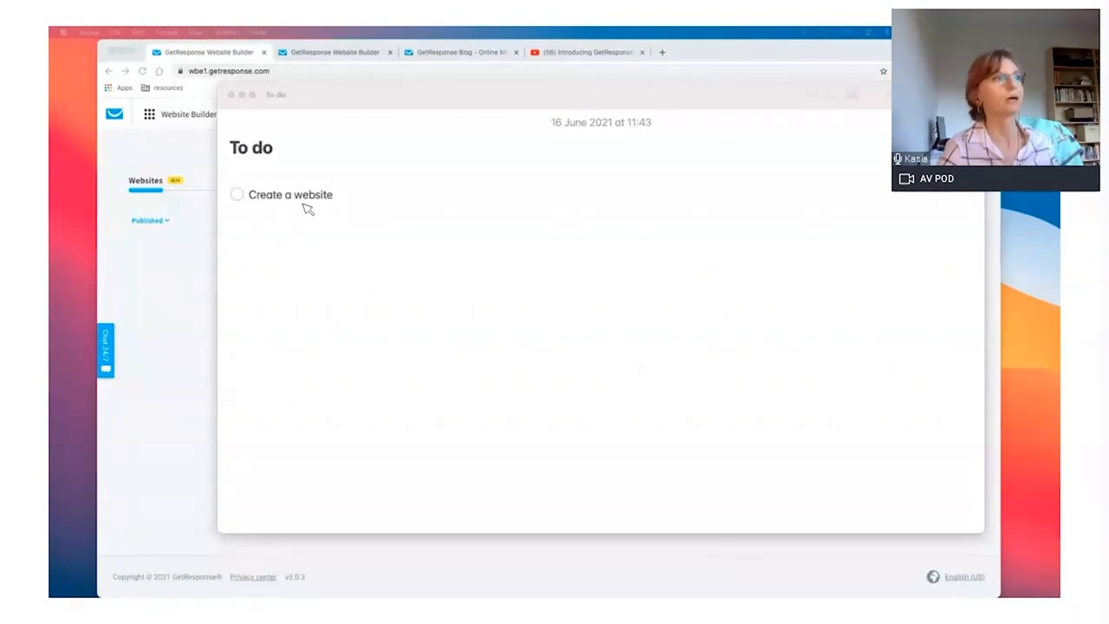
Review the Get started checklist note and return to the GetResponse website list in Chrome
{"action": "key", "text": "ctrl+Up"}
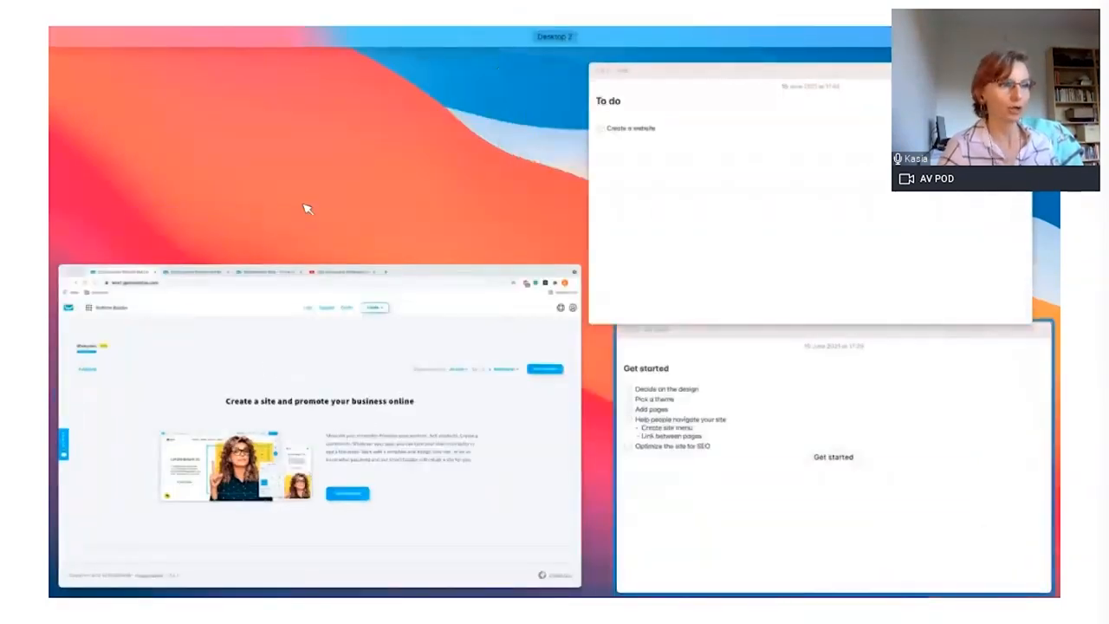
{"action": "left_click", "coordinate": [774, 497]}
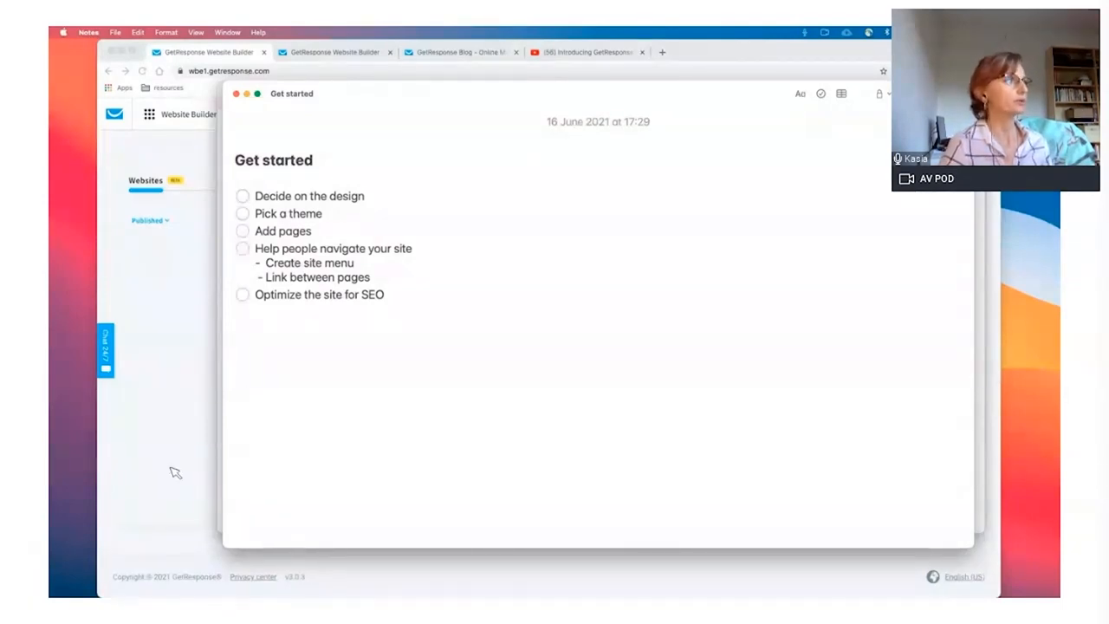
{"action": "left_click", "coordinate": [169, 396]}
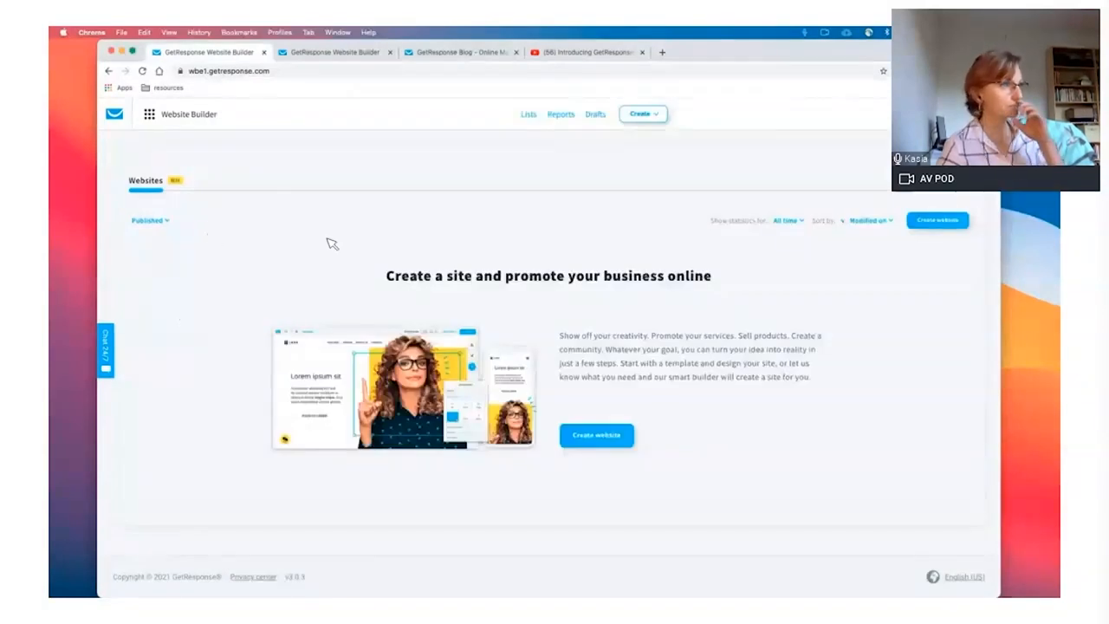
Start a new website from a ready-made template and filter the predesigned templates by Jobs & Education
{"action": "left_click", "coordinate": [938, 224]}
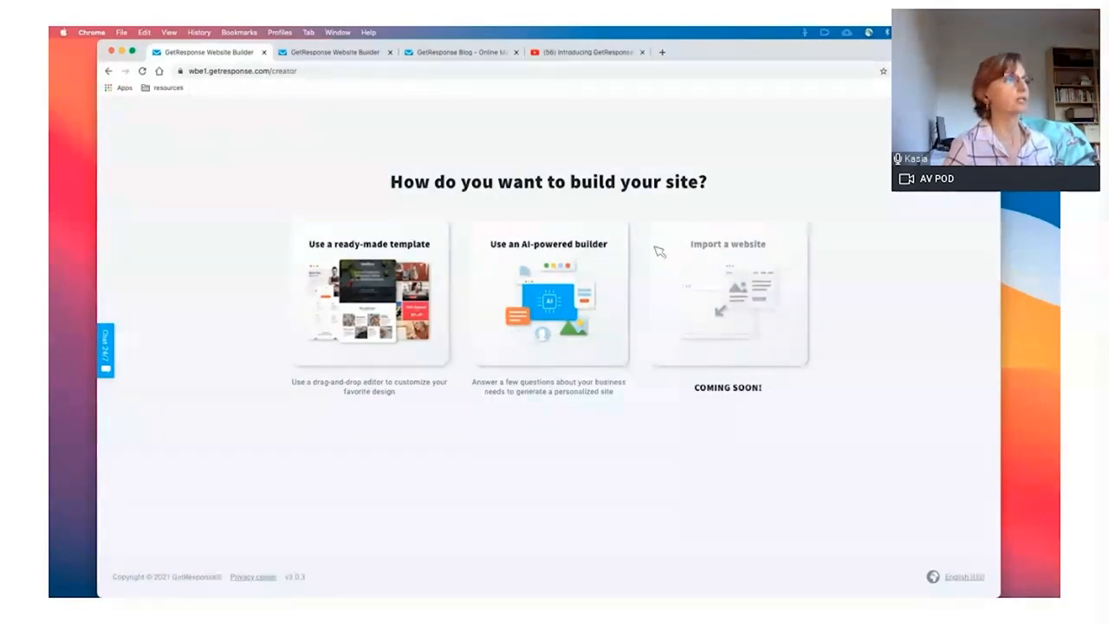
{"action": "left_click", "coordinate": [365, 313]}
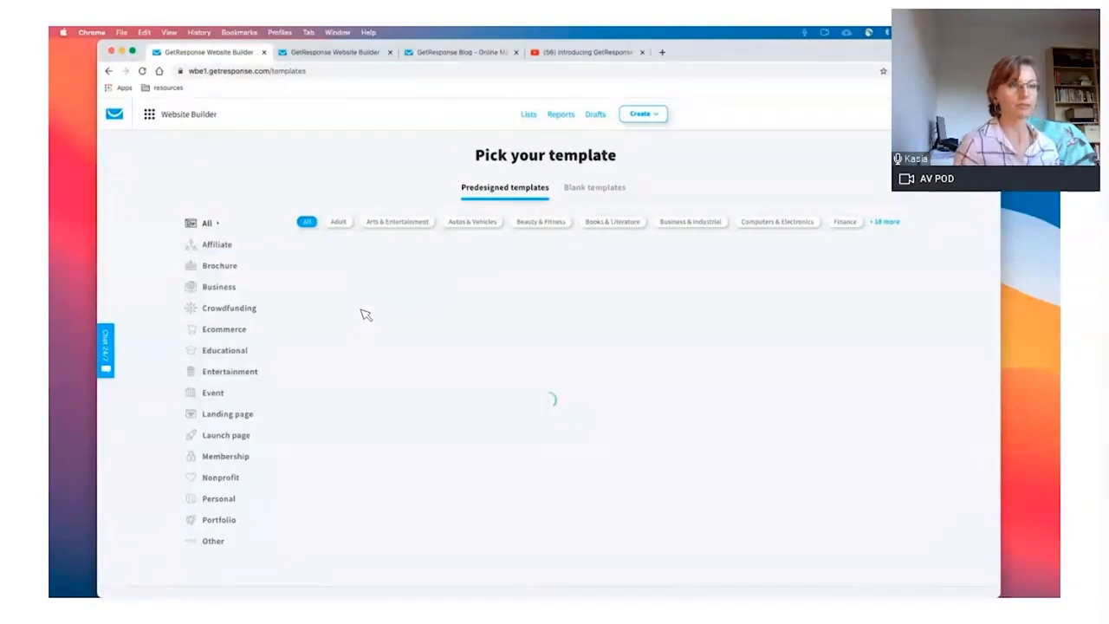
{"action": "scroll", "coordinate": [361, 380], "scroll_direction": "down", "scroll_amount": 1}
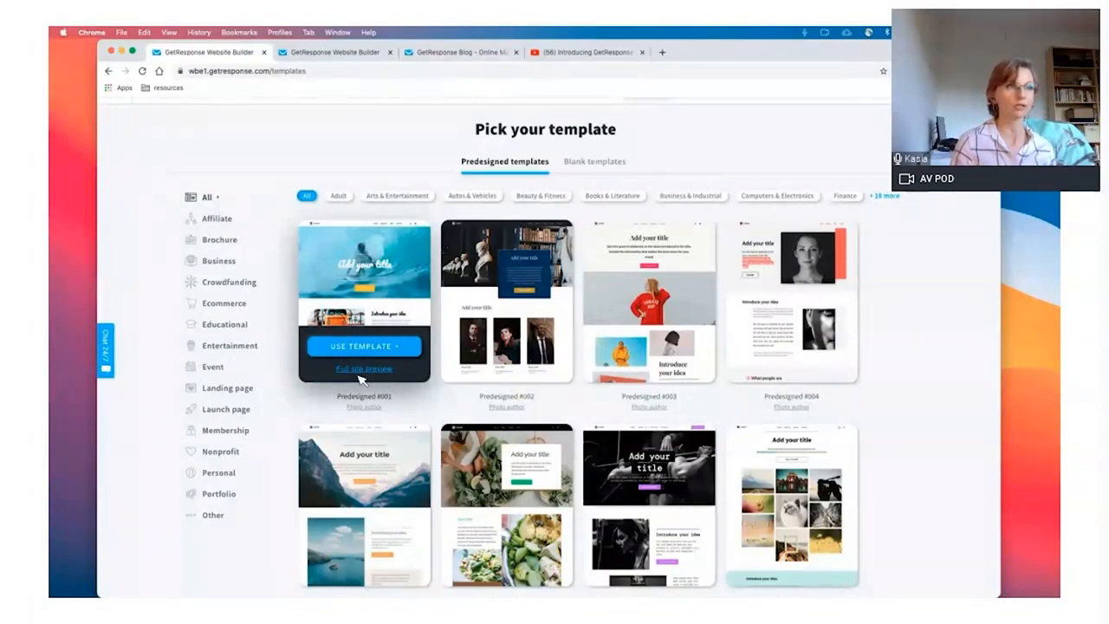
{"action": "left_click", "coordinate": [885, 197]}
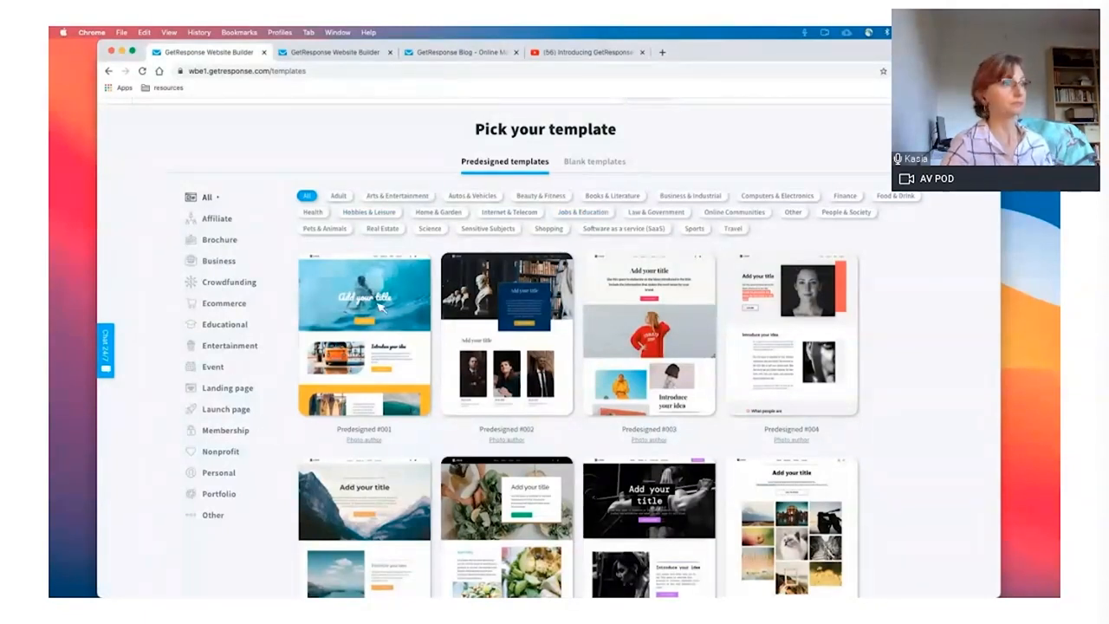
{"action": "left_click", "coordinate": [592, 213]}
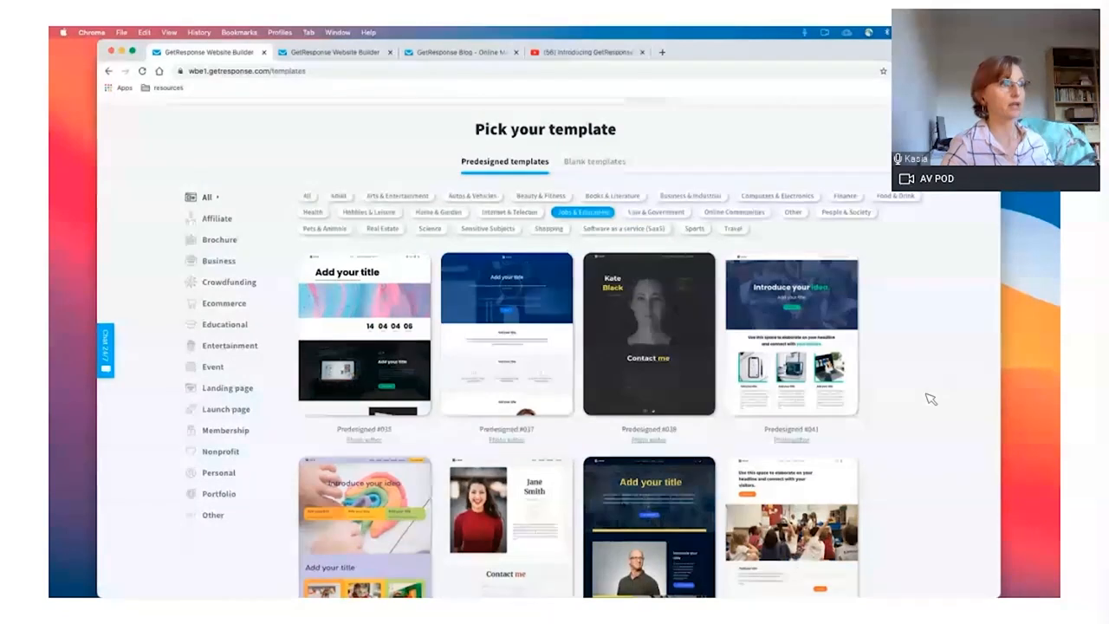
Preview the full site of template Predesigned #063 and use that template for the website
{"action": "scroll", "coordinate": [930, 399], "scroll_direction": "down", "scroll_amount": 3}
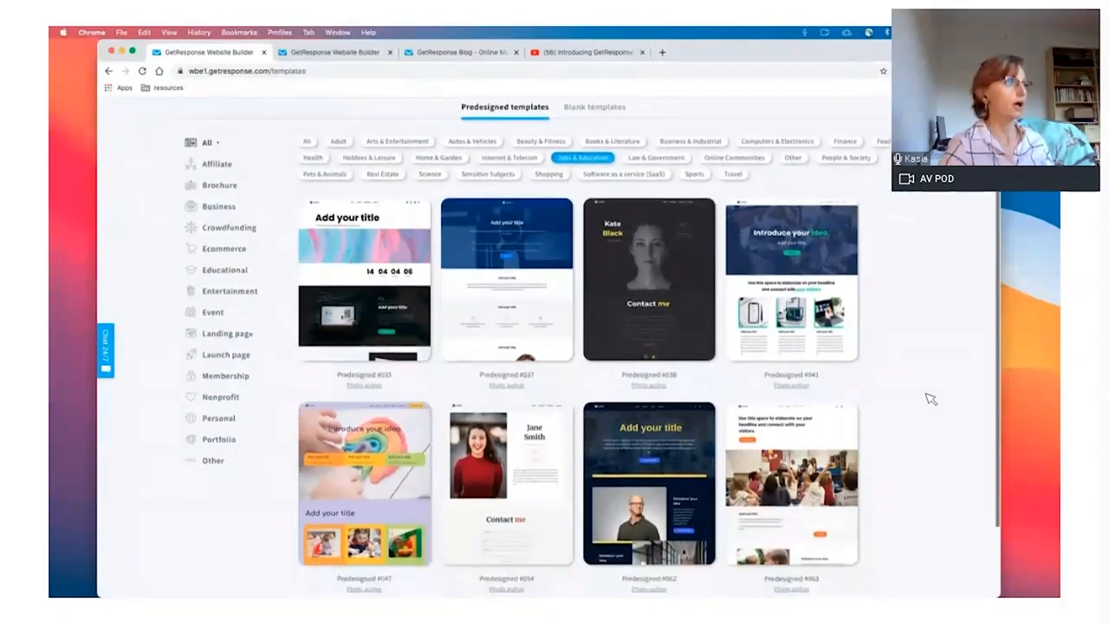
{"action": "scroll", "coordinate": [930, 399], "scroll_direction": "down", "scroll_amount": 1}
{"action": "scroll", "coordinate": [930, 398], "scroll_direction": "down", "scroll_amount": 2}
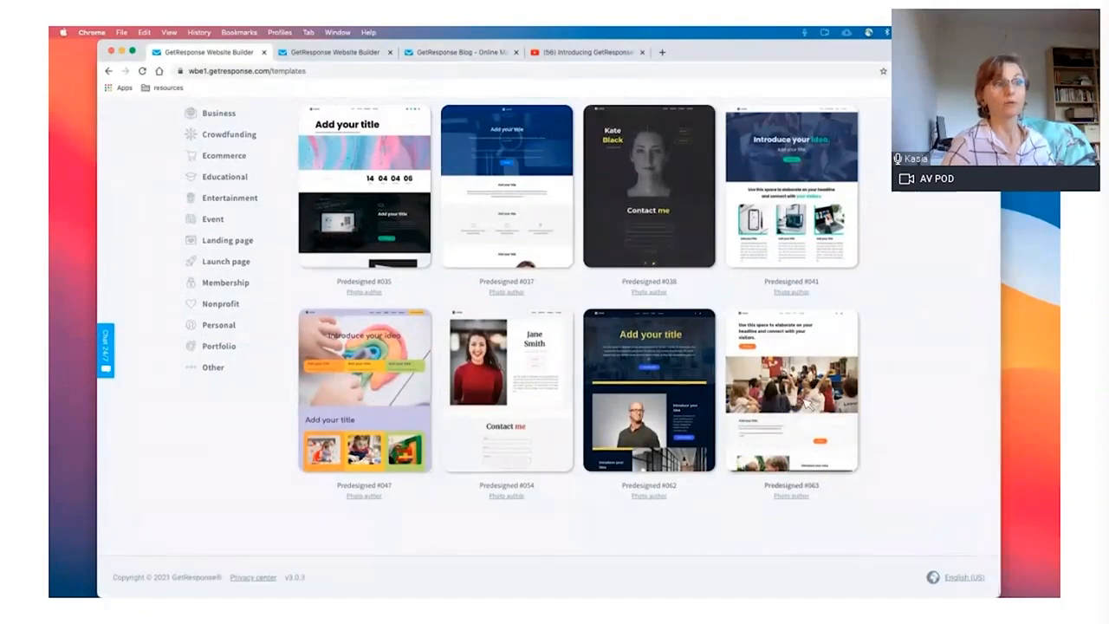
{"action": "mouse_move", "coordinate": [806, 407]}
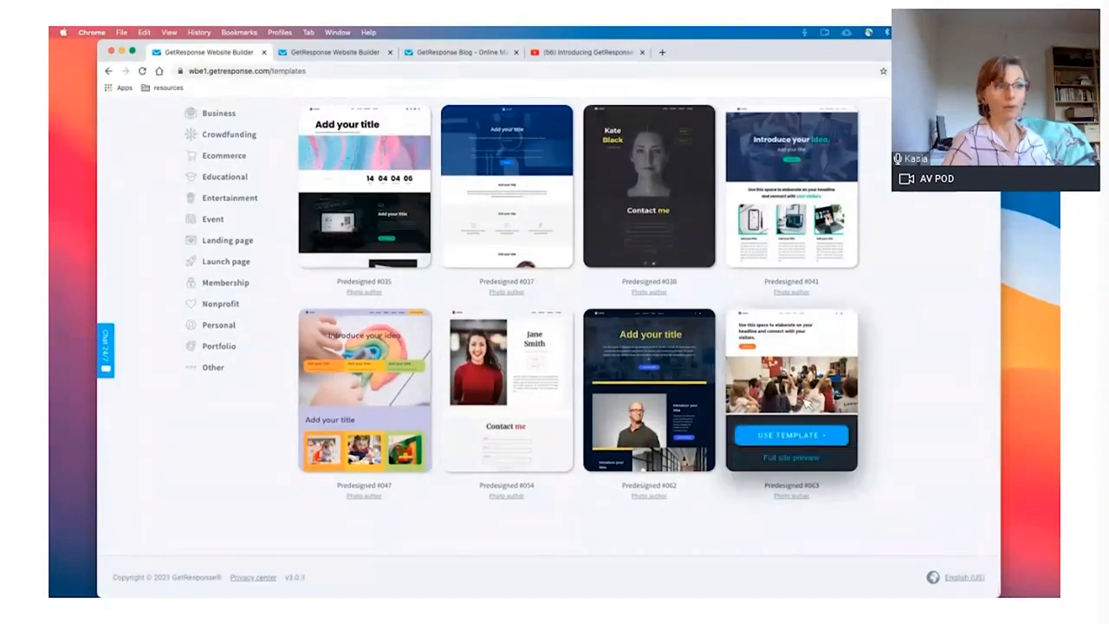
{"action": "left_click", "coordinate": [790, 459]}
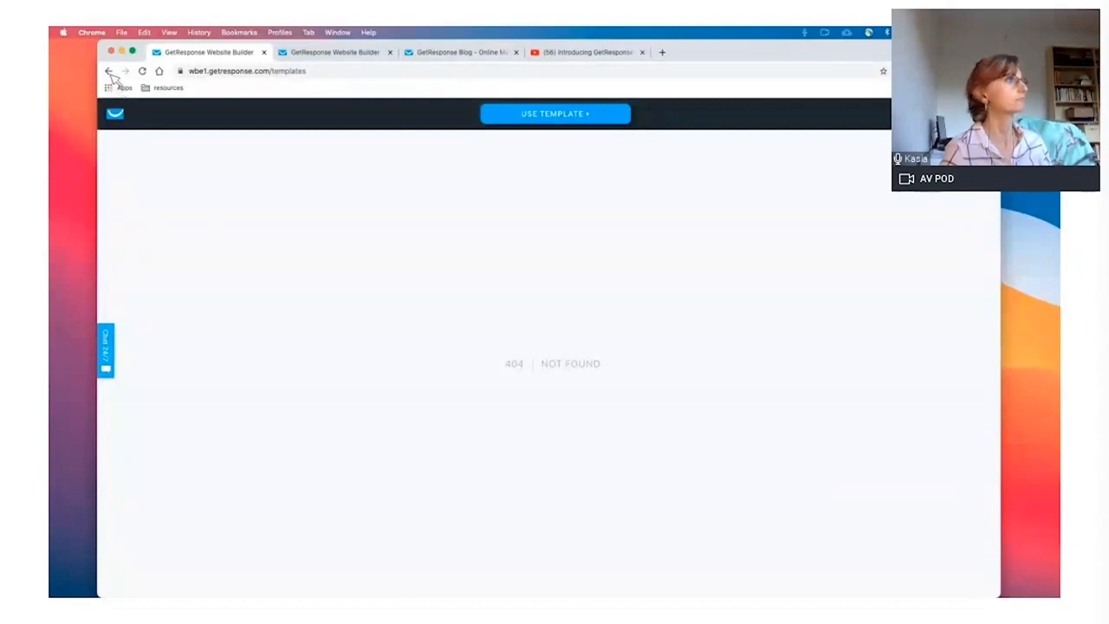
{"action": "left_click", "coordinate": [559, 113]}
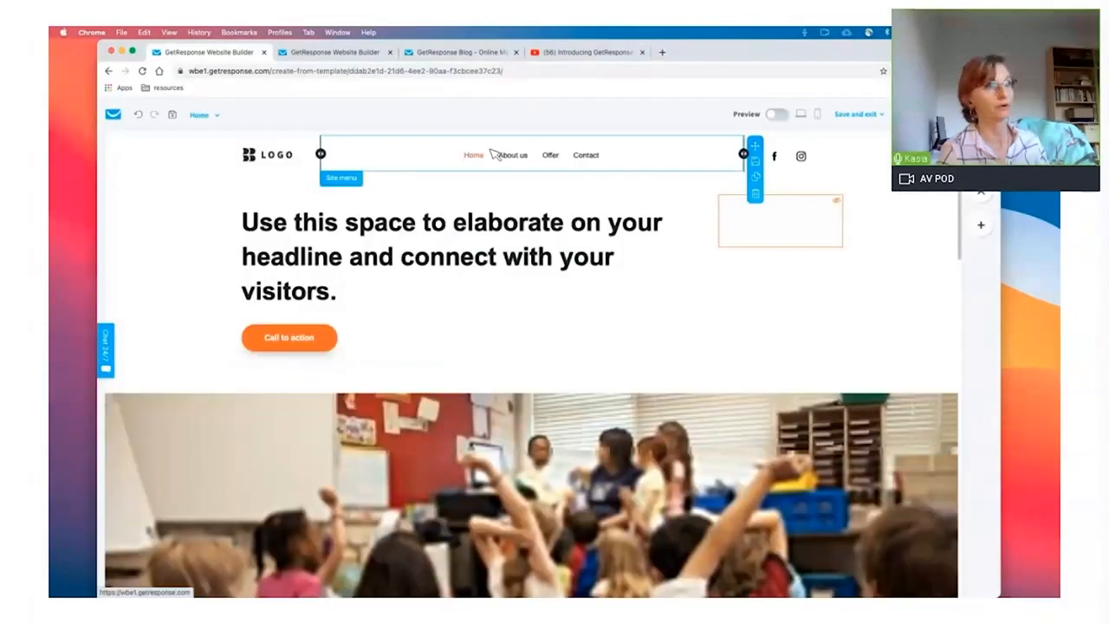
Examine the layout of the template's Home page, About us page and Offer page
{"action": "scroll", "coordinate": [511, 249], "scroll_direction": "down", "scroll_amount": 5}
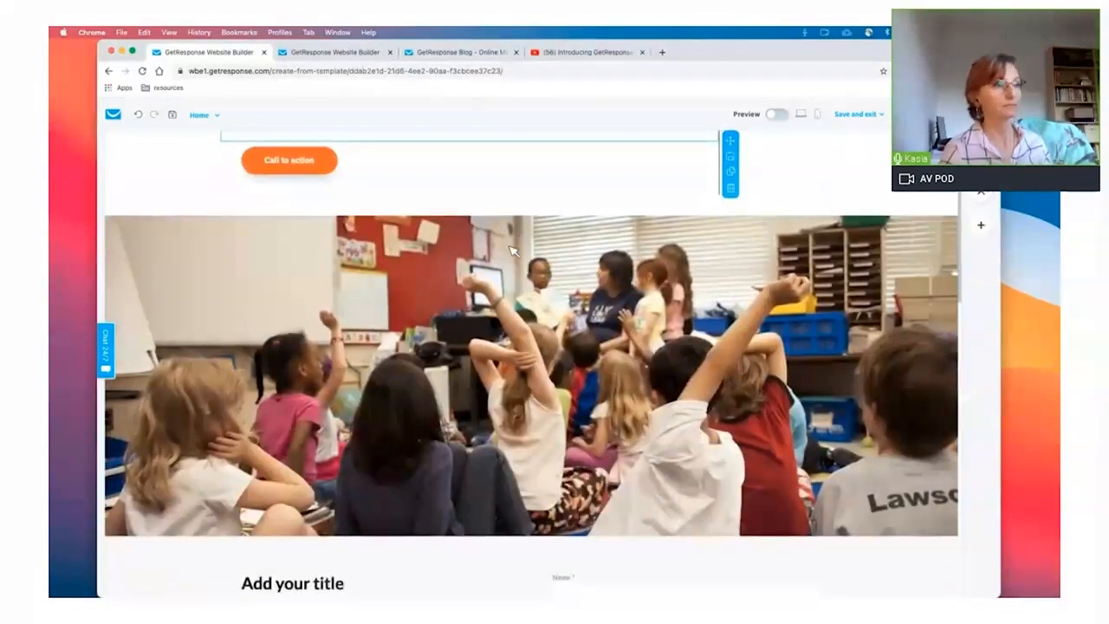
{"action": "scroll", "coordinate": [511, 249], "scroll_direction": "up", "scroll_amount": 3}
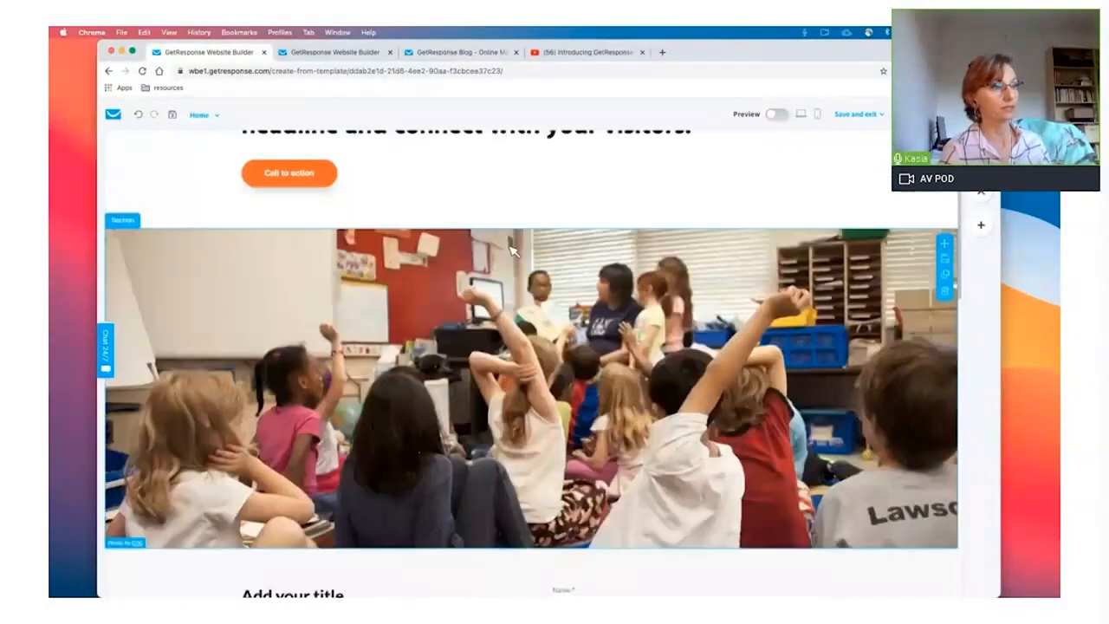
{"action": "scroll", "coordinate": [511, 250], "scroll_direction": "down", "scroll_amount": 10}
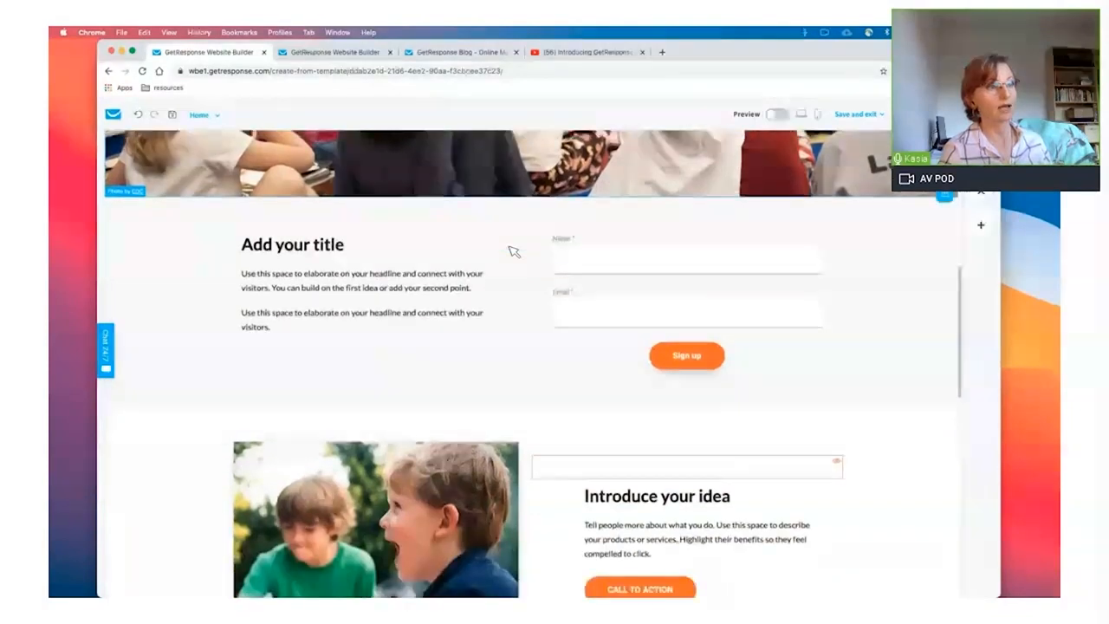
{"action": "scroll", "coordinate": [211, 183], "scroll_direction": "up", "scroll_amount": 10}
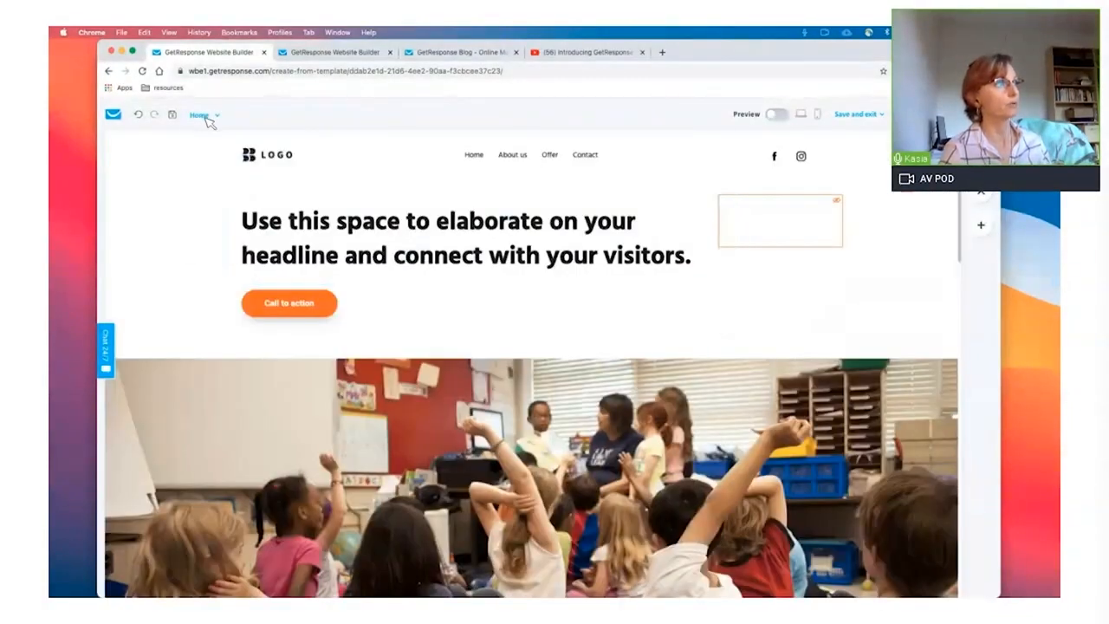
{"action": "left_click", "coordinate": [205, 117]}
{"action": "left_click", "coordinate": [208, 152]}
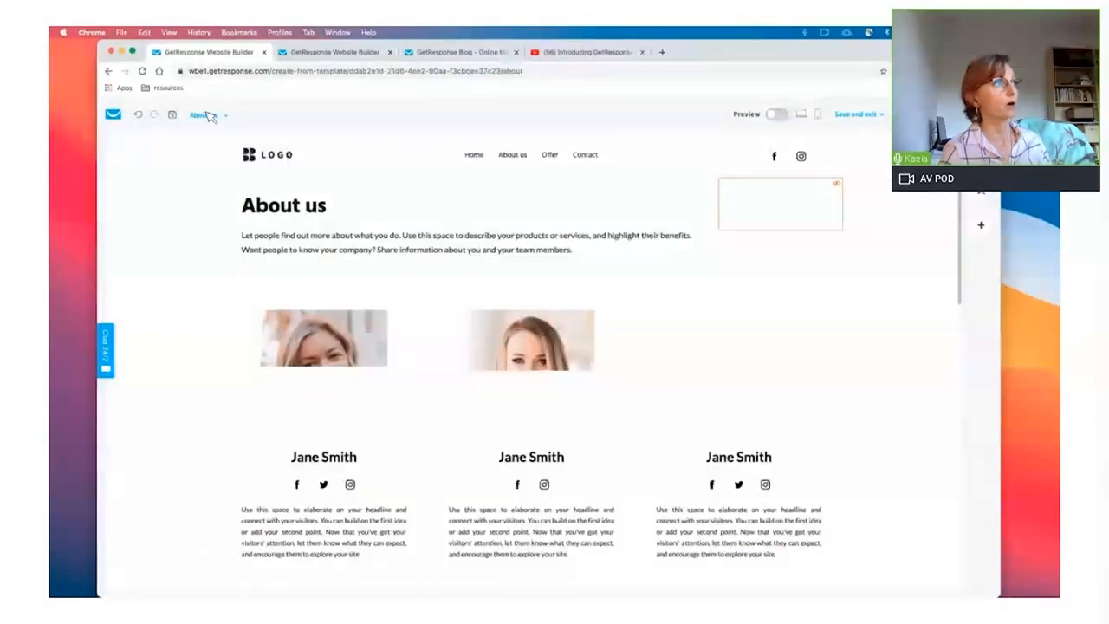
{"action": "left_click", "coordinate": [207, 116]}
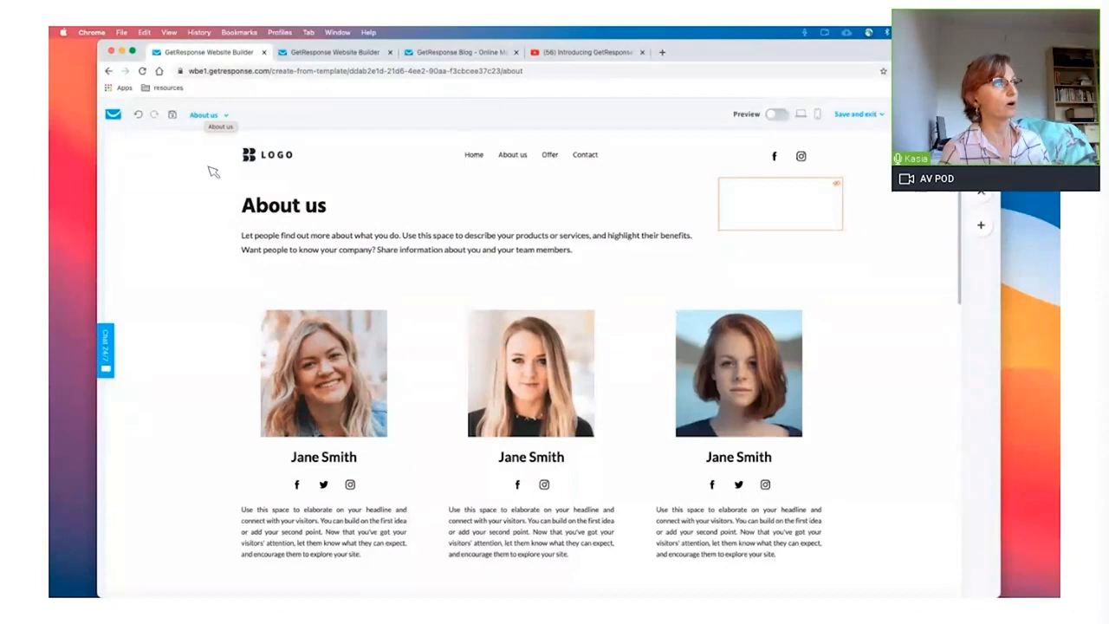
{"action": "left_click", "coordinate": [209, 168]}
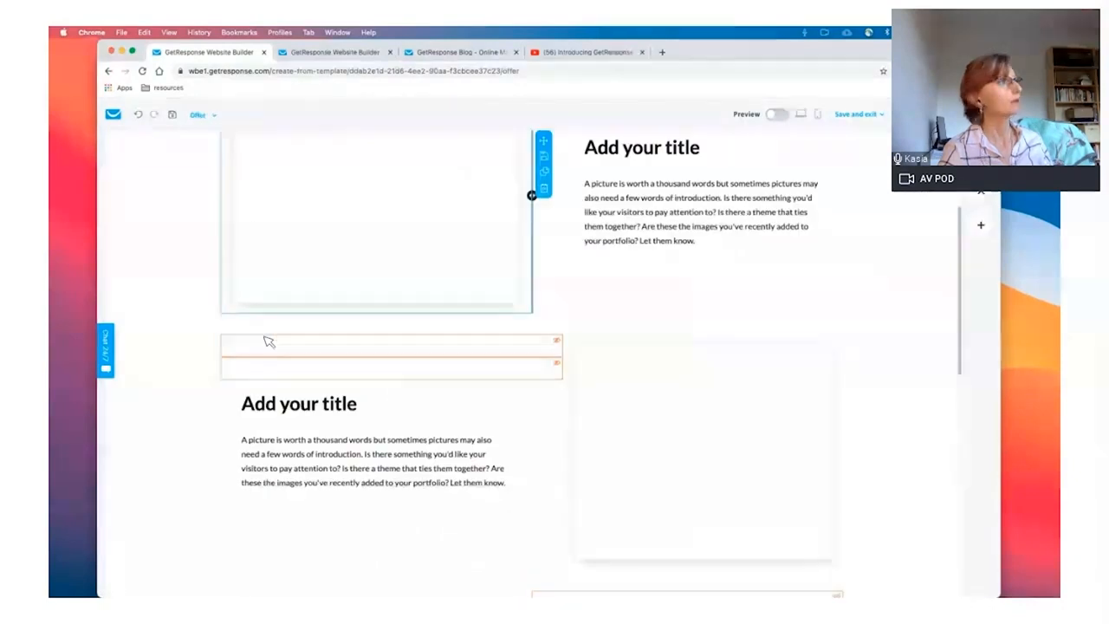
Leave the template site without saving and start a new website with the AI-powered builder
{"action": "left_click", "coordinate": [114, 114]}
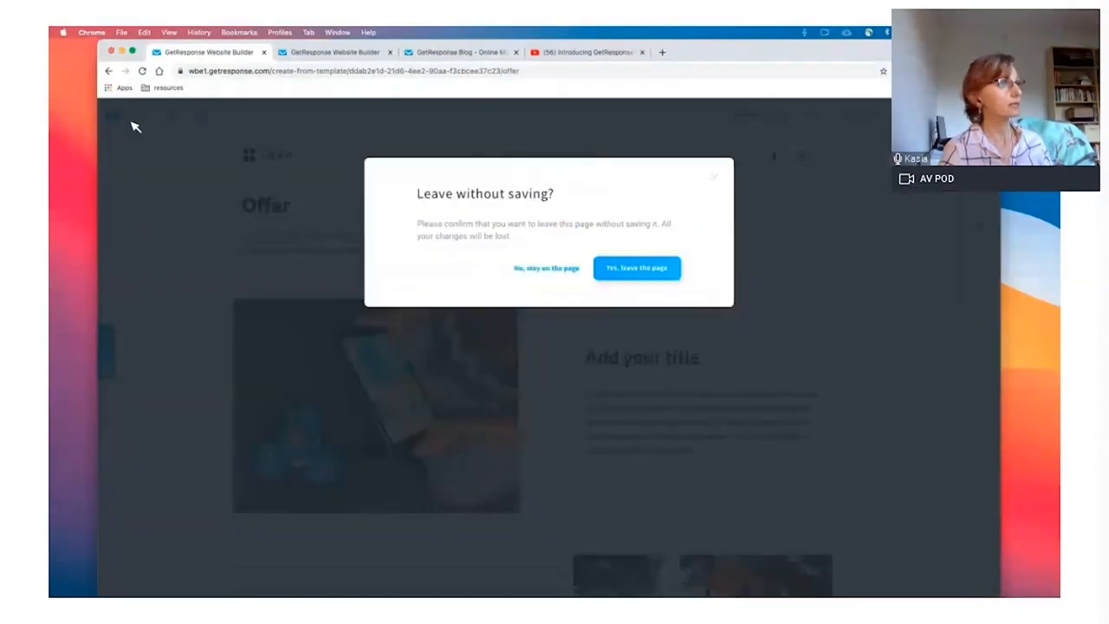
{"action": "left_click", "coordinate": [646, 274]}
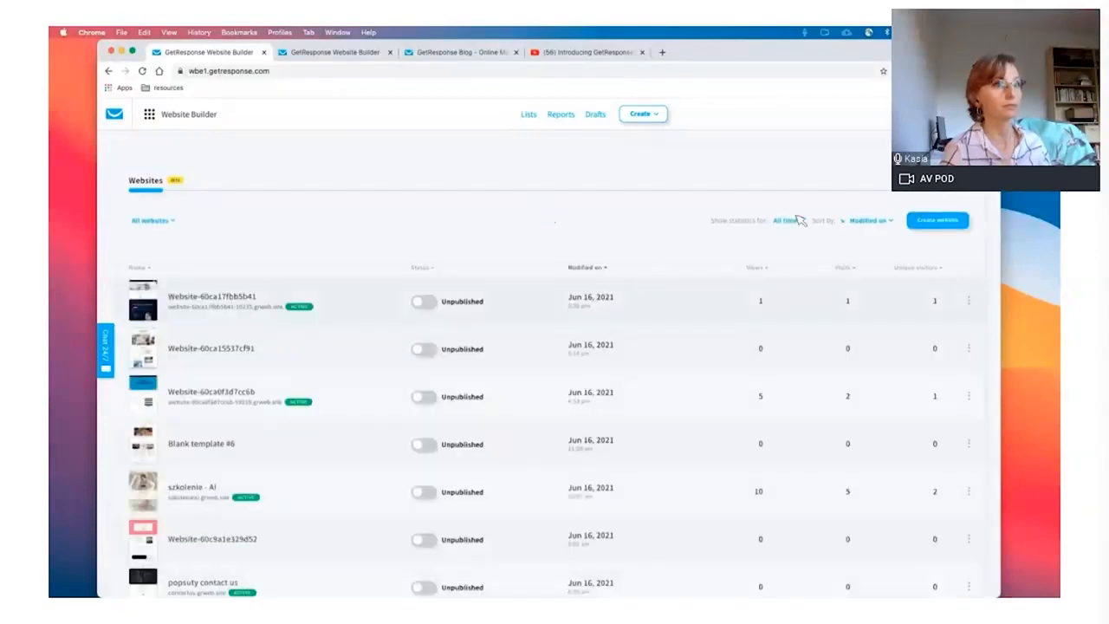
{"action": "left_click", "coordinate": [913, 220]}
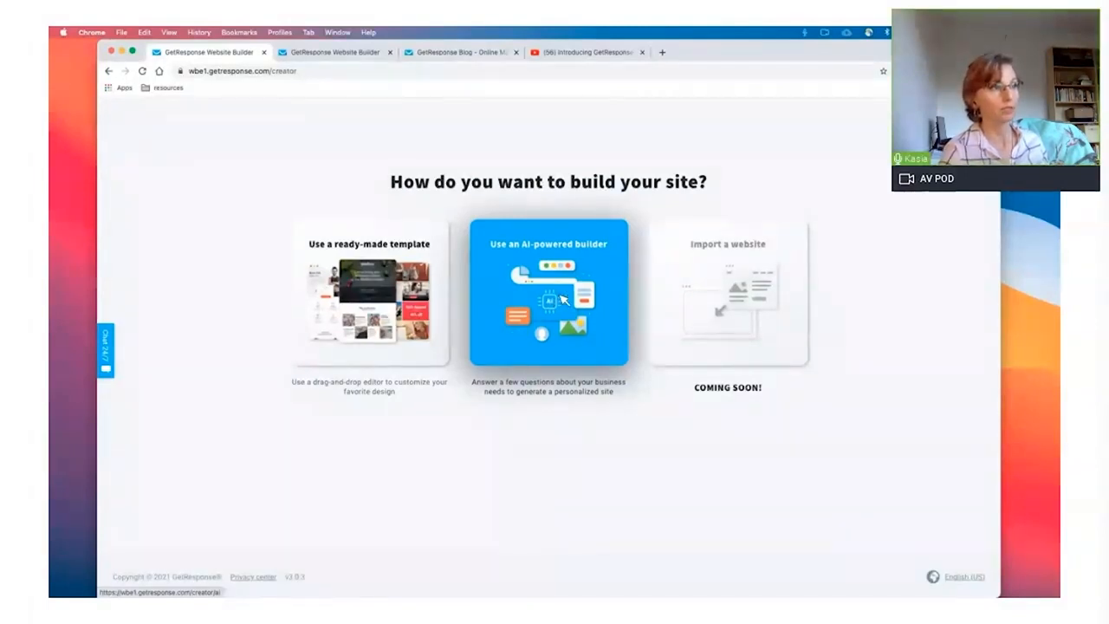
{"action": "left_click", "coordinate": [564, 298]}
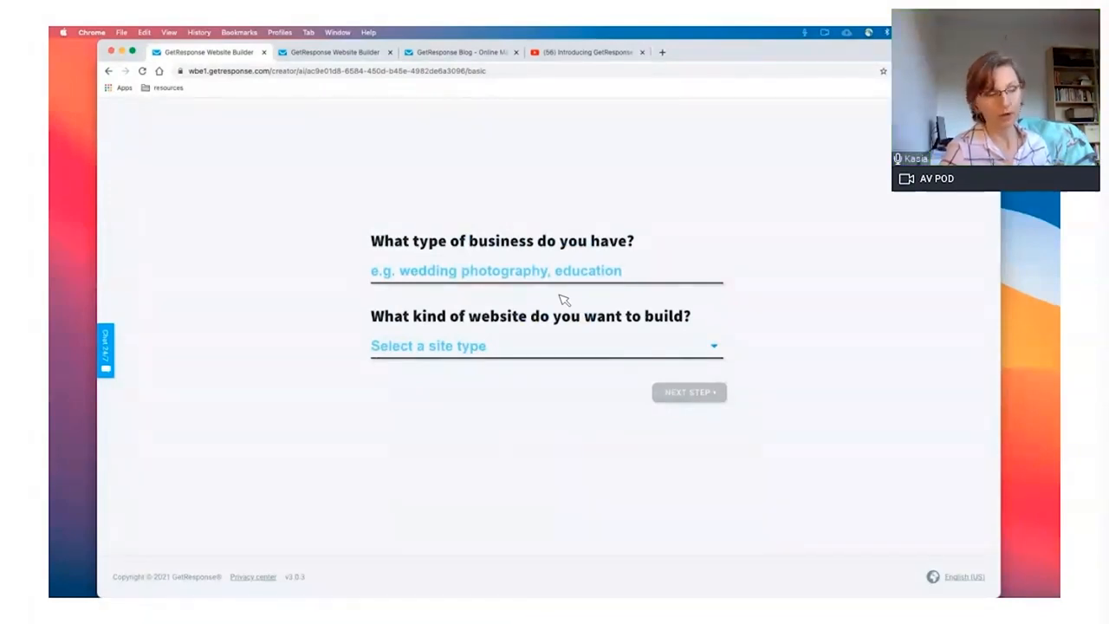
Look up "caree" as the business type and choose Career Resources & Planning
{"action": "left_click", "coordinate": [520, 273]}
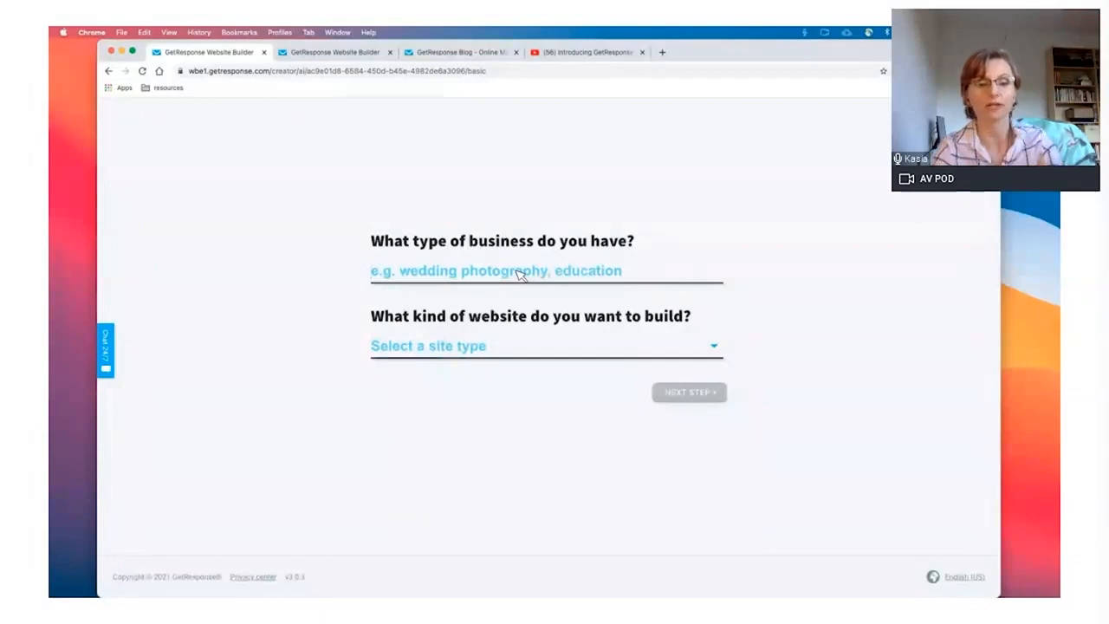
{"action": "type", "text": "carre"}
{"action": "key", "text": "BackSpace"}
{"action": "key", "text": "BackSpace"}
{"action": "type", "text": "ee"}
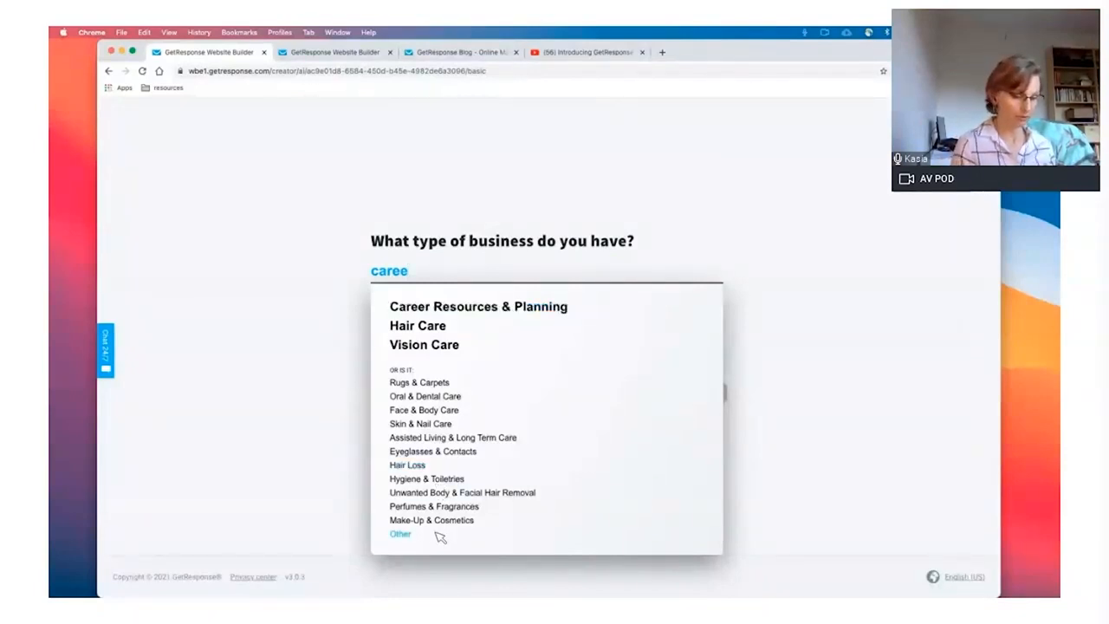
{"action": "left_click", "coordinate": [517, 310]}
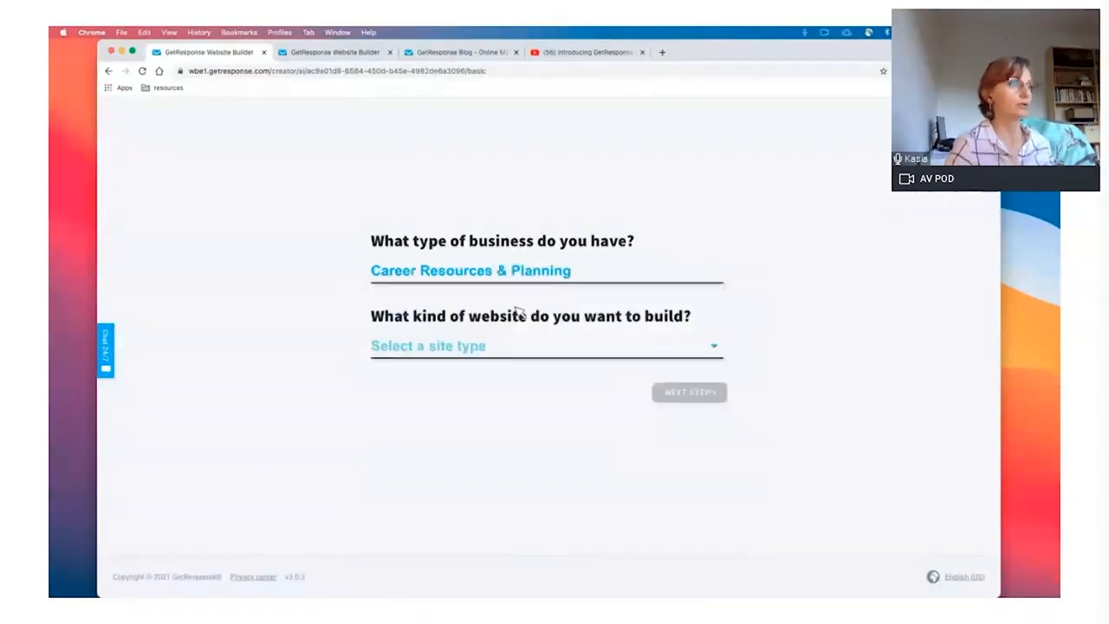
Set the kind of website to Business and proceed to the feature recommendations
{"action": "left_click", "coordinate": [551, 346]}
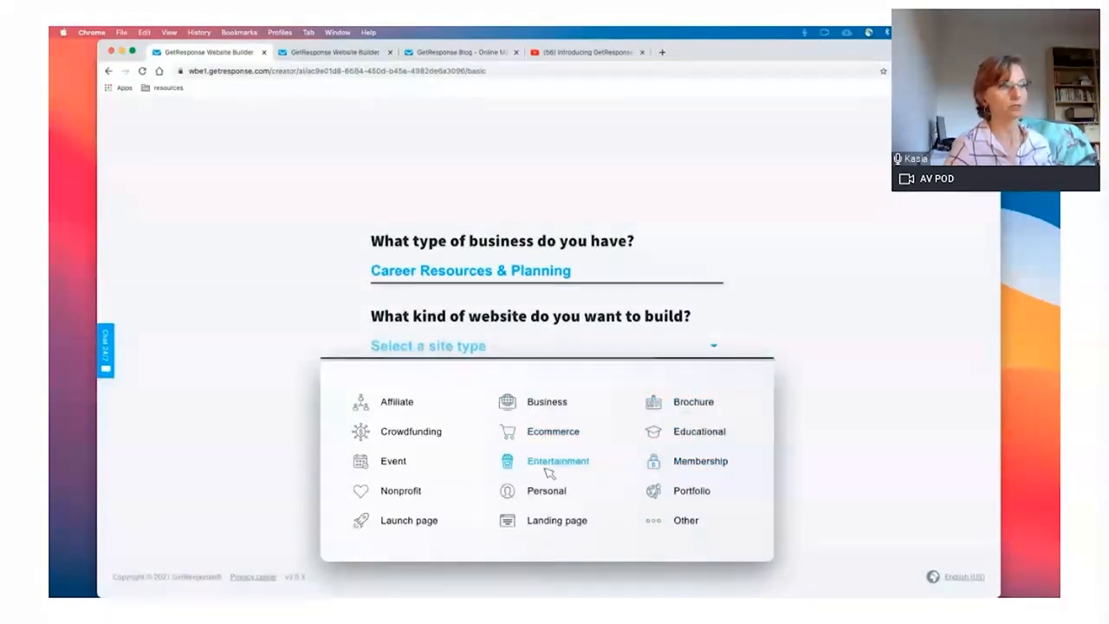
{"action": "left_click", "coordinate": [552, 404]}
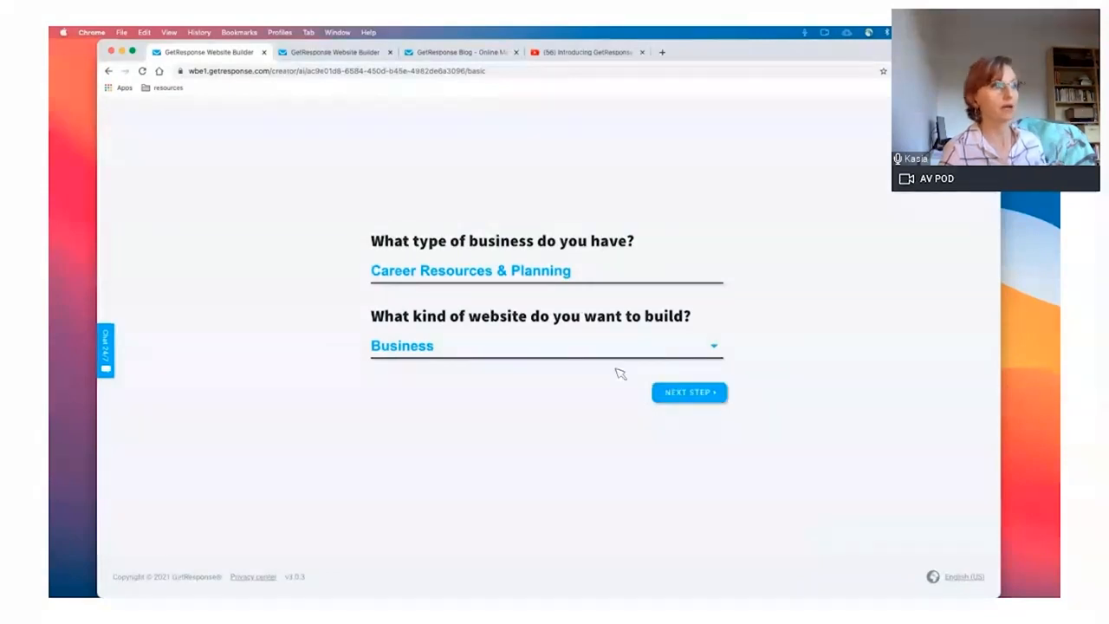
{"action": "left_click", "coordinate": [691, 392]}
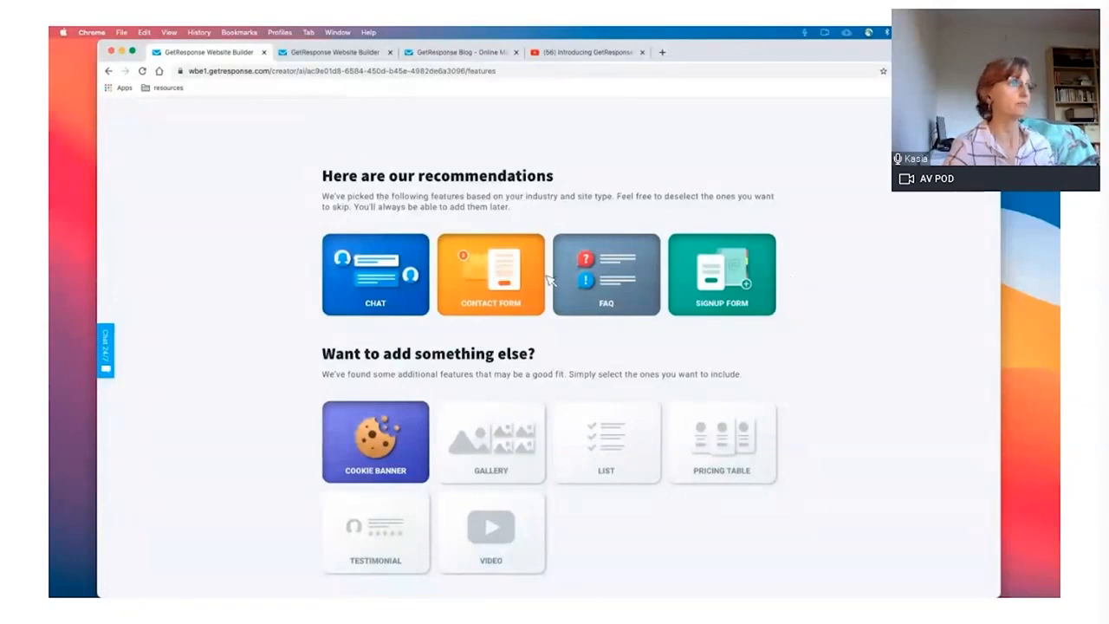
Deselect the recommended Chat feature and add the Video and Gallery features to the site
{"action": "left_click", "coordinate": [387, 286]}
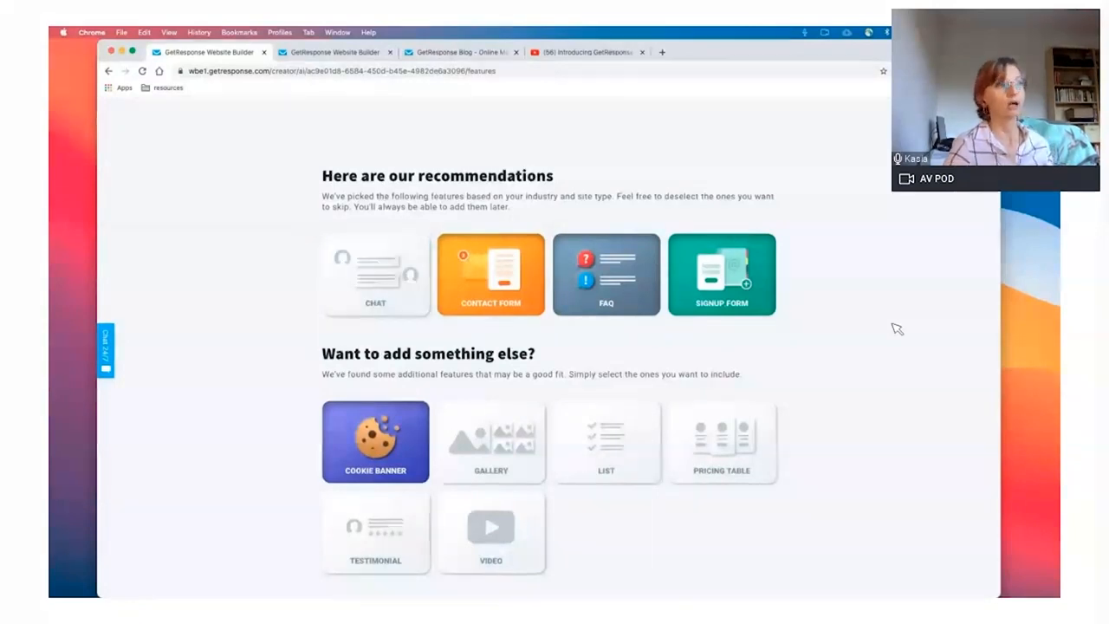
{"action": "scroll", "coordinate": [895, 326], "scroll_direction": "down", "scroll_amount": 1}
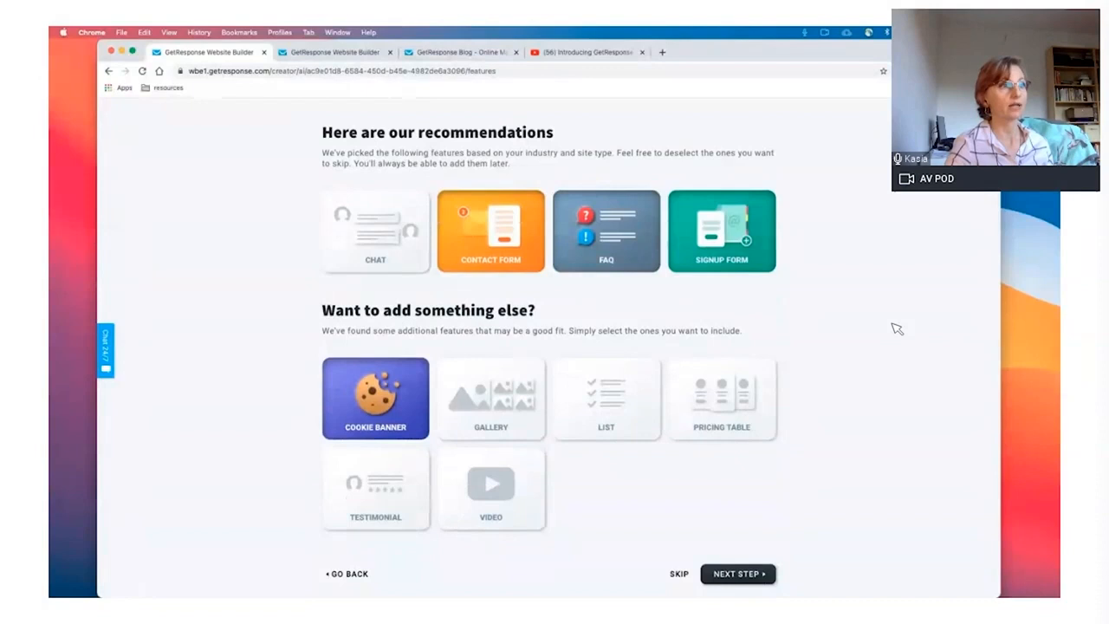
{"action": "scroll", "coordinate": [895, 328], "scroll_direction": "down", "scroll_amount": 1}
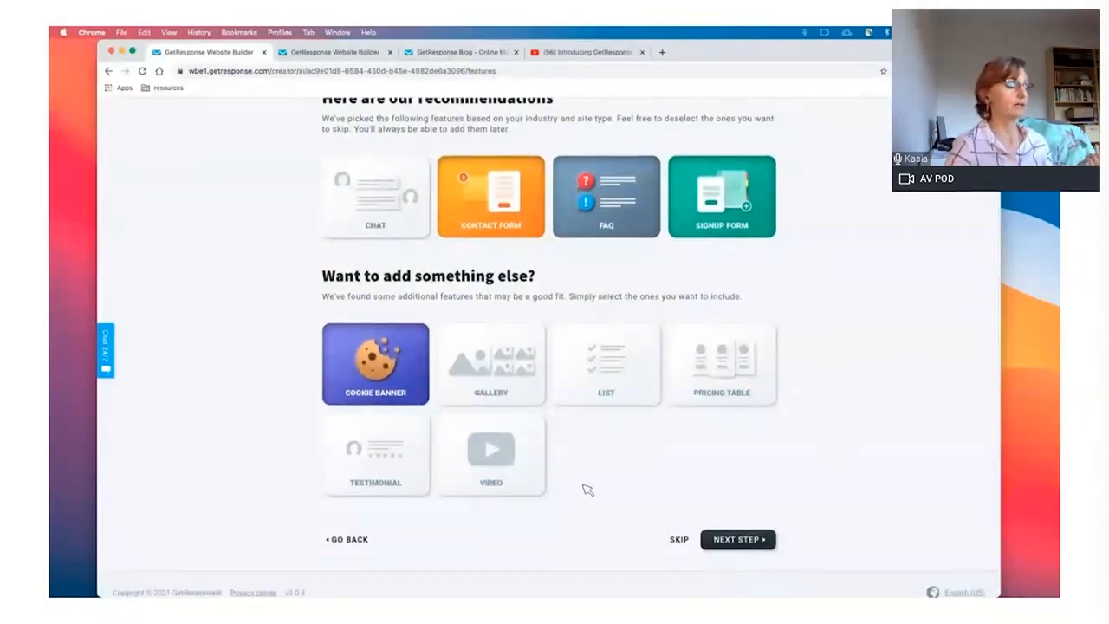
{"action": "left_click", "coordinate": [507, 463]}
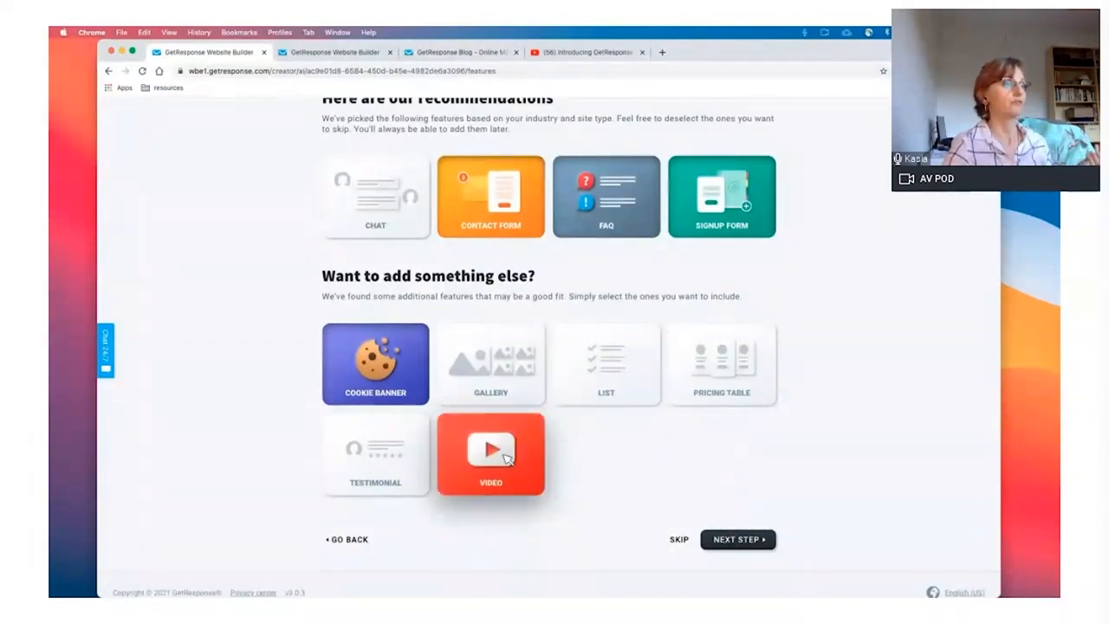
{"action": "left_click", "coordinate": [495, 377]}
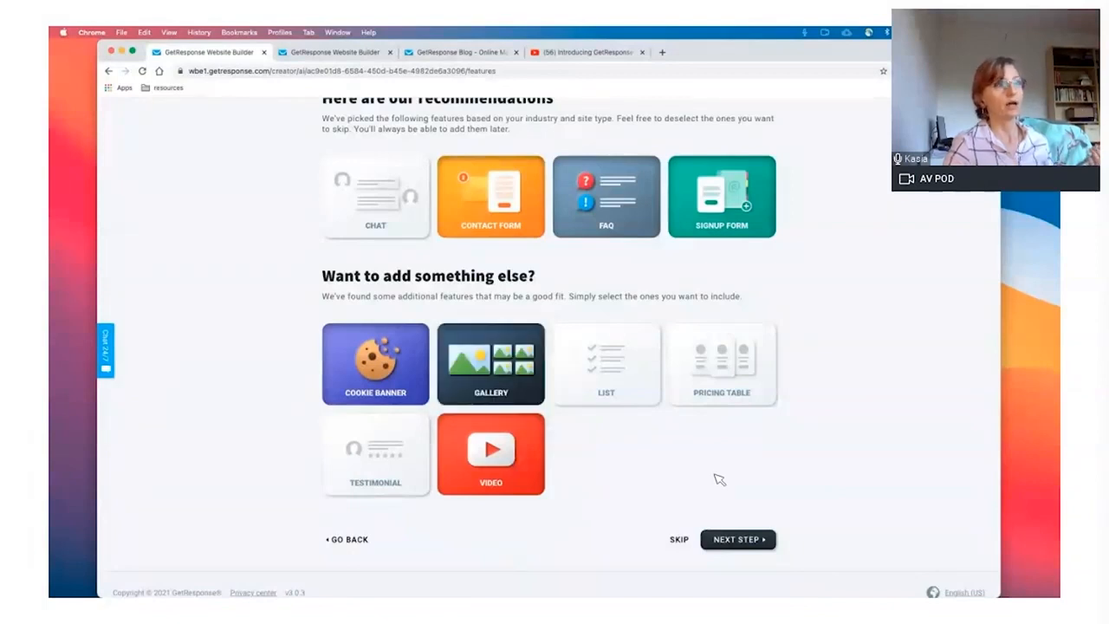
Accept the selected site features, then choose the Balance color theme and proceed to the company details
{"action": "scroll", "coordinate": [719, 479], "scroll_direction": "down", "scroll_amount": 1}
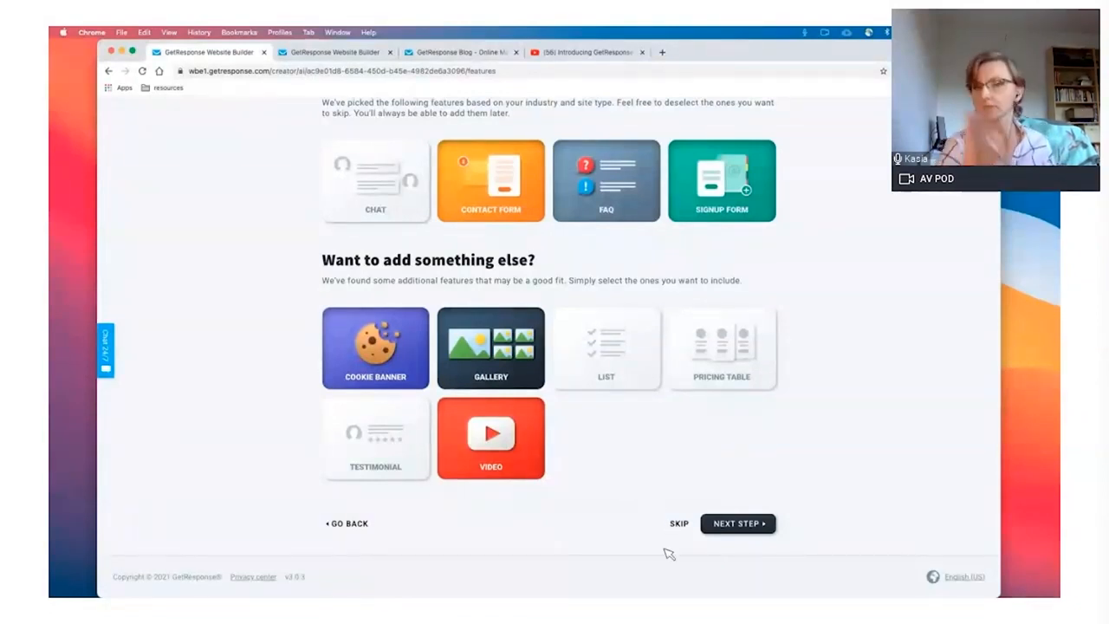
{"action": "left_click", "coordinate": [735, 524]}
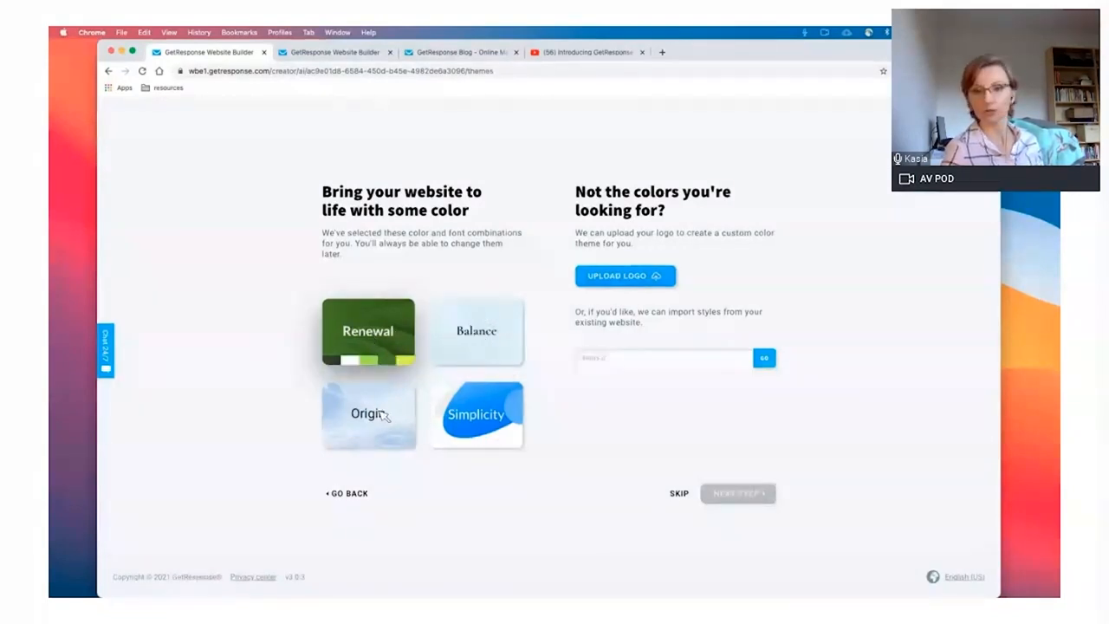
{"action": "left_click", "coordinate": [490, 335]}
{"action": "left_click", "coordinate": [756, 495]}
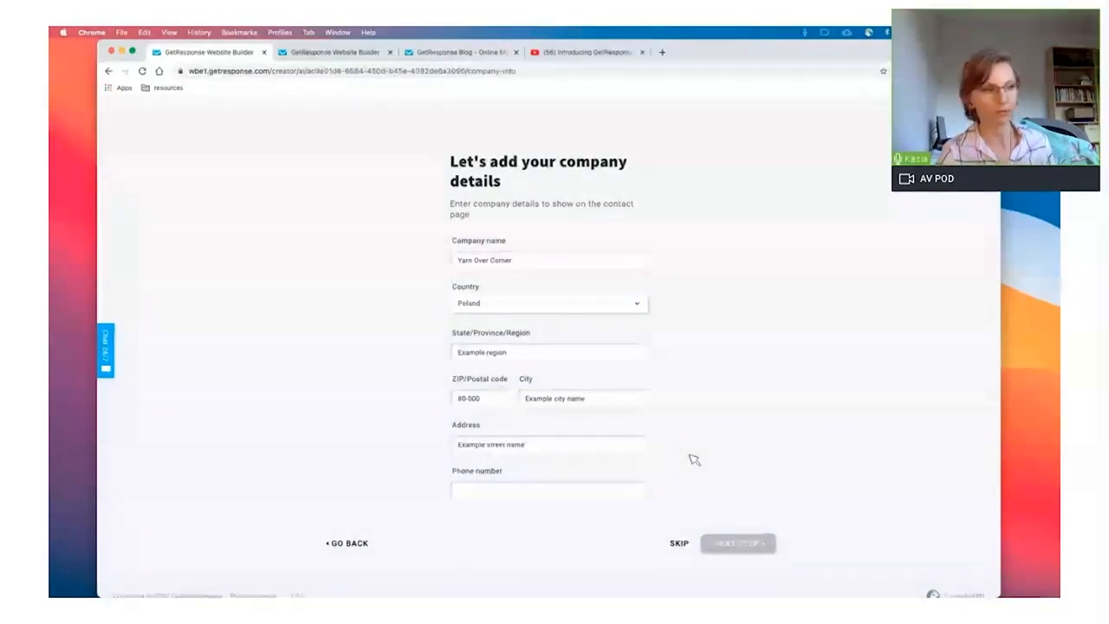
Skip the company details and use the suggested design with the businessman in front of skyscrapers
{"action": "left_click", "coordinate": [680, 544]}
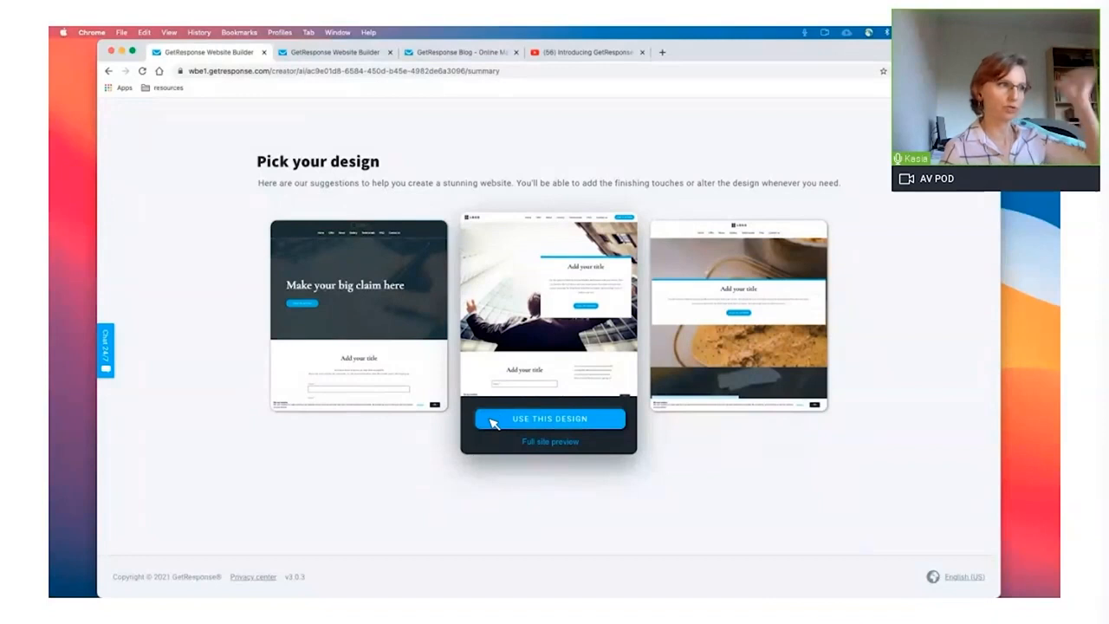
{"action": "left_click", "coordinate": [535, 421]}
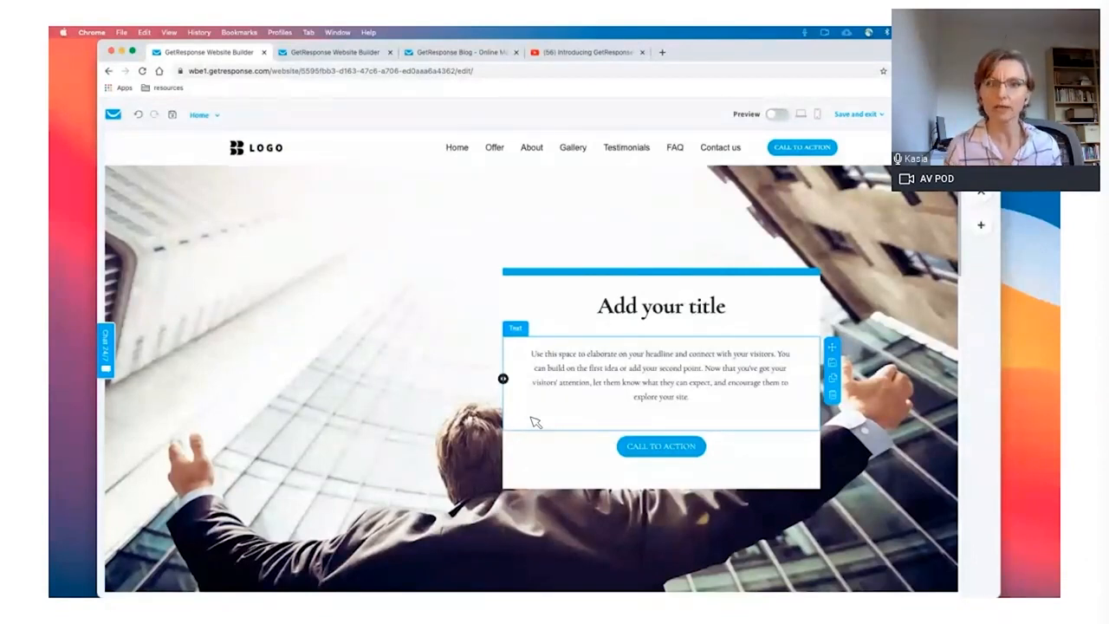
Look through the generated Offer, About and Gallery pages and review the site's page list
{"action": "left_click", "coordinate": [214, 115]}
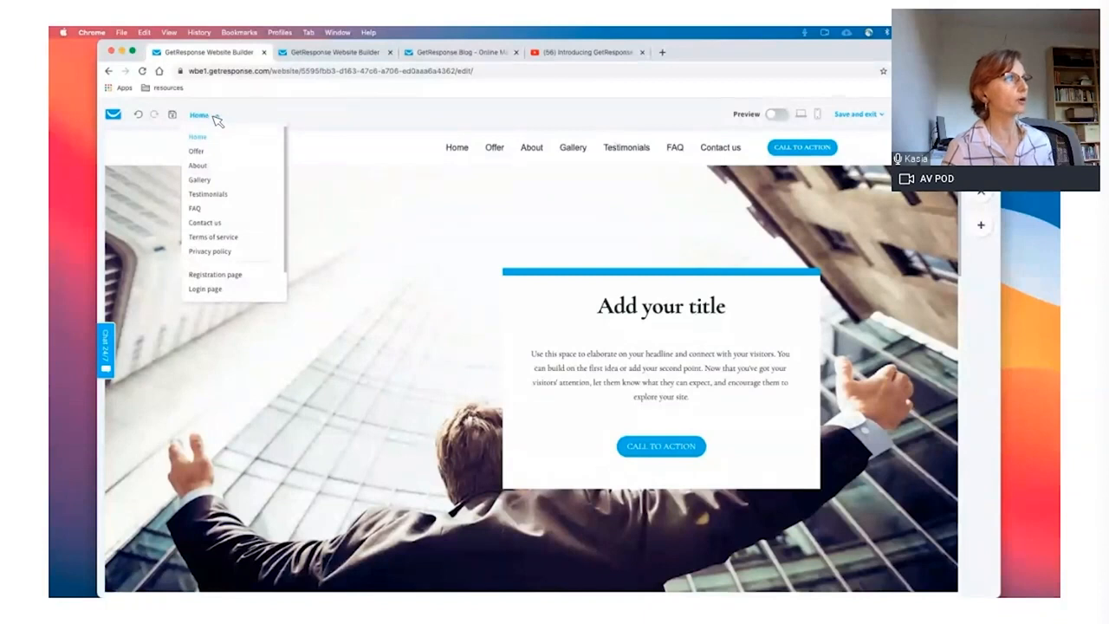
{"action": "left_click", "coordinate": [205, 152]}
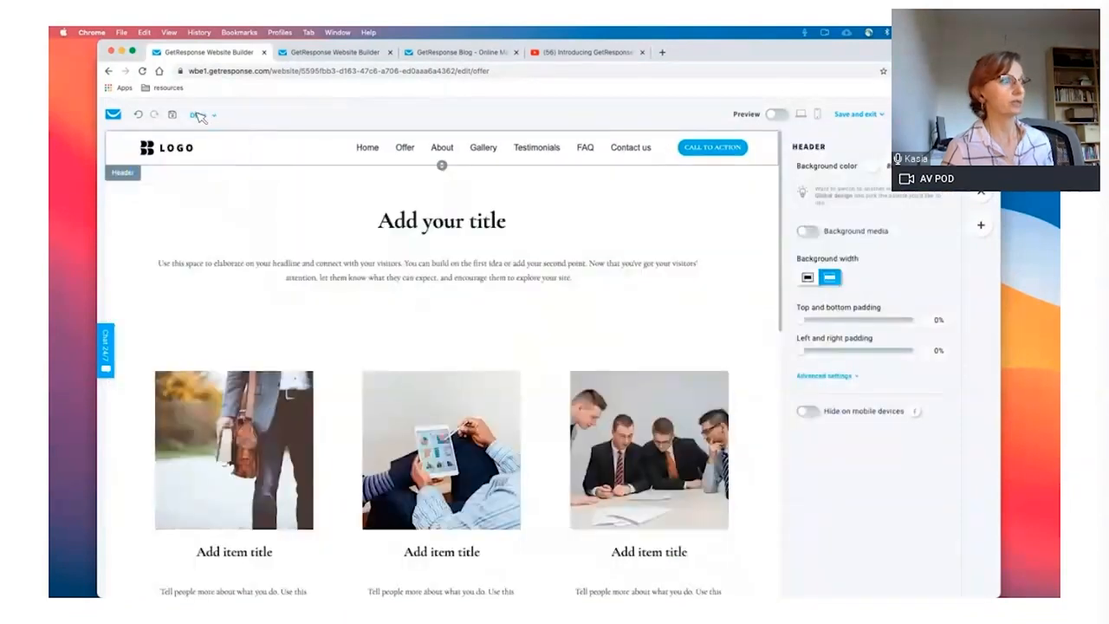
{"action": "left_click", "coordinate": [199, 115]}
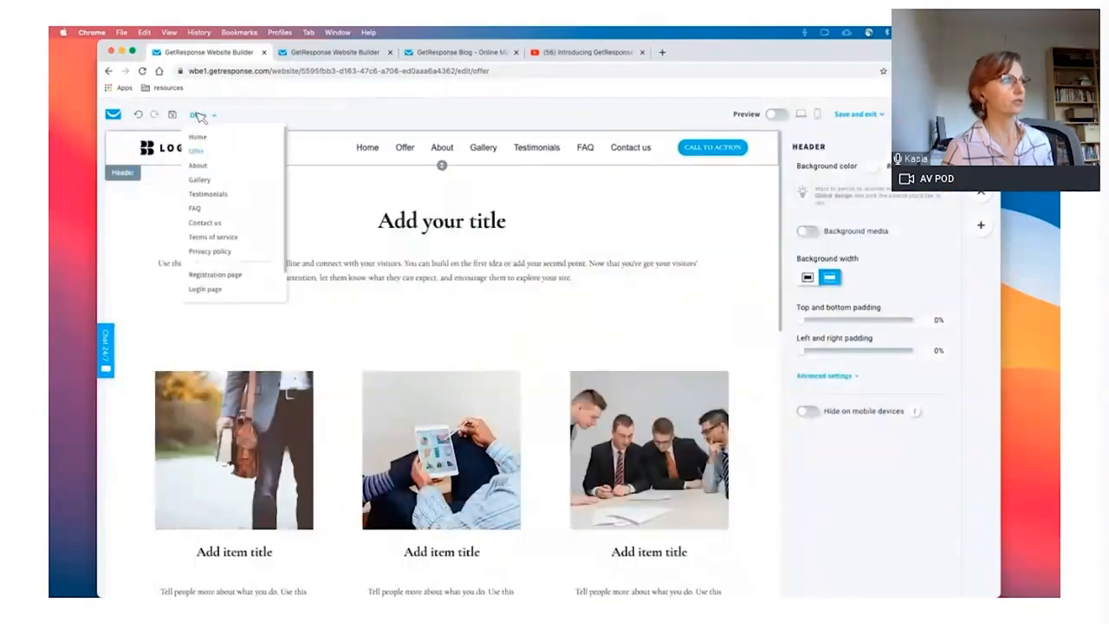
{"action": "left_click", "coordinate": [200, 166]}
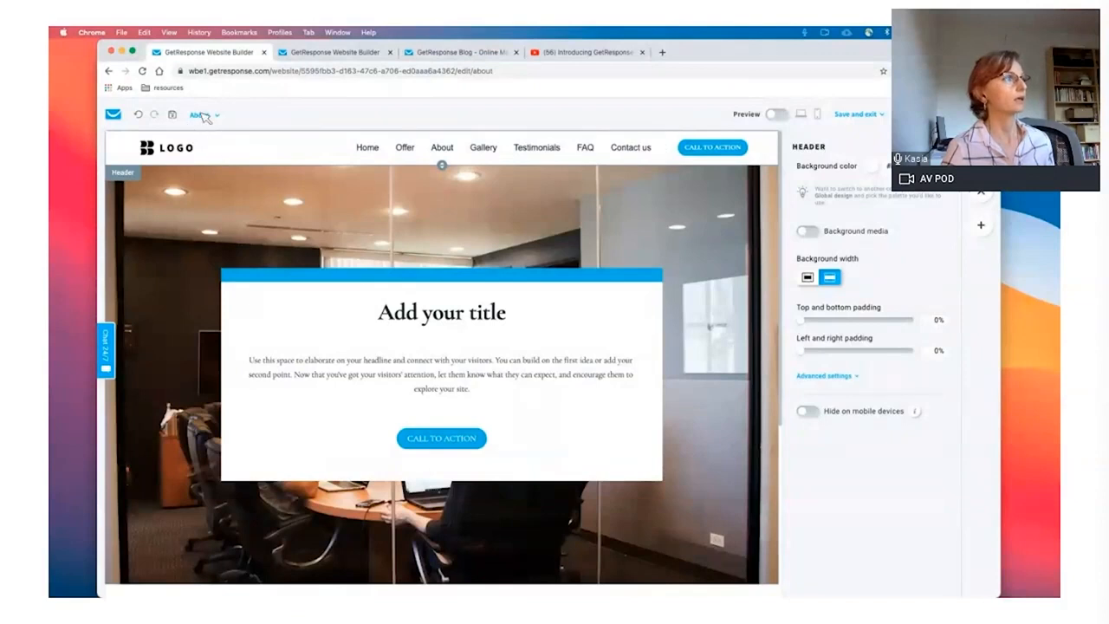
{"action": "left_click", "coordinate": [204, 117]}
{"action": "left_click", "coordinate": [208, 180]}
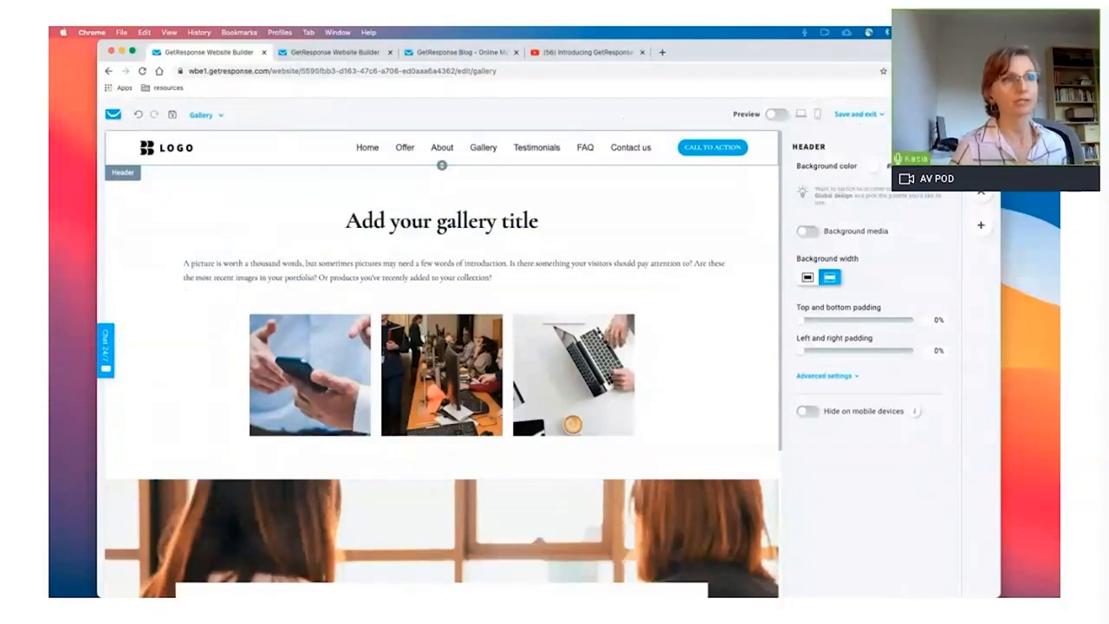
{"action": "left_click", "coordinate": [981, 156]}
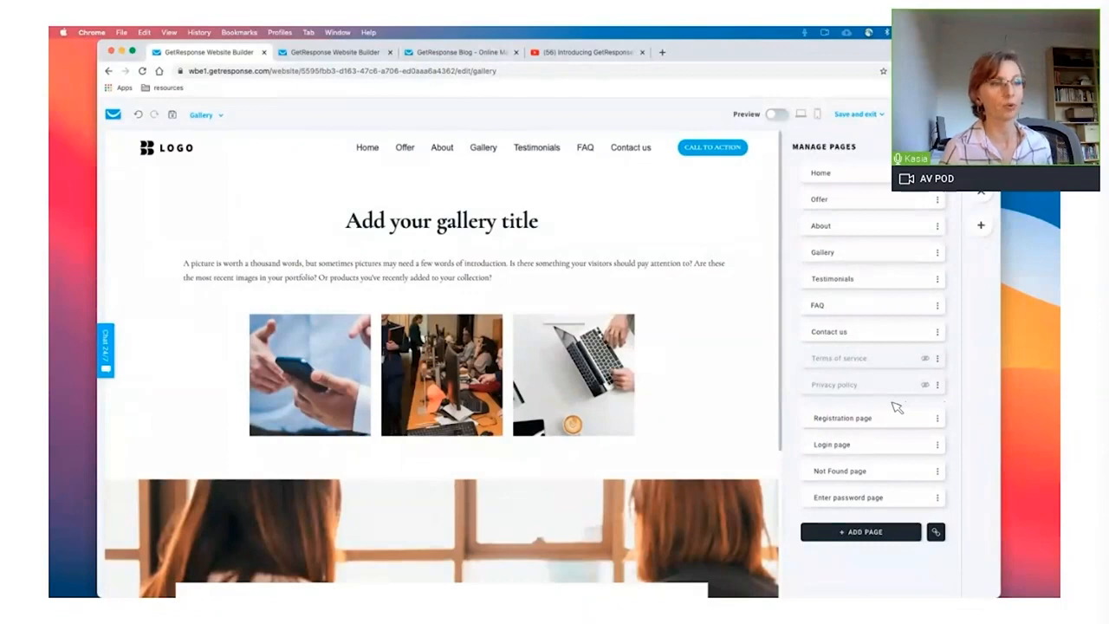
{"action": "left_click_drag", "start_coordinate": [864, 417], "coordinate": [789, 444]}
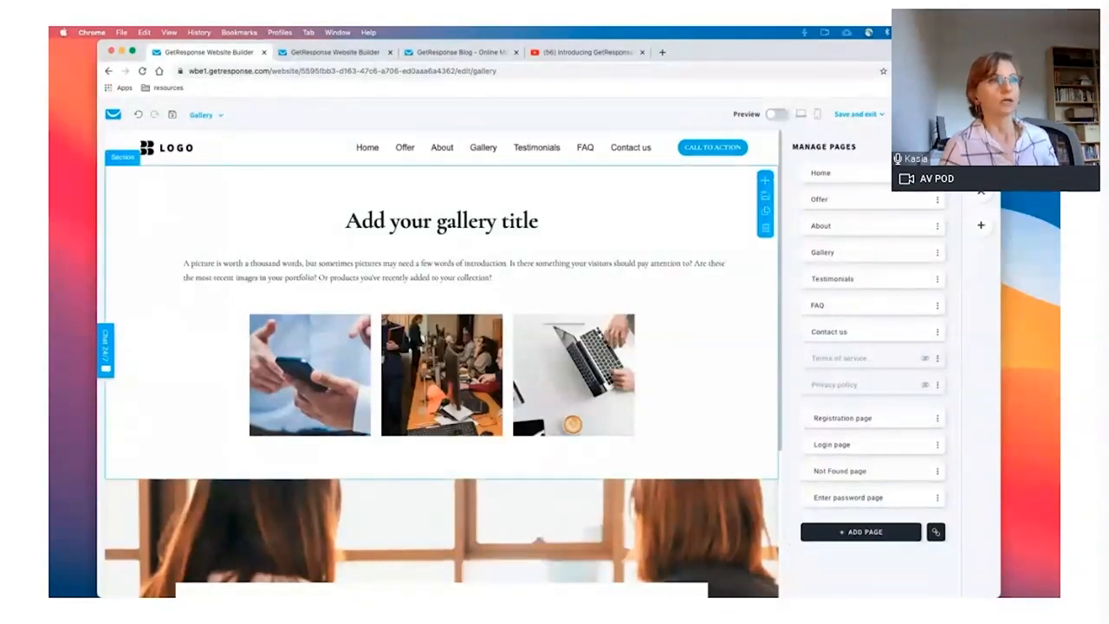
Review the site's global design settings, including the alternative color palettes, typography and button styles
{"action": "left_click", "coordinate": [985, 194]}
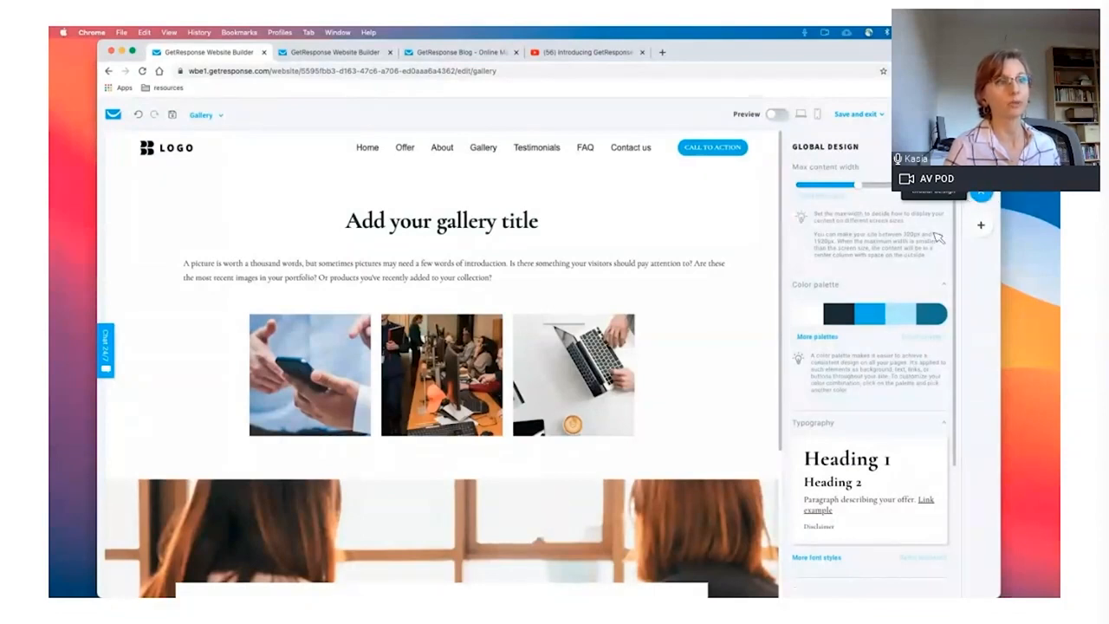
{"action": "left_click", "coordinate": [819, 337]}
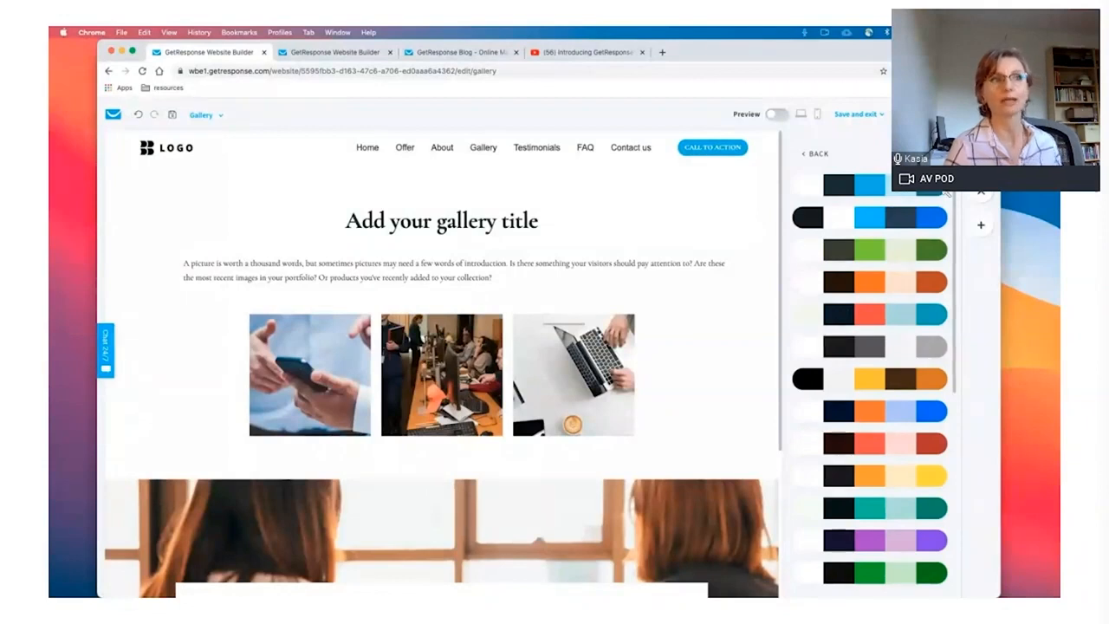
{"action": "left_click", "coordinate": [943, 153]}
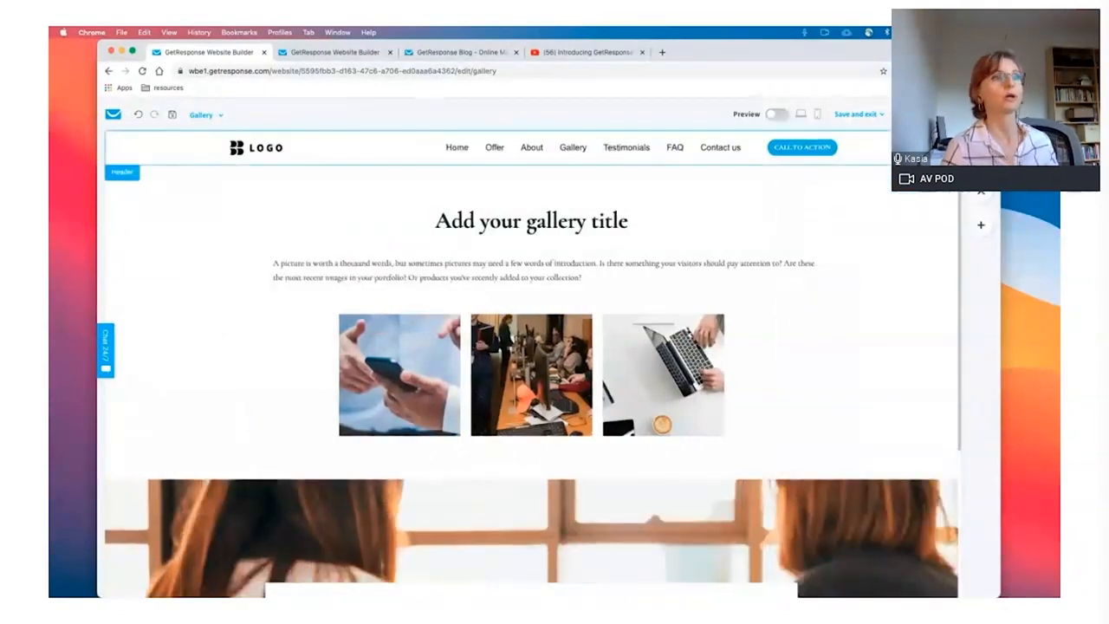
{"action": "left_click", "coordinate": [980, 194]}
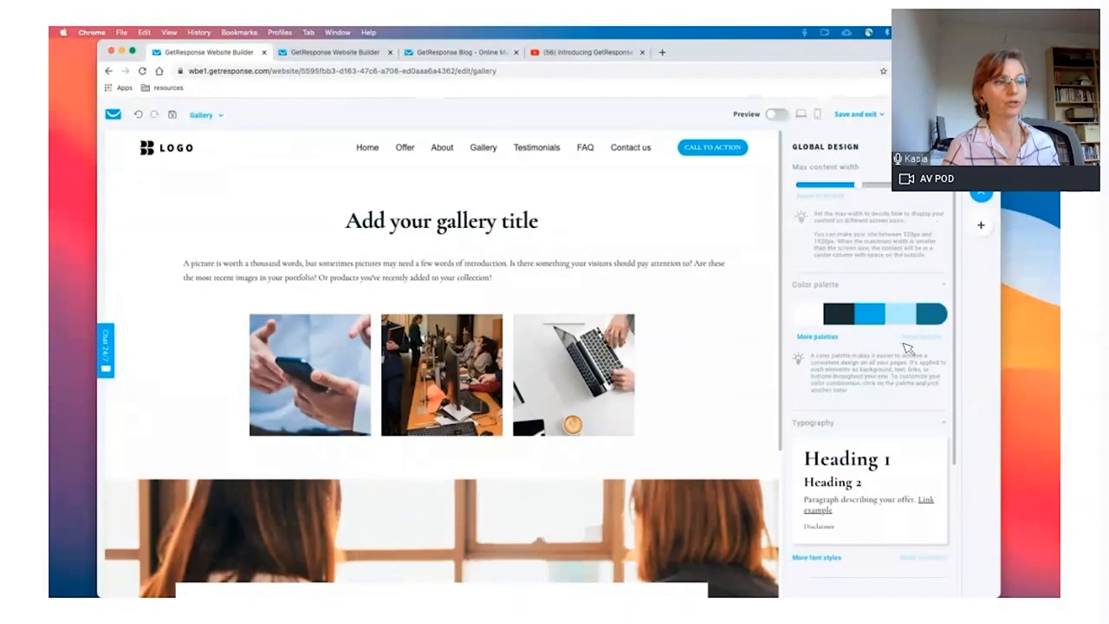
{"action": "scroll", "coordinate": [907, 348], "scroll_direction": "down", "scroll_amount": 4}
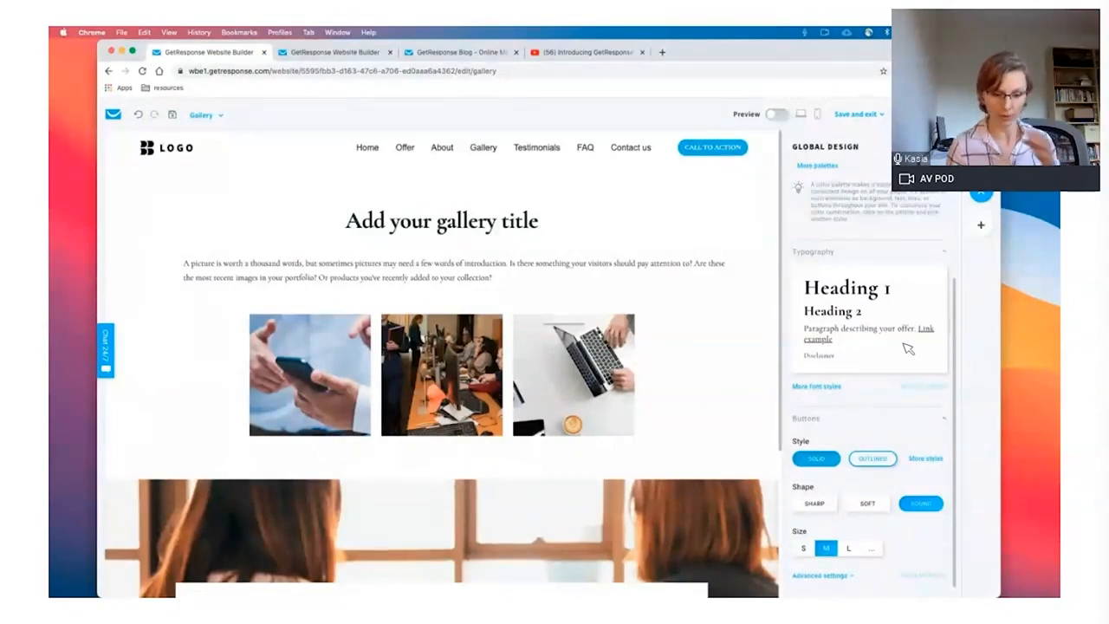
Switch to the Get started checklist in Notes and mark "Decide on the design" and "Pick a theme" as done
{"action": "key", "text": "ctrl+Up"}
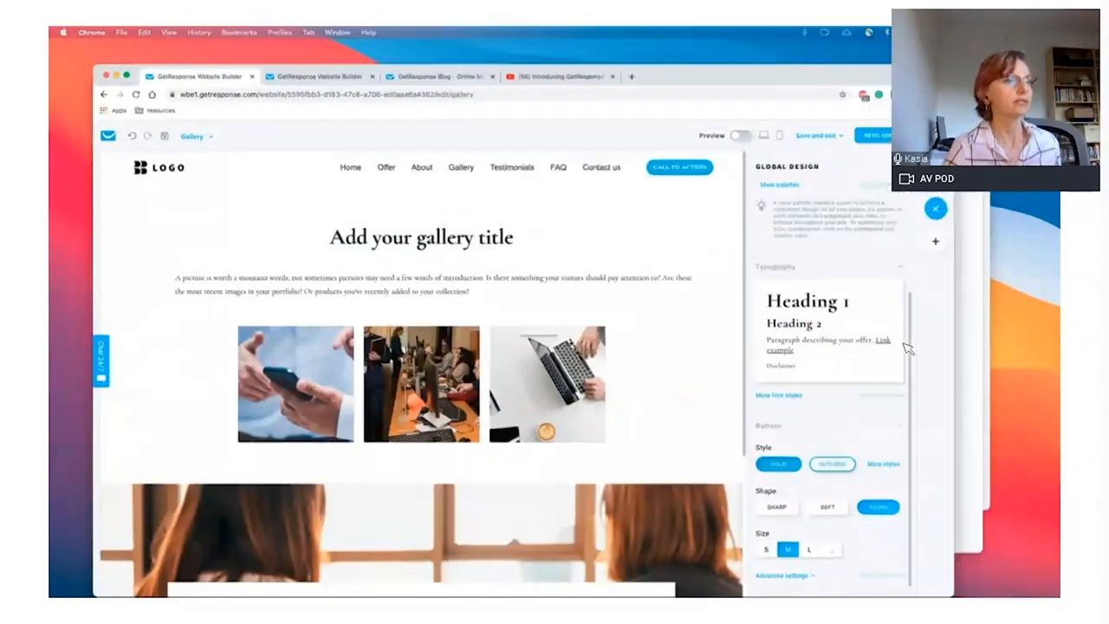
{"action": "left_click", "coordinate": [853, 474]}
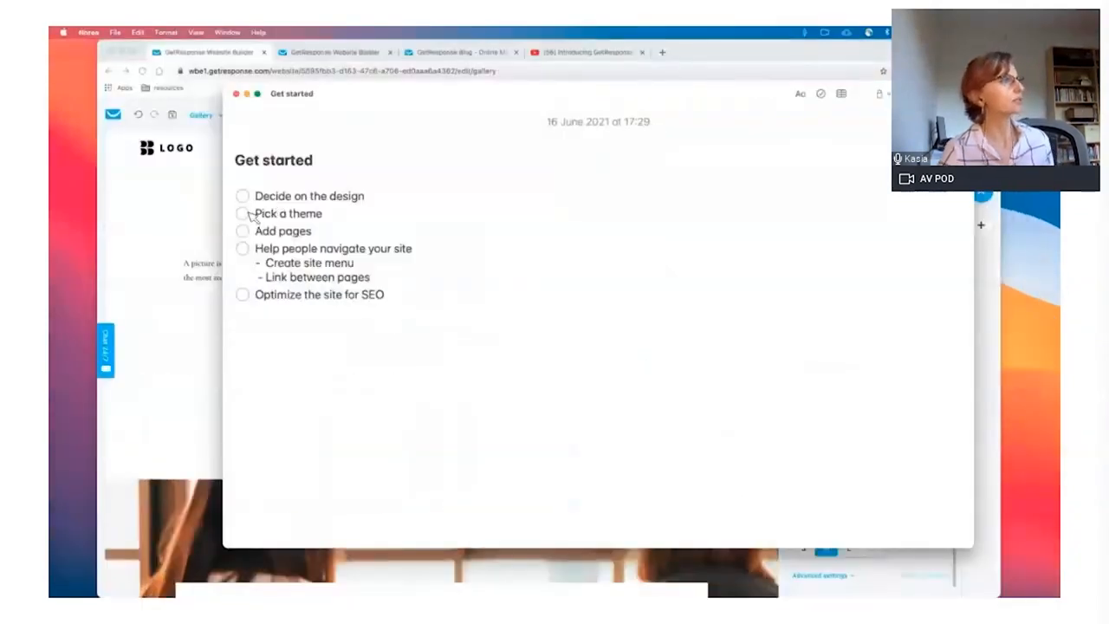
{"action": "left_click", "coordinate": [244, 197]}
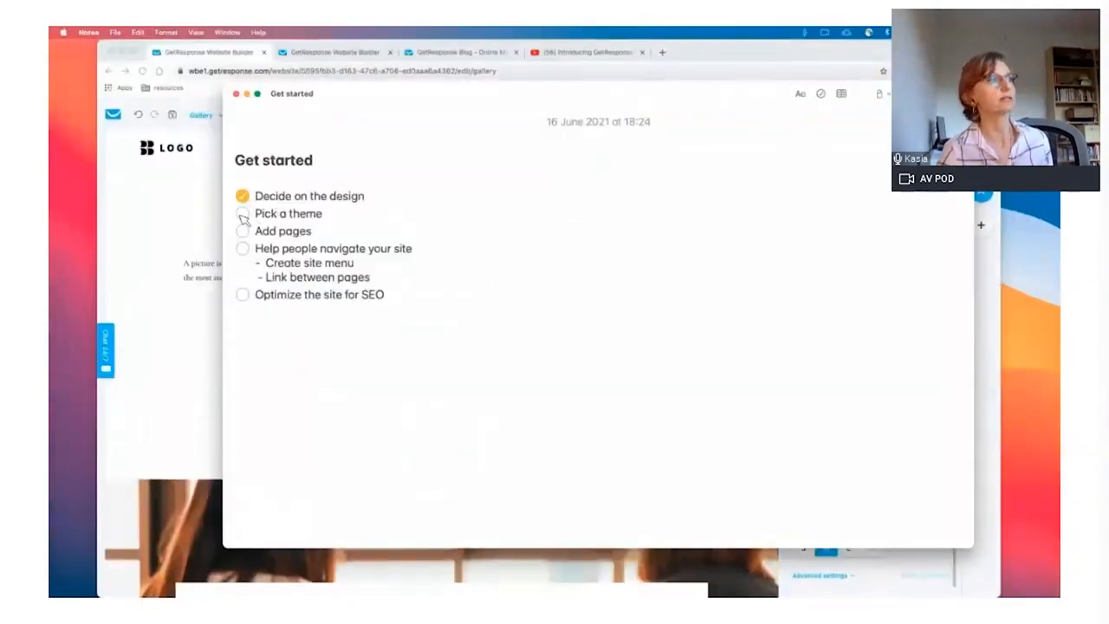
{"action": "left_click", "coordinate": [243, 213]}
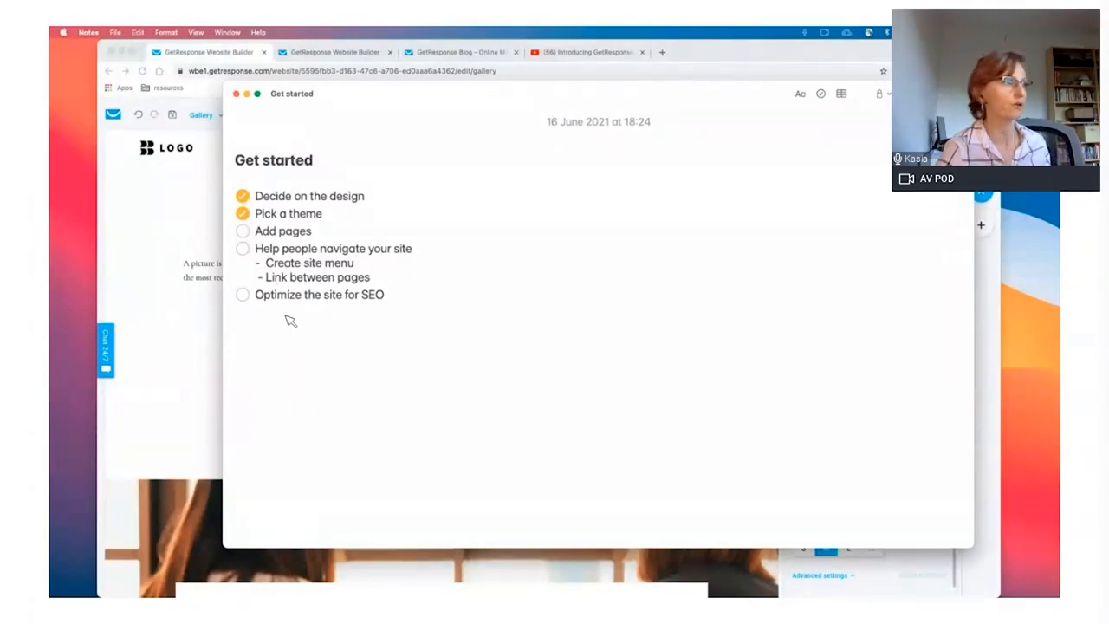
Switch to the Yarn Over Corner website in the browser and start an external link with the text "Blog"
{"action": "left_click", "coordinate": [329, 52]}
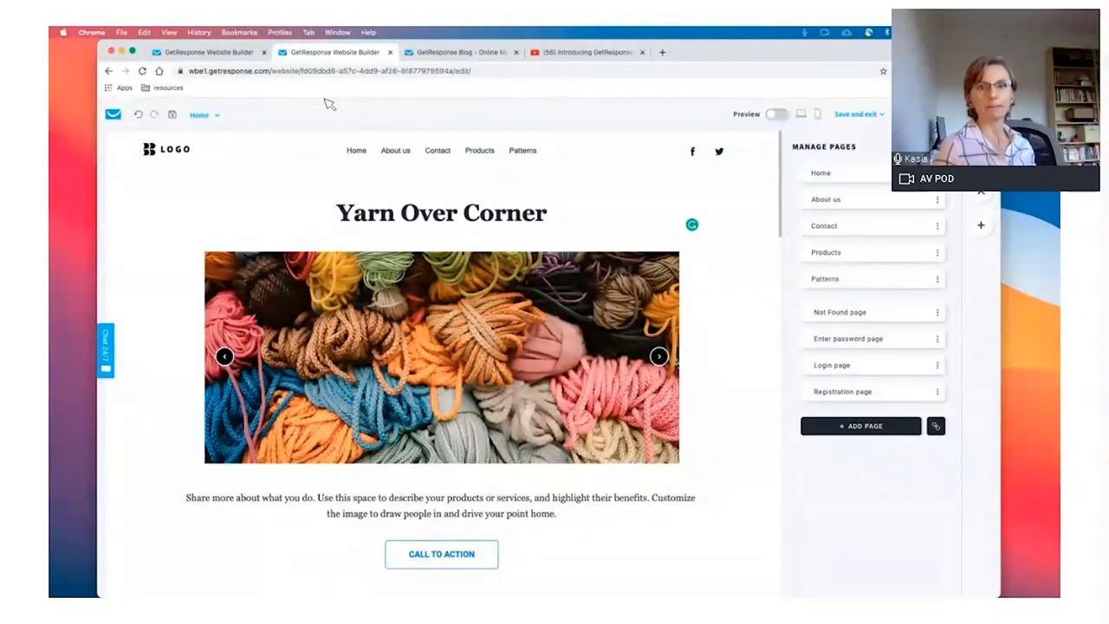
{"action": "left_click", "coordinate": [937, 426]}
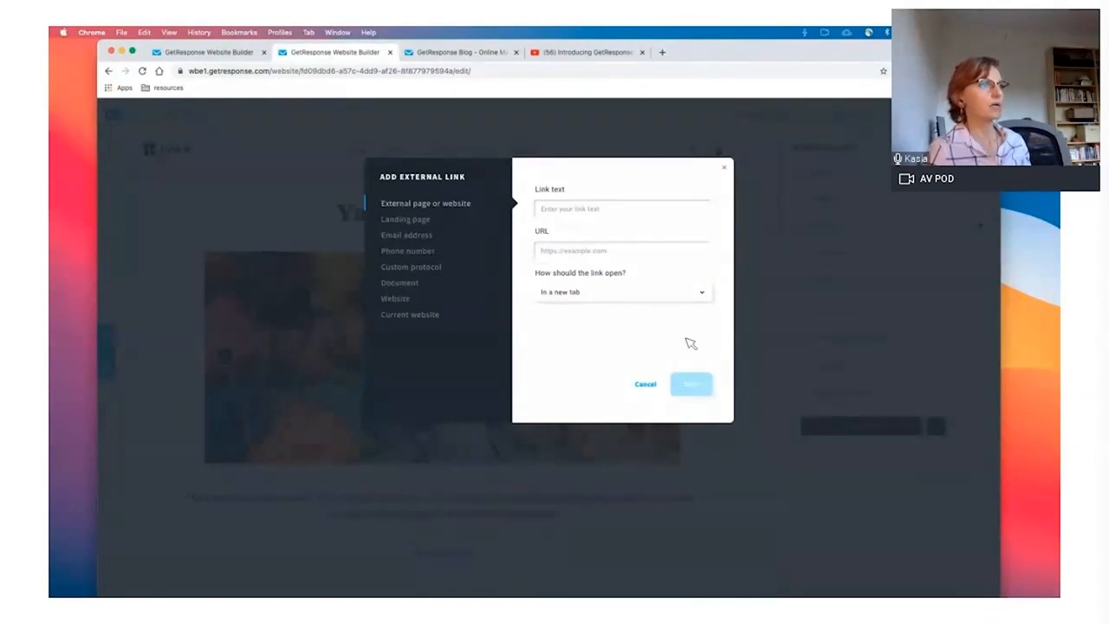
{"action": "left_click", "coordinate": [582, 214]}
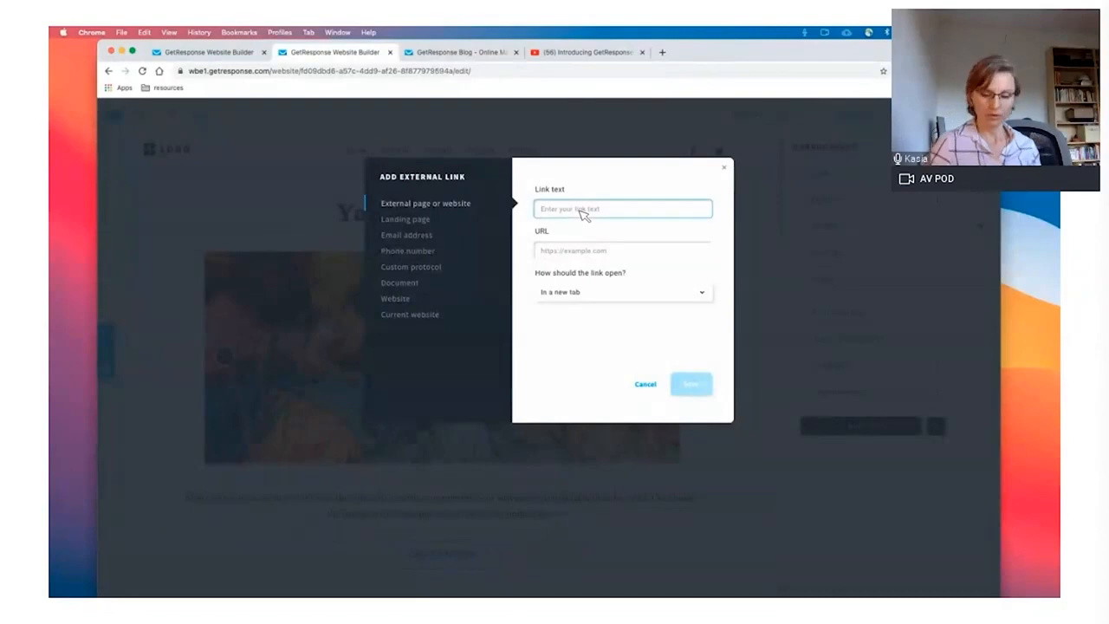
{"action": "type", "text": "Blog"}
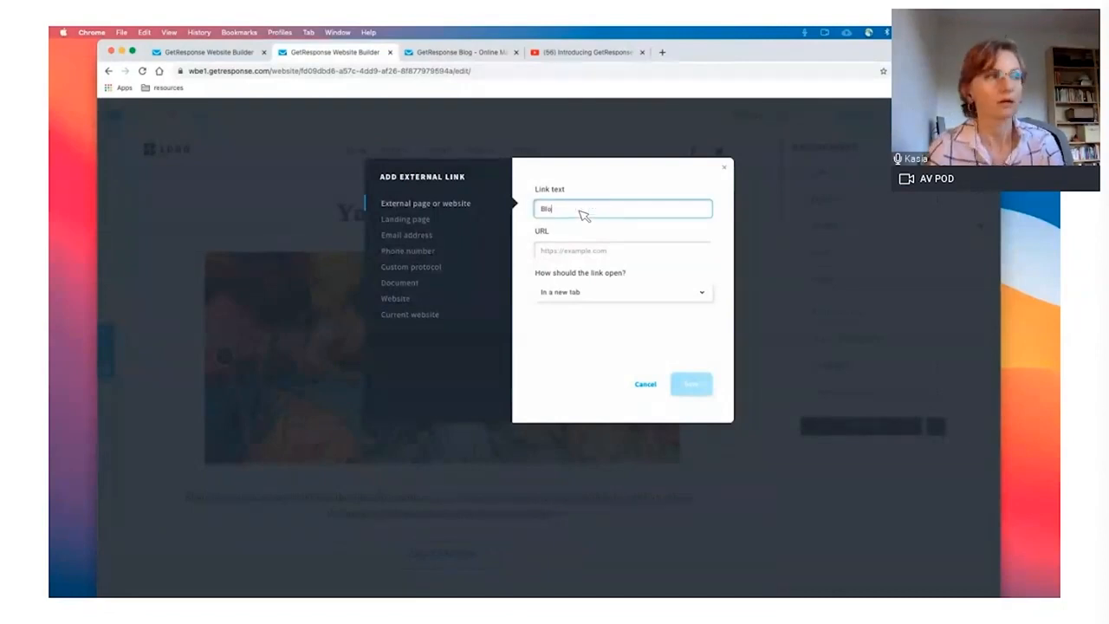
{"action": "left_click", "coordinate": [466, 52]}
{"action": "left_click", "coordinate": [424, 74]}
{"action": "key", "text": "super+c"}
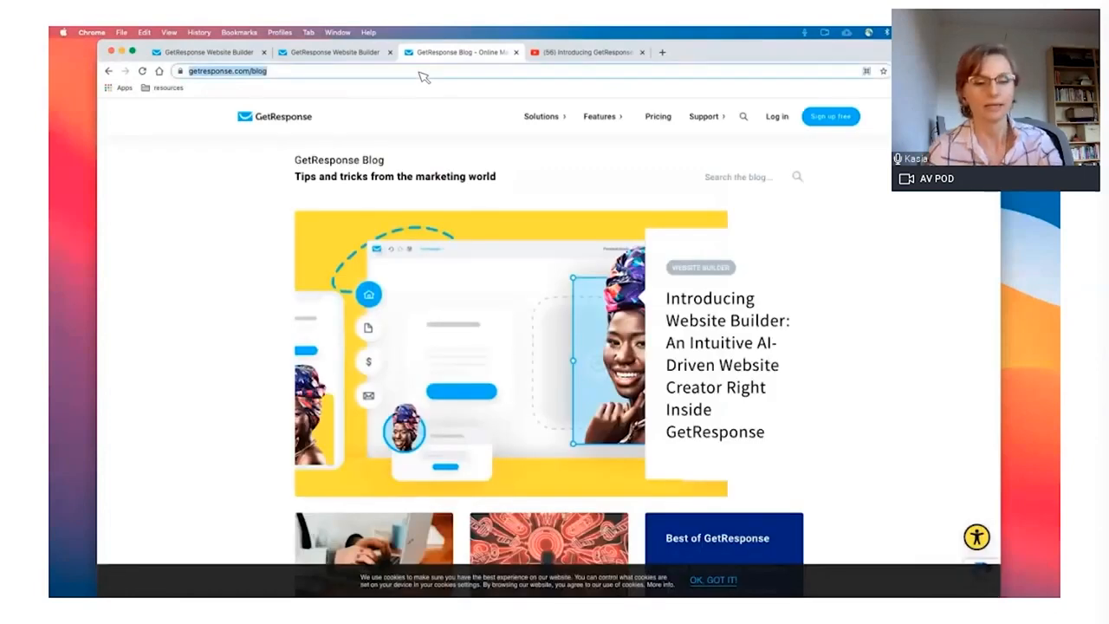
{"action": "left_click", "coordinate": [312, 54]}
{"action": "left_click", "coordinate": [555, 252]}
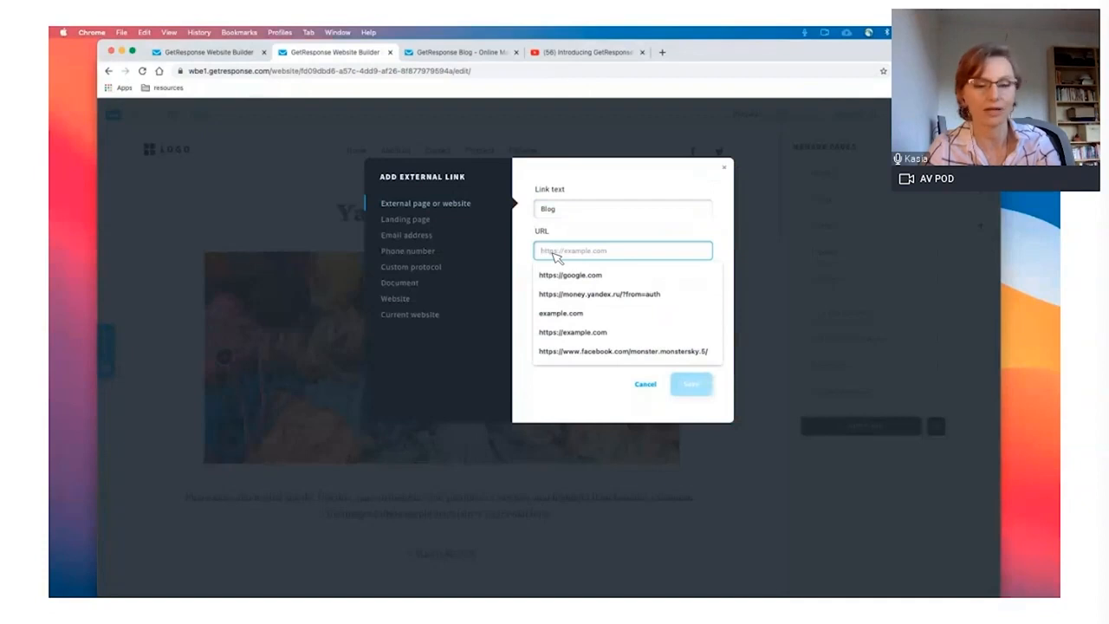
{"action": "key", "text": "super+v"}
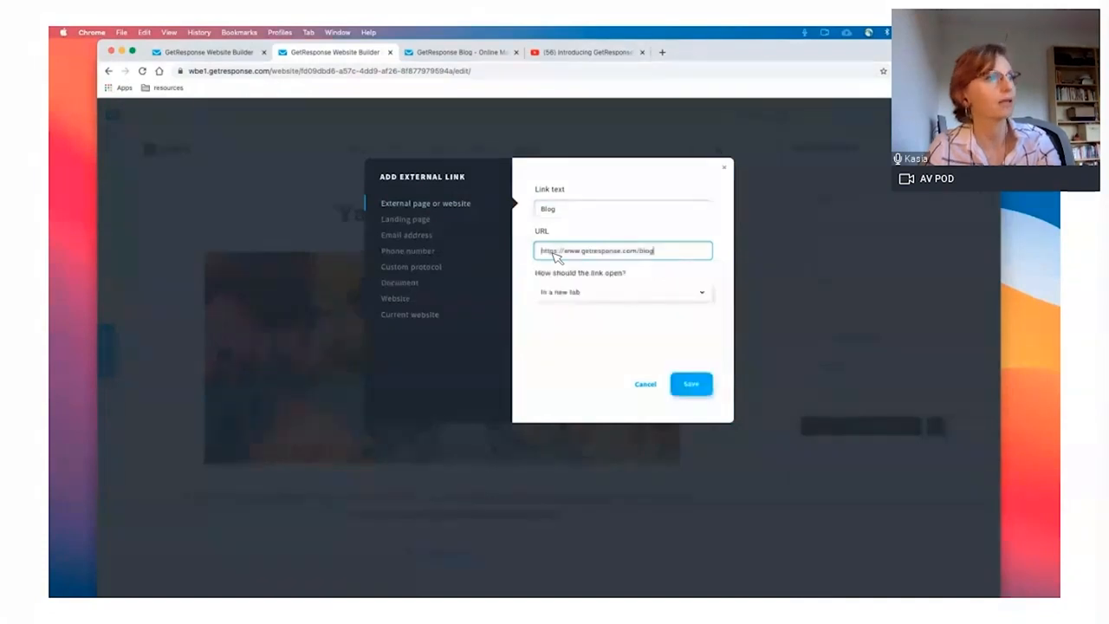
{"action": "left_click", "coordinate": [675, 298]}
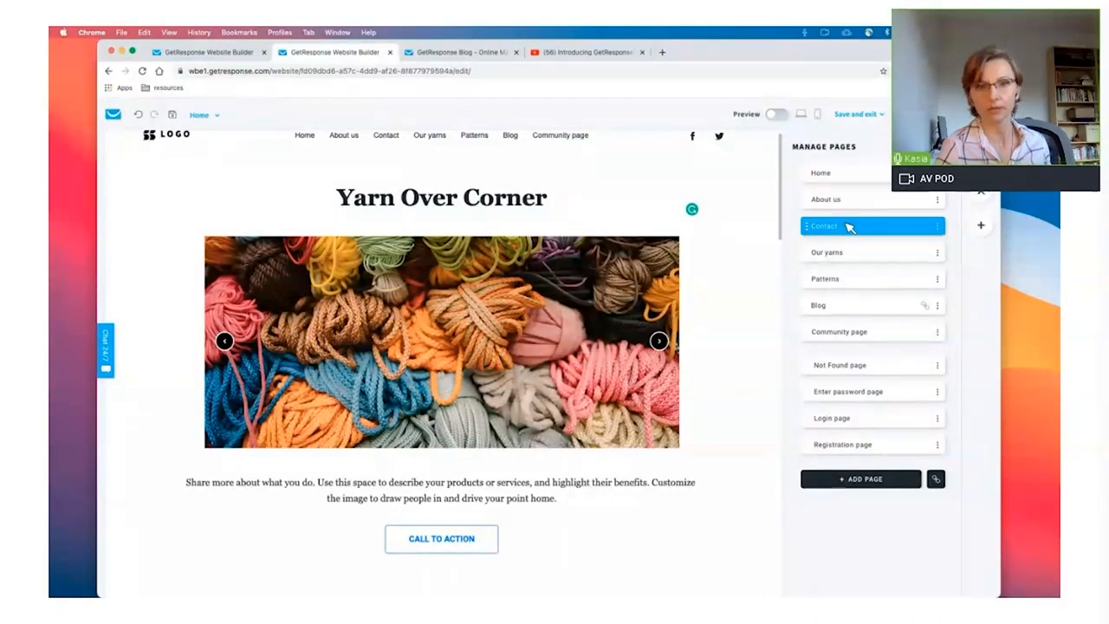
Return to the Get started checklist in Notes and mark "Add pages" as done
{"action": "scroll", "coordinate": [773, 399], "scroll_direction": "up", "scroll_amount": 1}
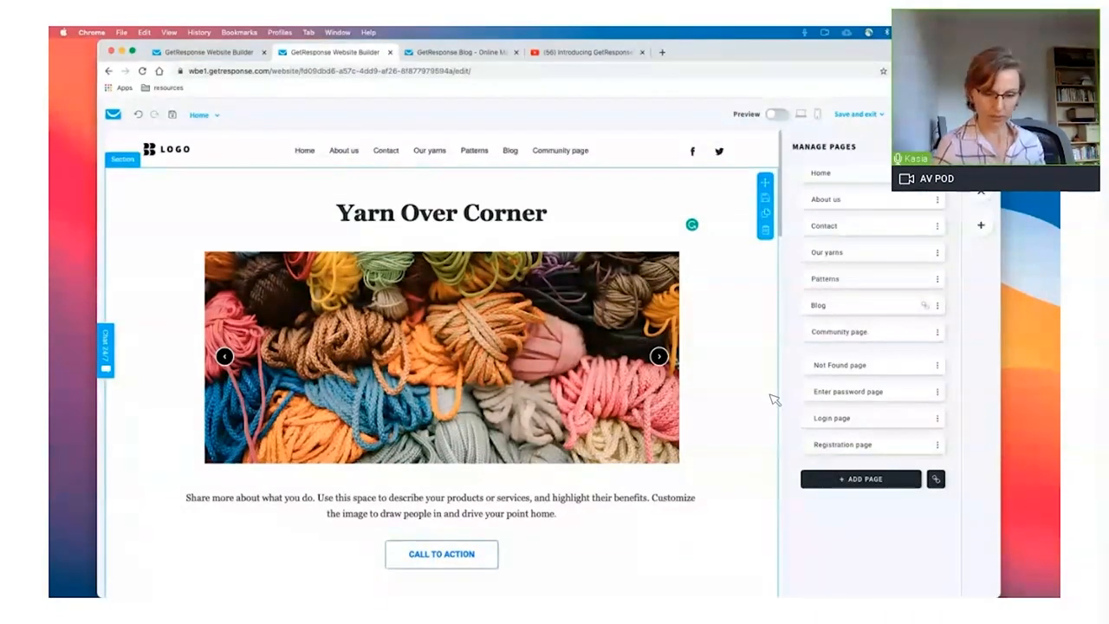
{"action": "key", "text": "ctrl+Up"}
{"action": "left_click", "coordinate": [764, 453]}
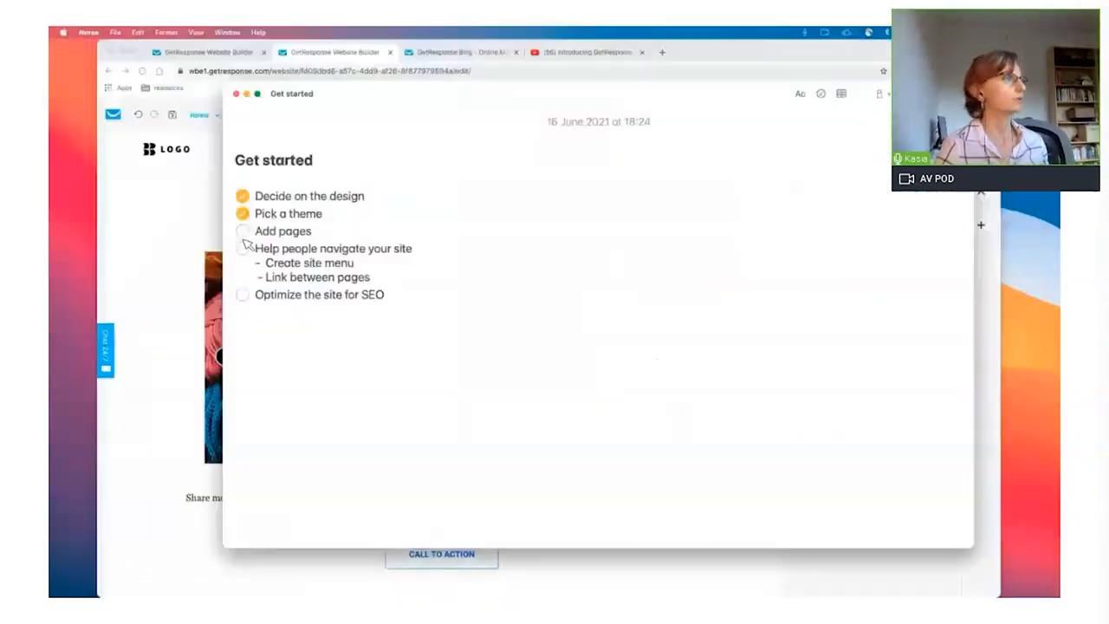
{"action": "left_click", "coordinate": [243, 231]}
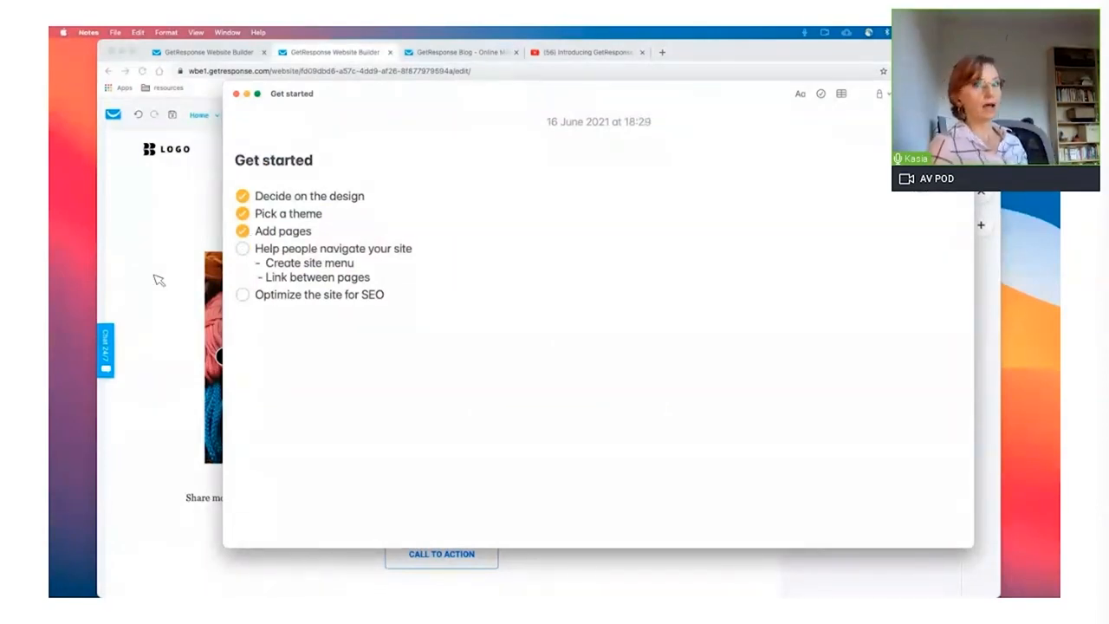
Switch back to the Yarn Over Corner site in the browser and nest the Contact page under About us
{"action": "left_click", "coordinate": [156, 280]}
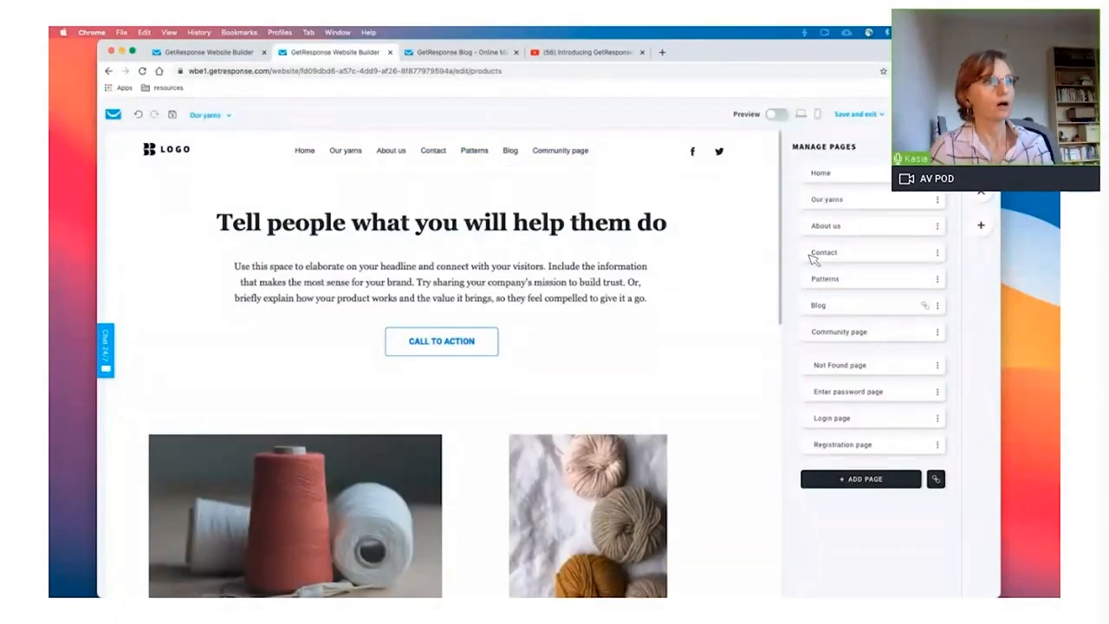
{"action": "left_click_drag", "start_coordinate": [817, 251], "coordinate": [813, 258]}
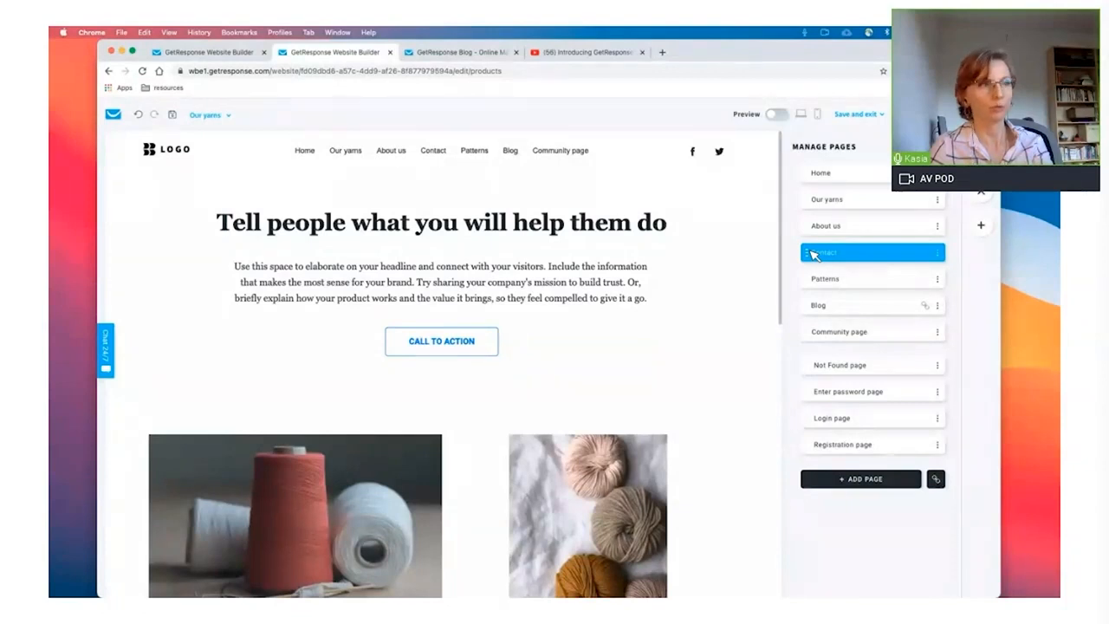
{"action": "left_click_drag", "start_coordinate": [812, 253], "coordinate": [831, 244]}
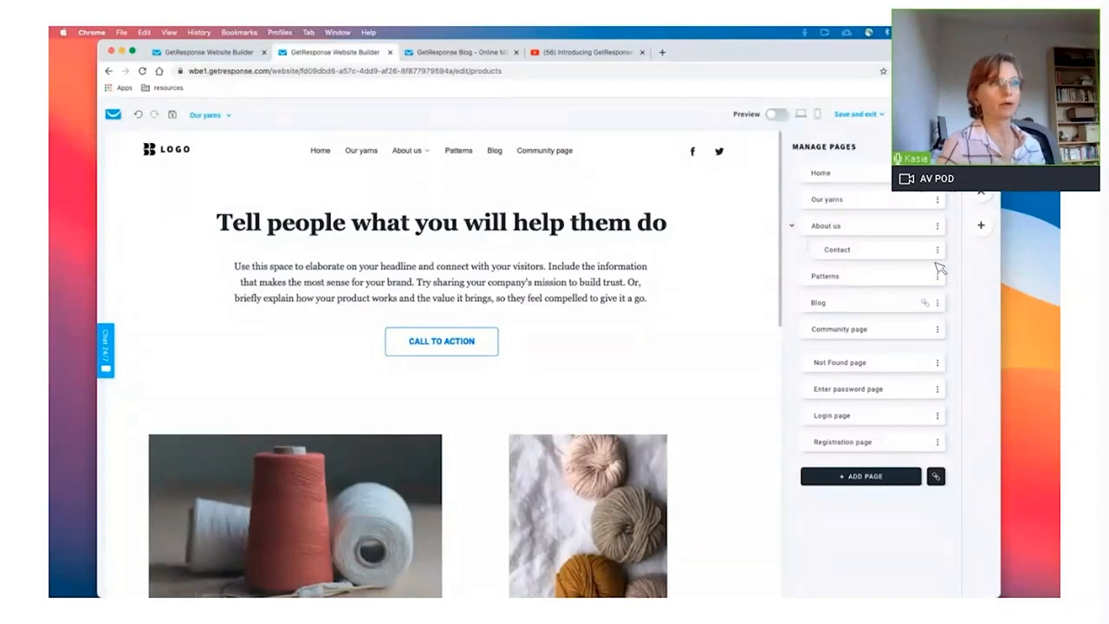
Check the submenu under About us in the site menu, look at the menu's settings and return to page management
{"action": "mouse_move", "coordinate": [840, 253]}
{"action": "left_mouse_down"}
{"action": "mouse_move", "coordinate": [813, 257]}
{"action": "mouse_move", "coordinate": [827, 269]}
{"action": "mouse_move", "coordinate": [833, 254]}
{"action": "left_mouse_up"}
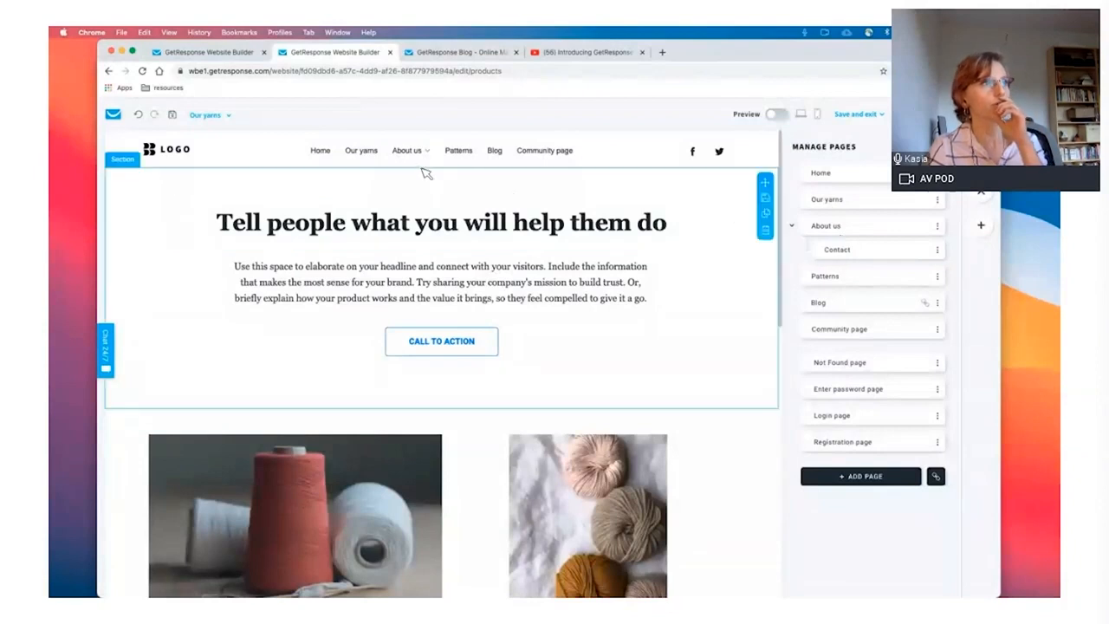
{"action": "mouse_move", "coordinate": [424, 156]}
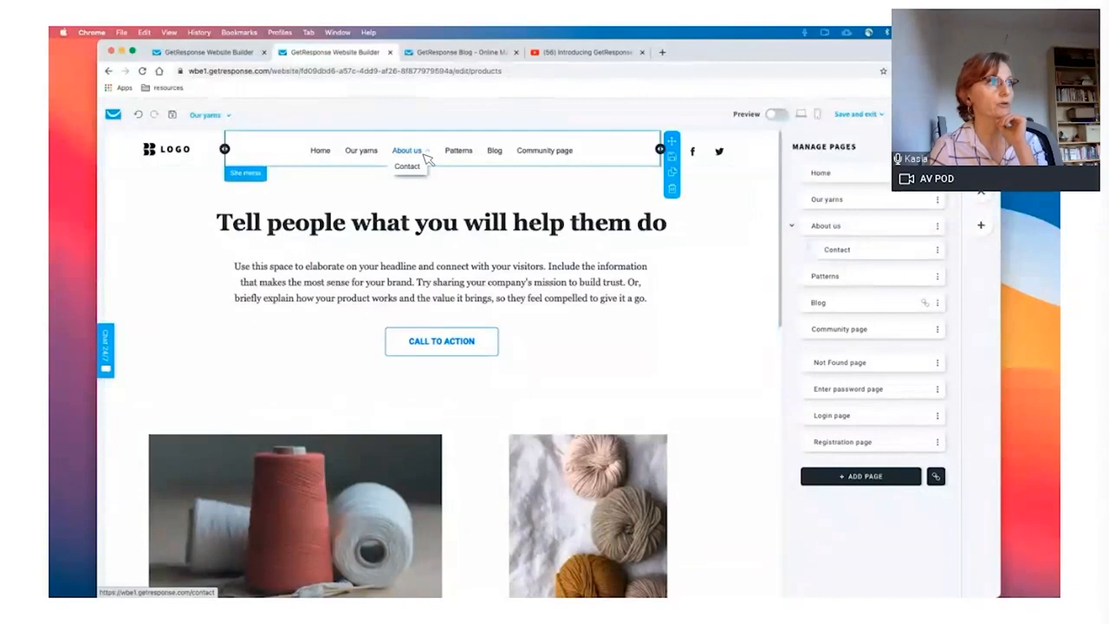
{"action": "left_click", "coordinate": [564, 161]}
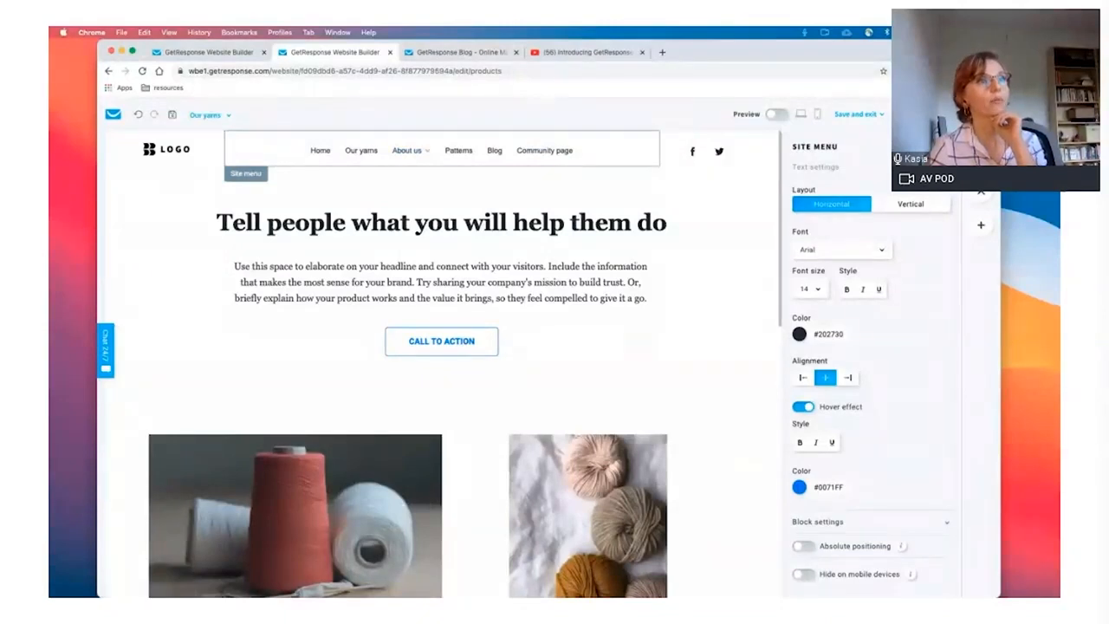
{"action": "left_click", "coordinate": [980, 160]}
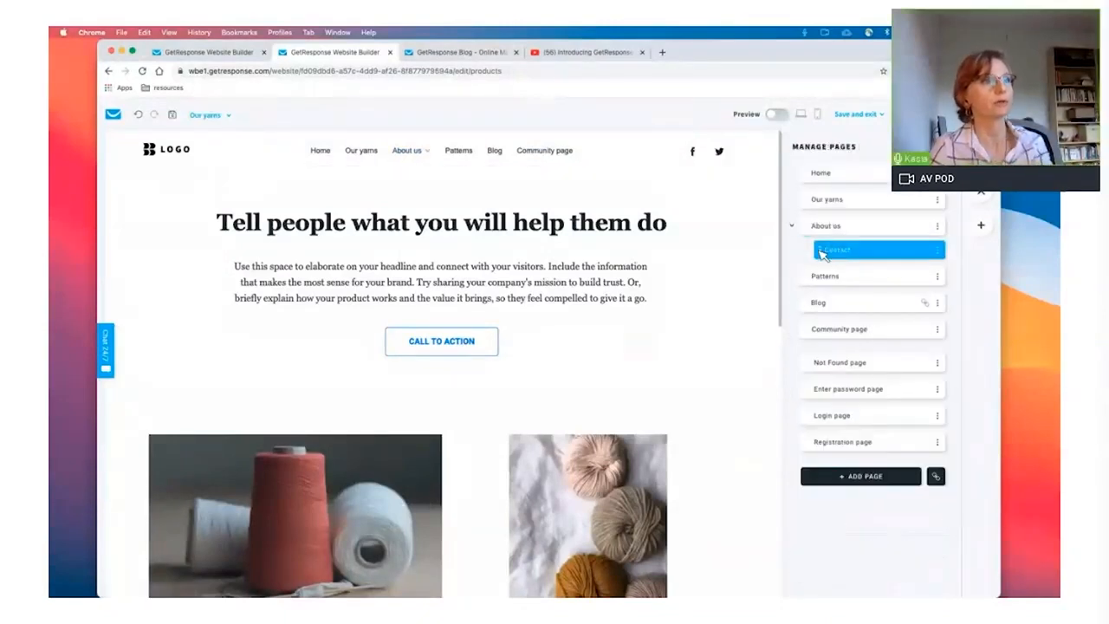
Move the Contact page out of About us to the top level and place Patterns before About us
{"action": "left_click_drag", "start_coordinate": [805, 253], "coordinate": [805, 252]}
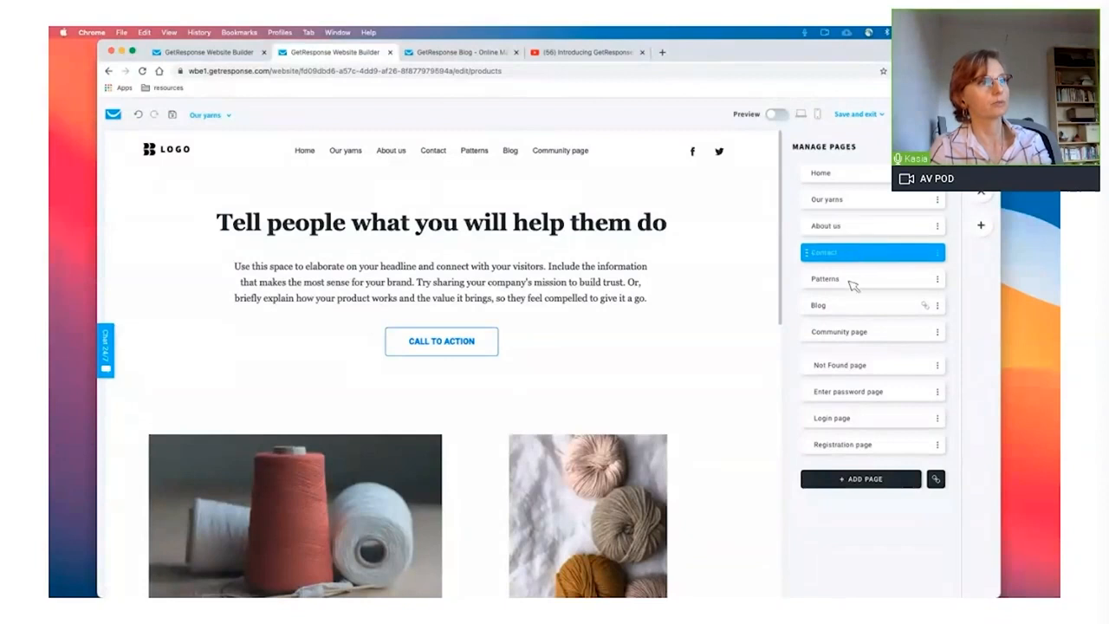
{"action": "left_click_drag", "start_coordinate": [814, 230], "coordinate": [816, 225]}
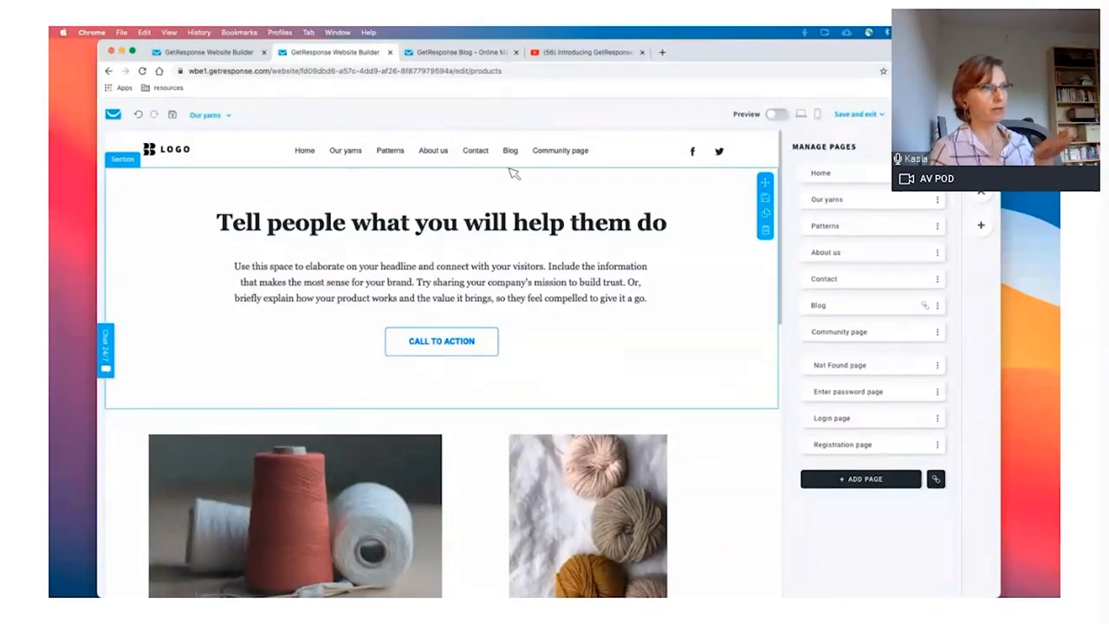
Check the site navigation tasks in the Get started checklist in Notes and return to the website in the browser
{"action": "key", "text": "ctrl+Up"}
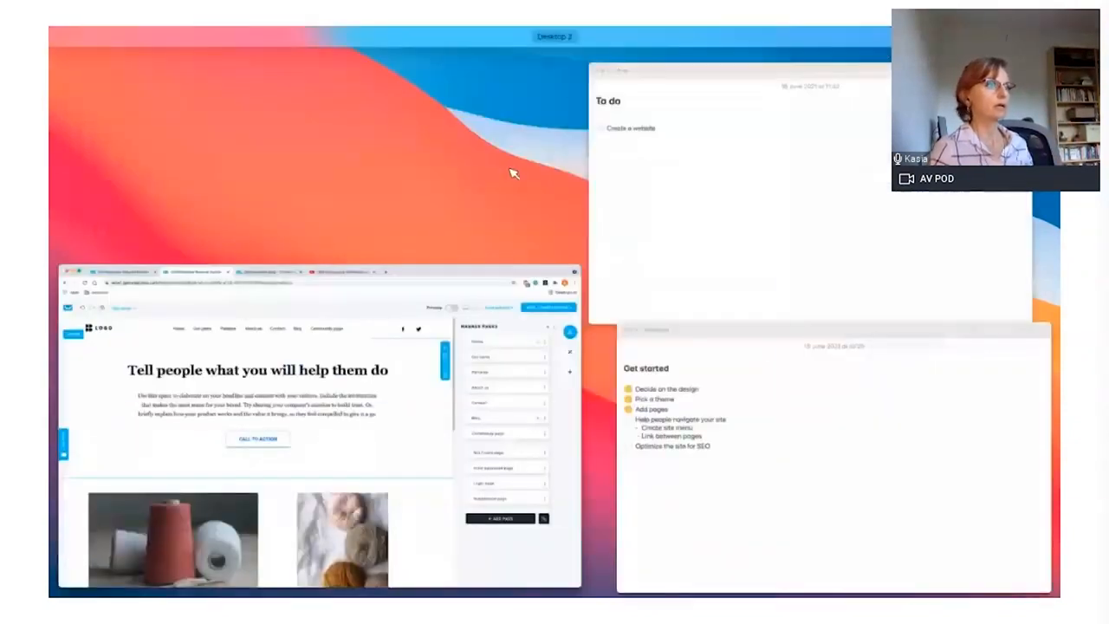
{"action": "left_click", "coordinate": [760, 383]}
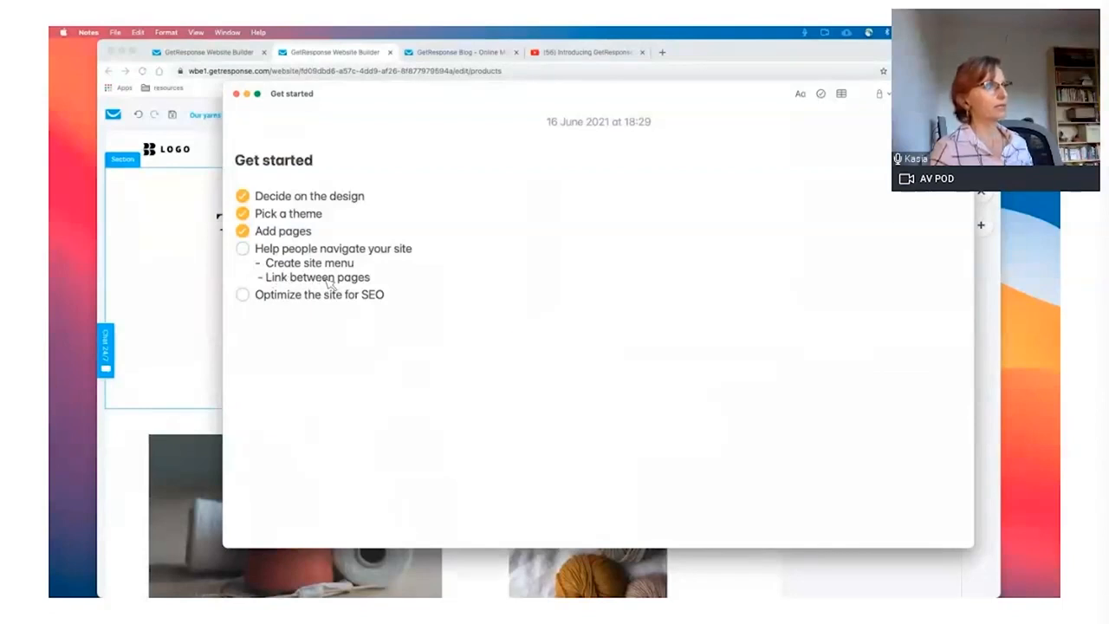
{"action": "left_click", "coordinate": [137, 436]}
Switch from the Our yarns page to the Home page in the website editor
{"action": "scroll", "coordinate": [139, 434], "scroll_direction": "down", "scroll_amount": 3}
{"action": "scroll", "coordinate": [137, 433], "scroll_direction": "down", "scroll_amount": 10}
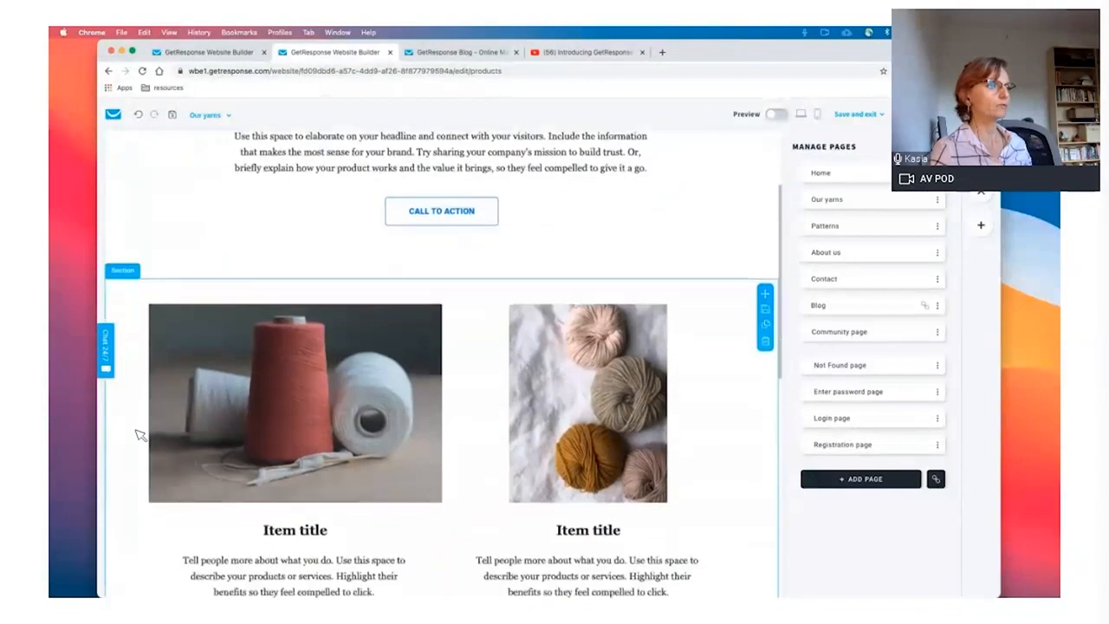
{"action": "scroll", "coordinate": [137, 424], "scroll_direction": "up", "scroll_amount": 10}
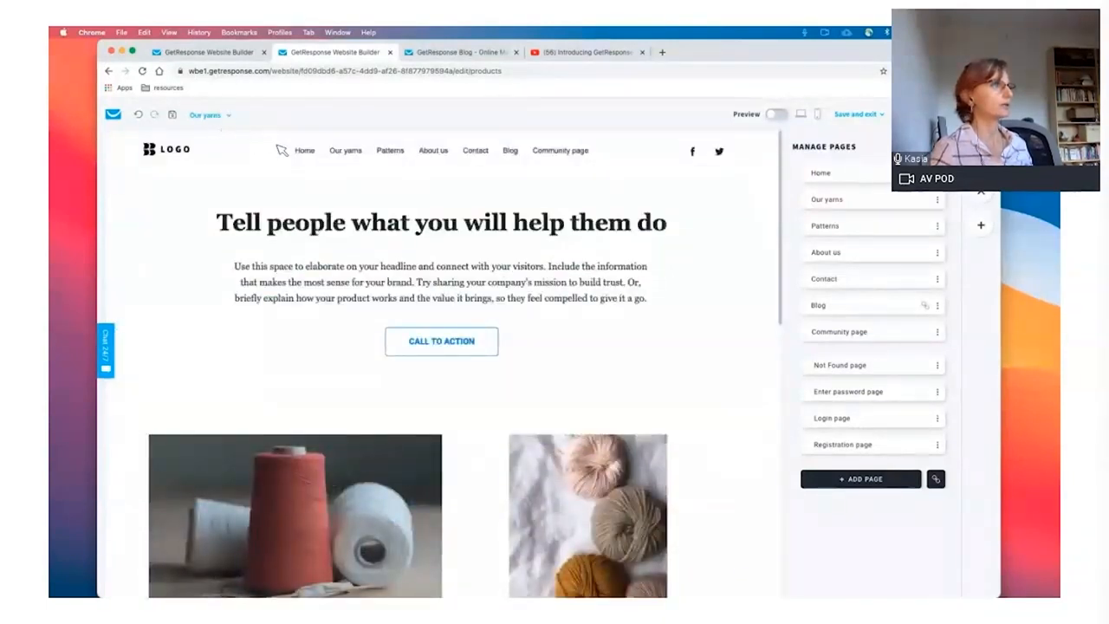
{"action": "left_click", "coordinate": [310, 149]}
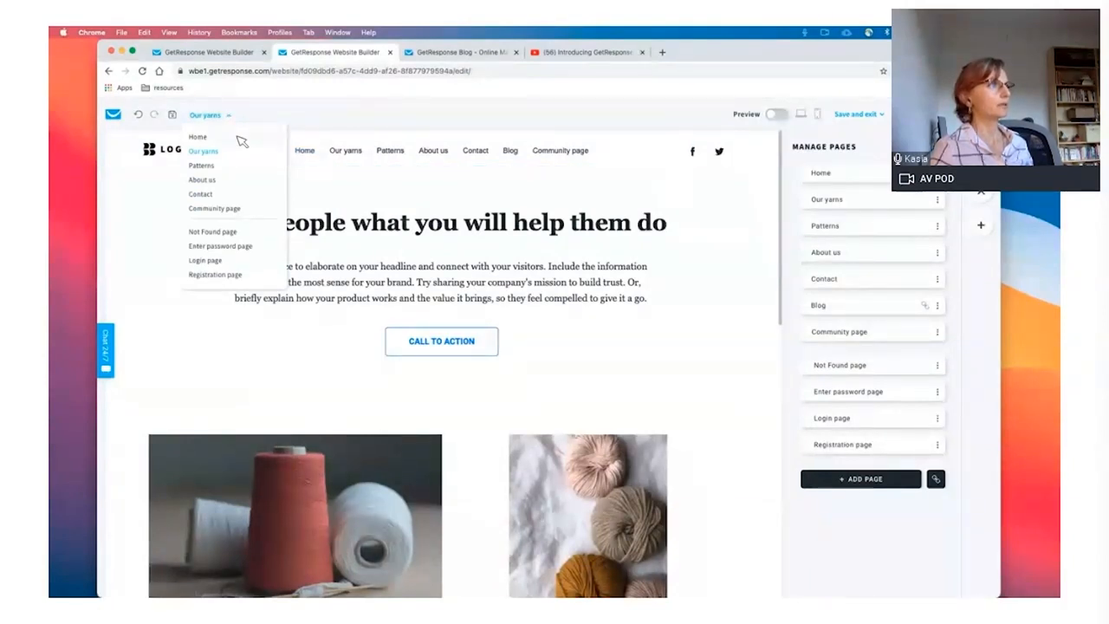
{"action": "left_click", "coordinate": [236, 137]}
Examine the Home page's Yarns, Patterns and Accessories columns, its main image and the site menu for places to link pages
{"action": "scroll", "coordinate": [221, 355], "scroll_direction": "down", "scroll_amount": 10}
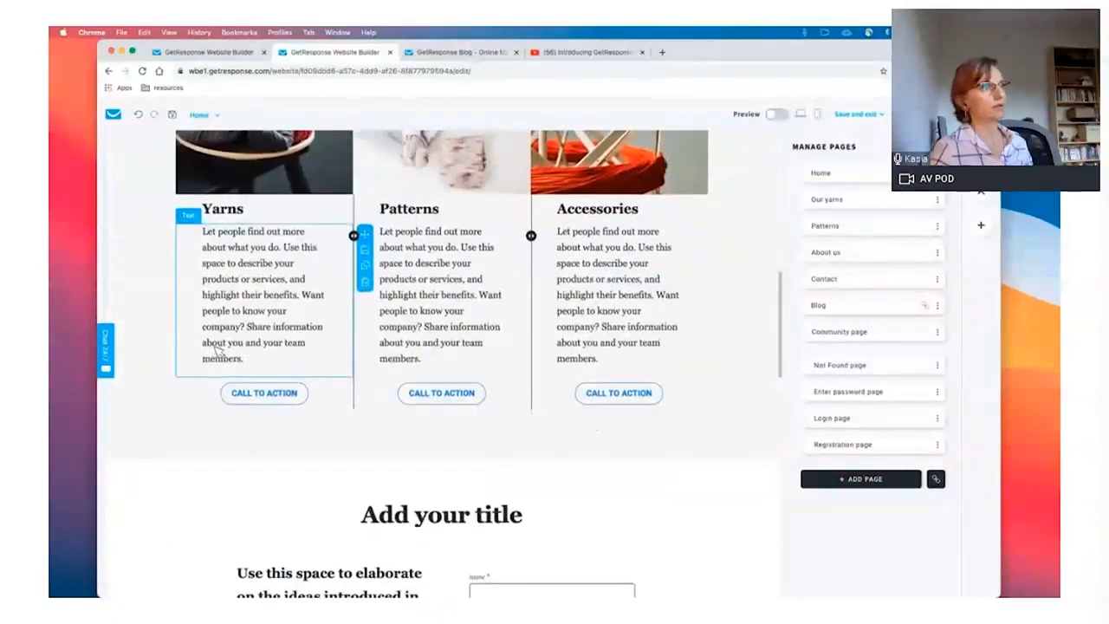
{"action": "scroll", "coordinate": [460, 329], "scroll_direction": "up", "scroll_amount": 4}
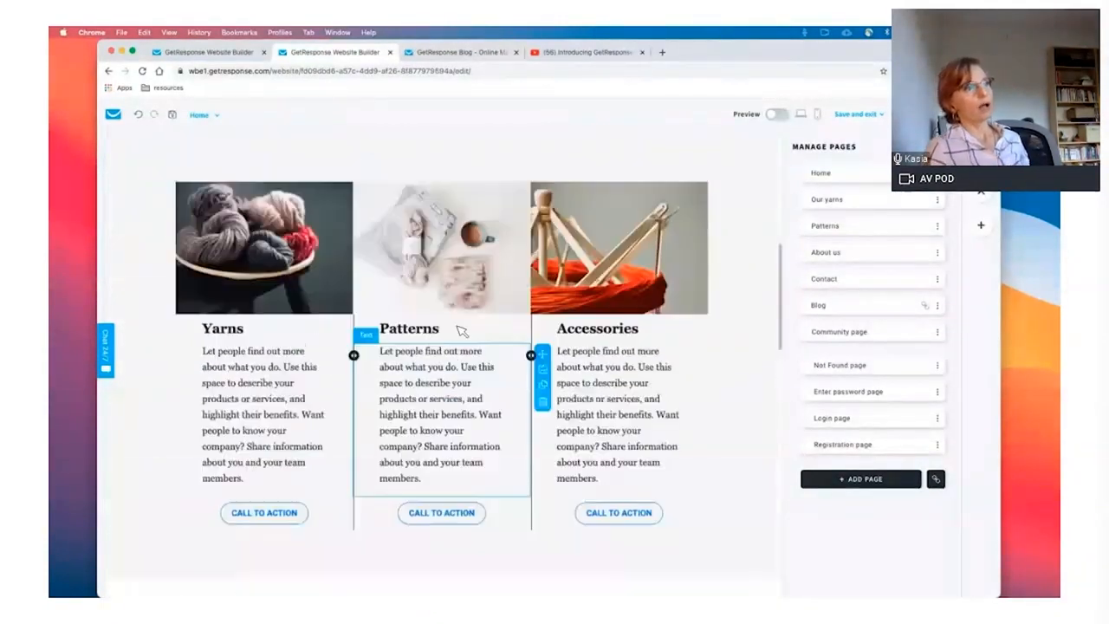
{"action": "scroll", "coordinate": [461, 330], "scroll_direction": "up", "scroll_amount": 3}
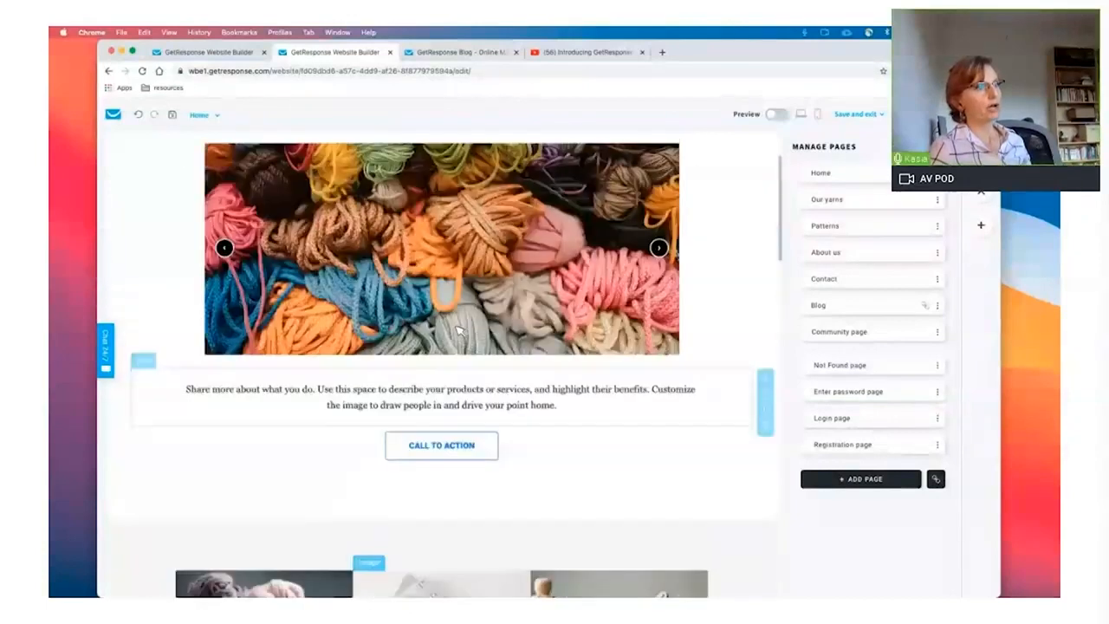
{"action": "scroll", "coordinate": [549, 280], "scroll_direction": "down", "scroll_amount": 6}
{"action": "scroll", "coordinate": [549, 280], "scroll_direction": "down", "scroll_amount": 1}
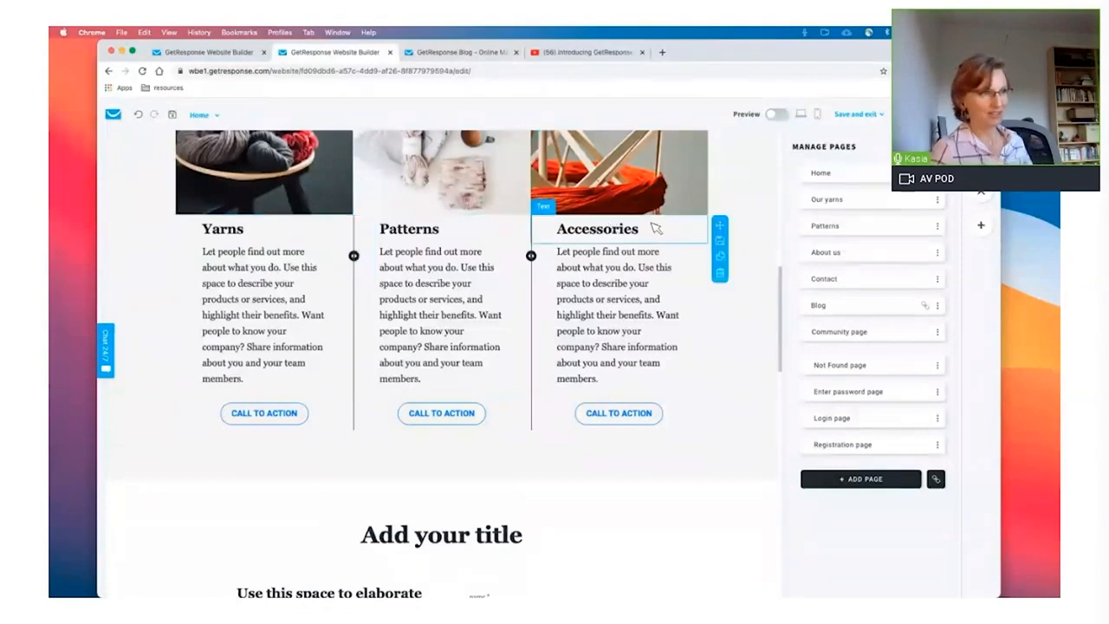
{"action": "scroll", "coordinate": [485, 389], "scroll_direction": "up", "scroll_amount": 2}
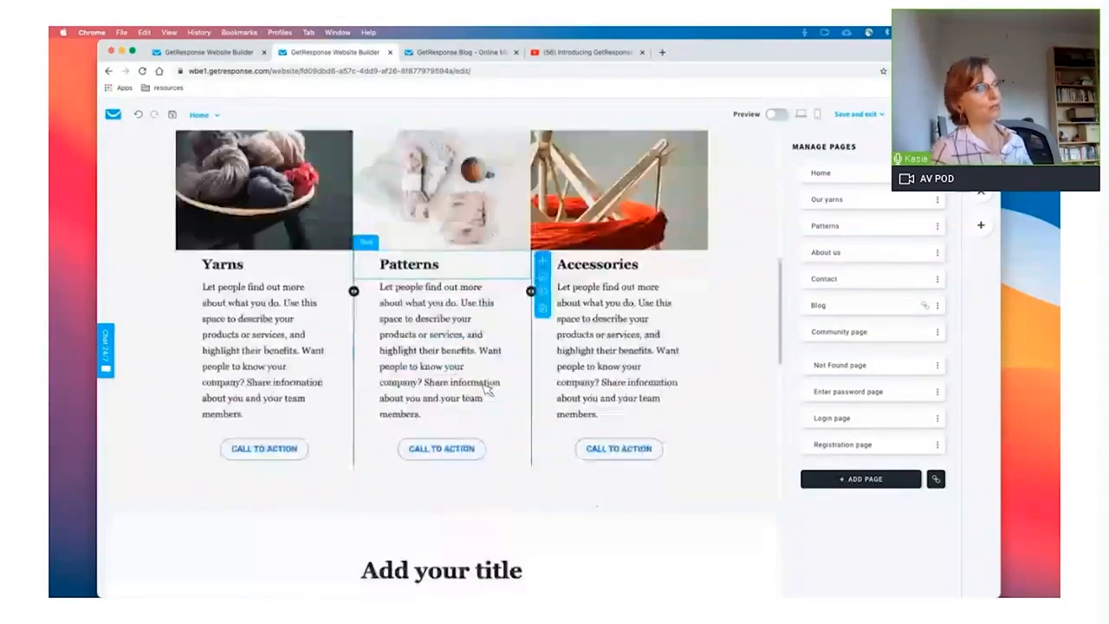
{"action": "scroll", "coordinate": [440, 361], "scroll_direction": "down", "scroll_amount": 3}
{"action": "scroll", "coordinate": [440, 364], "scroll_direction": "up", "scroll_amount": 5}
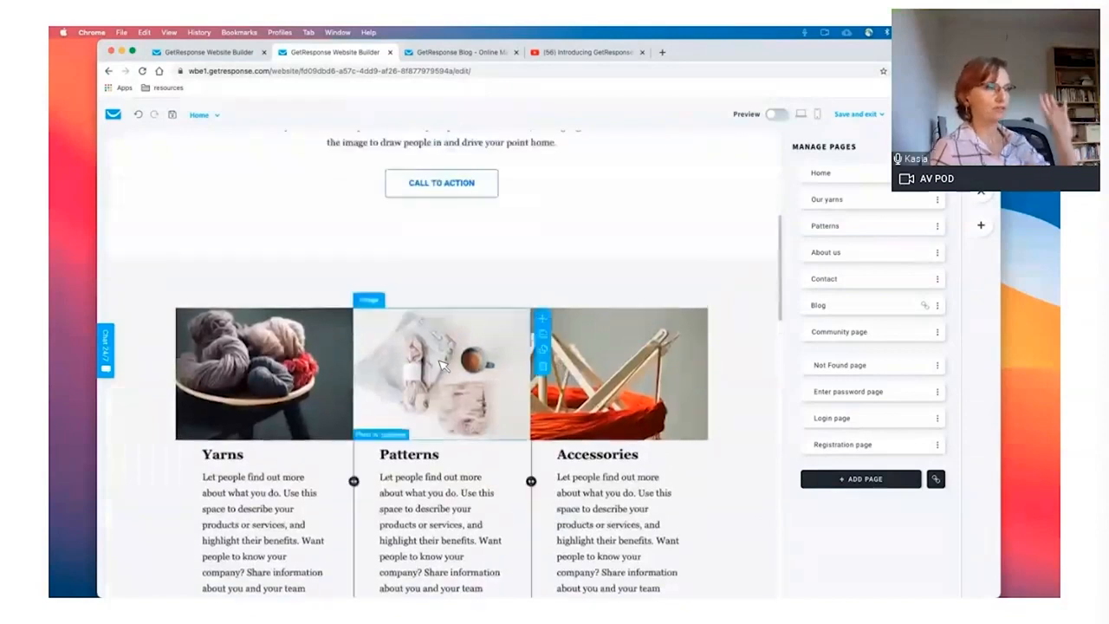
{"action": "scroll", "coordinate": [441, 364], "scroll_direction": "up", "scroll_amount": 5}
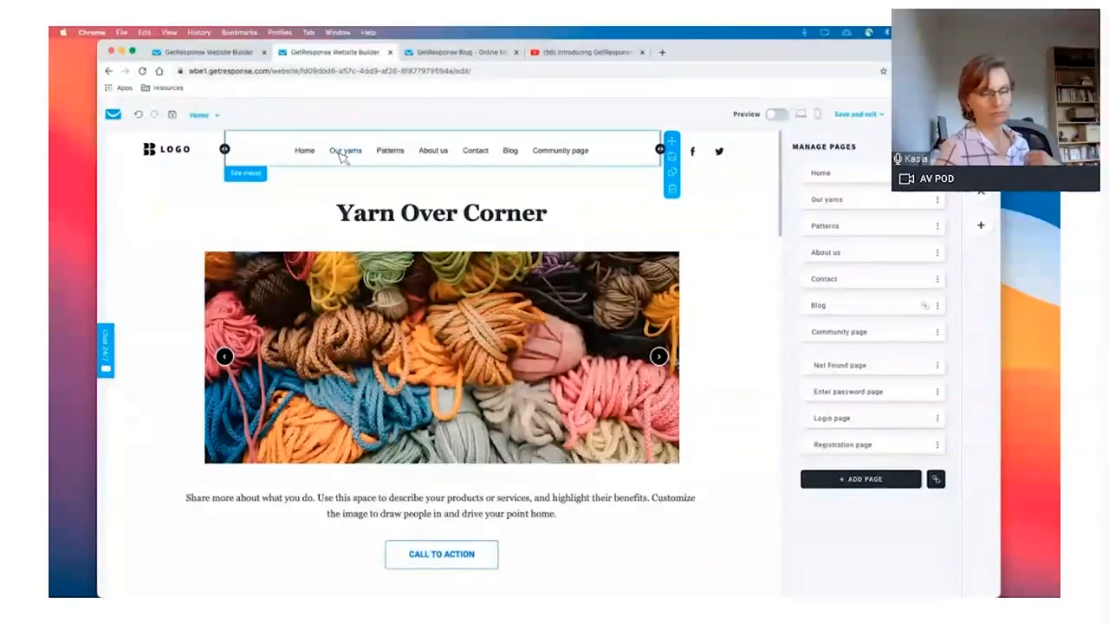
Link the button in the Patterns column to the current website's Patterns page and set it to open on the same page
{"action": "scroll", "coordinate": [343, 154], "scroll_direction": "down", "scroll_amount": 5}
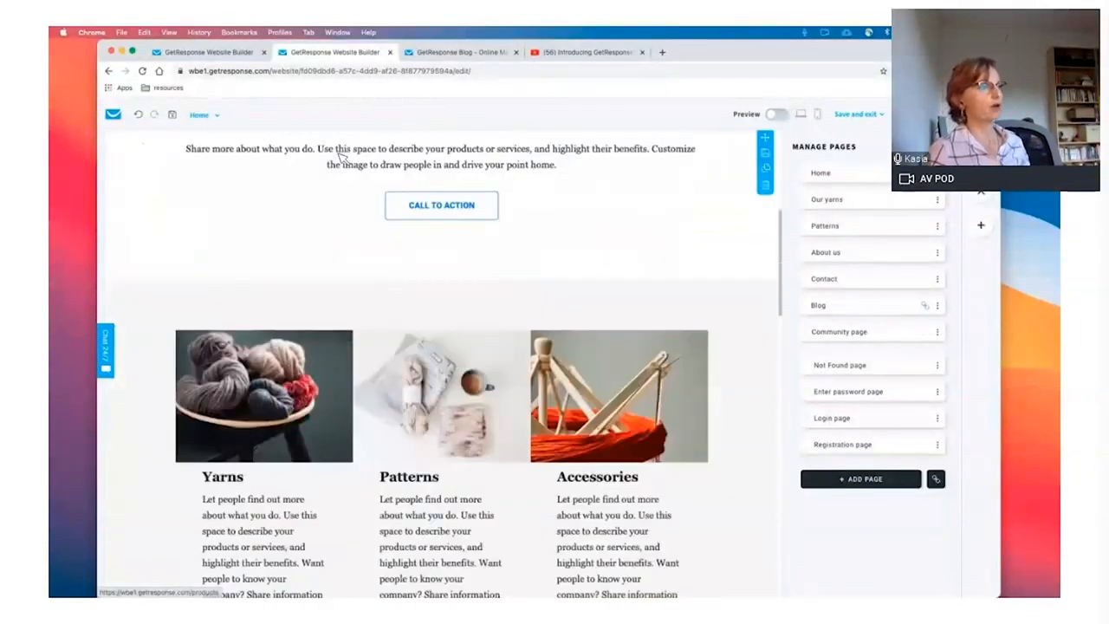
{"action": "scroll", "coordinate": [344, 154], "scroll_direction": "down", "scroll_amount": 4}
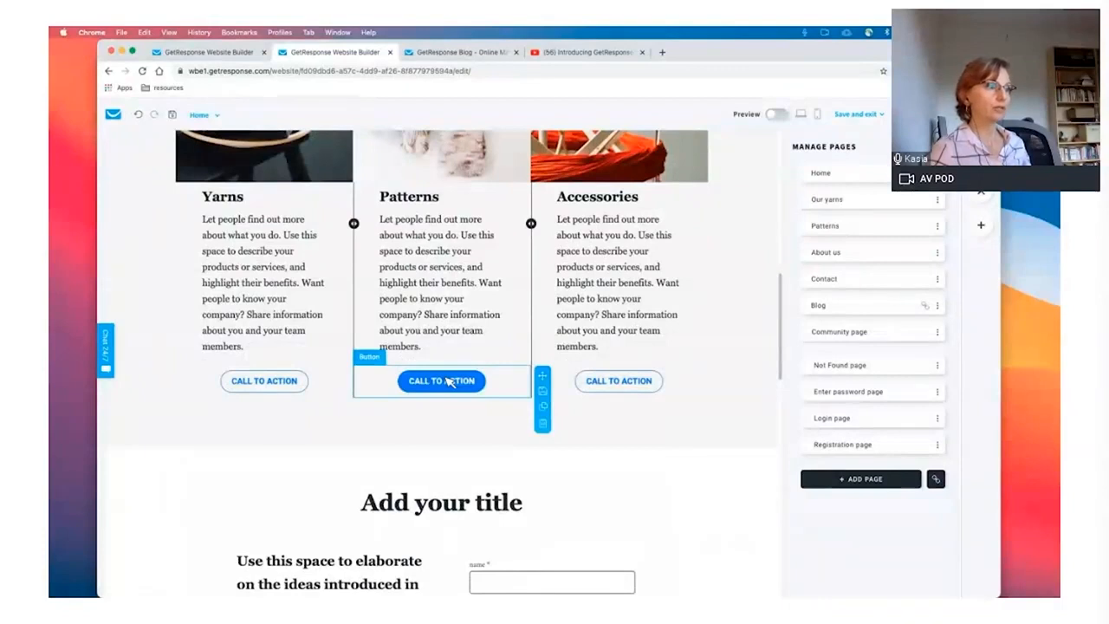
{"action": "left_click", "coordinate": [448, 382]}
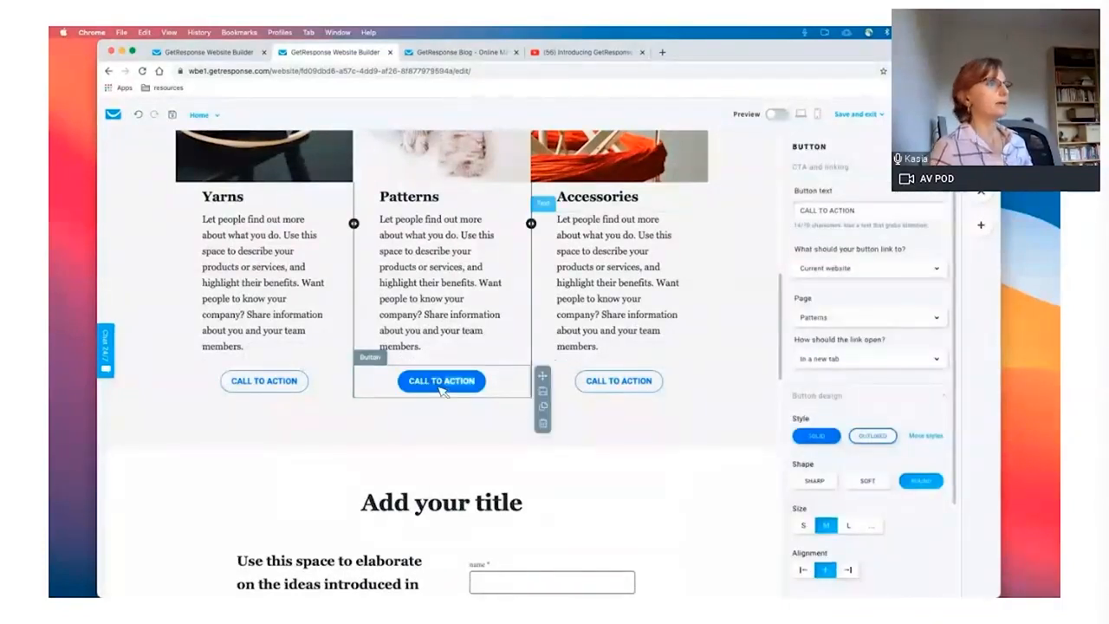
{"action": "double_click", "coordinate": [447, 387]}
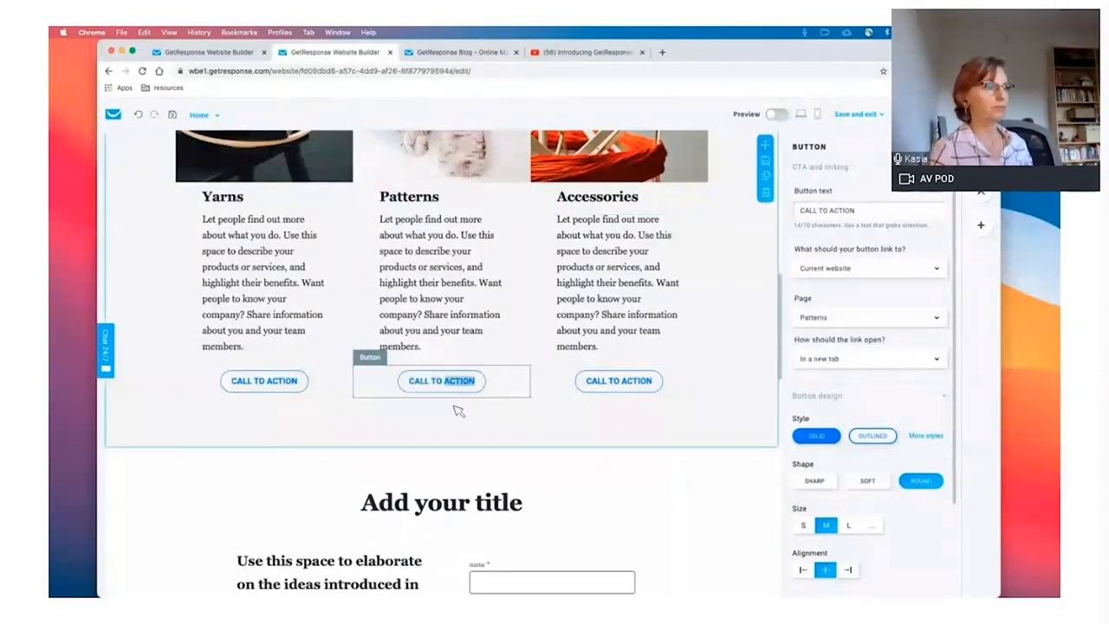
{"action": "left_click", "coordinate": [830, 268]}
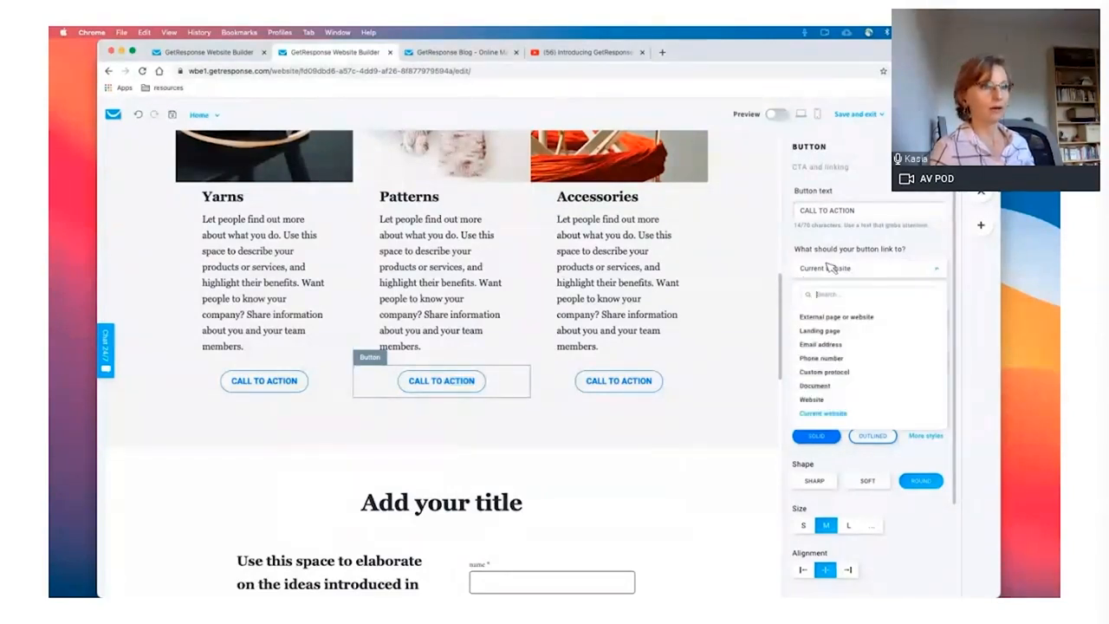
{"action": "left_click", "coordinate": [823, 414]}
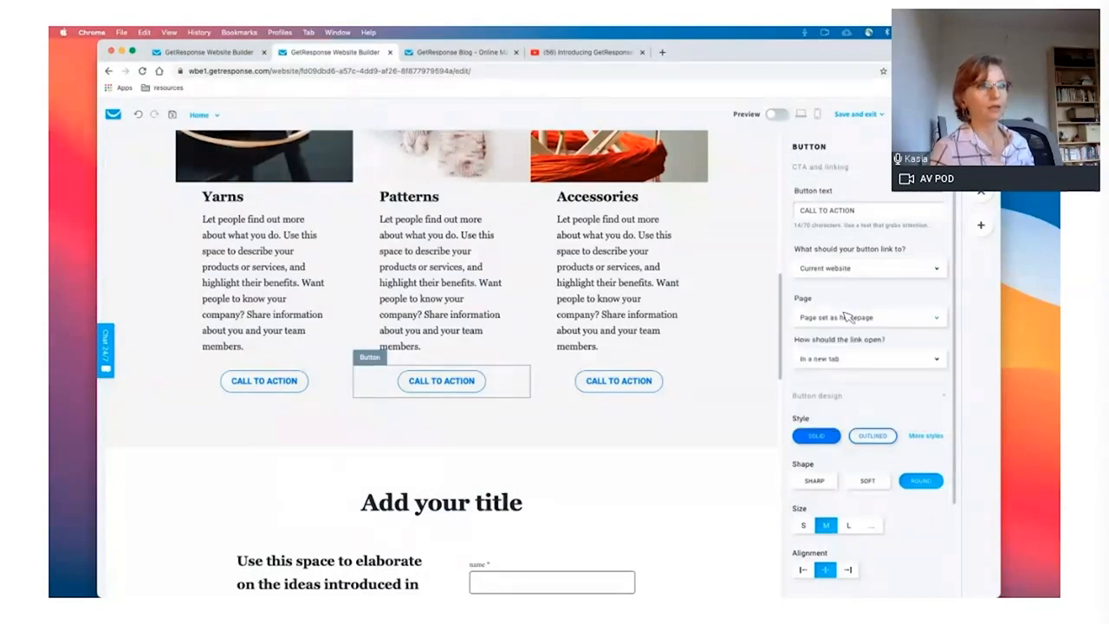
{"action": "left_click", "coordinate": [847, 317]}
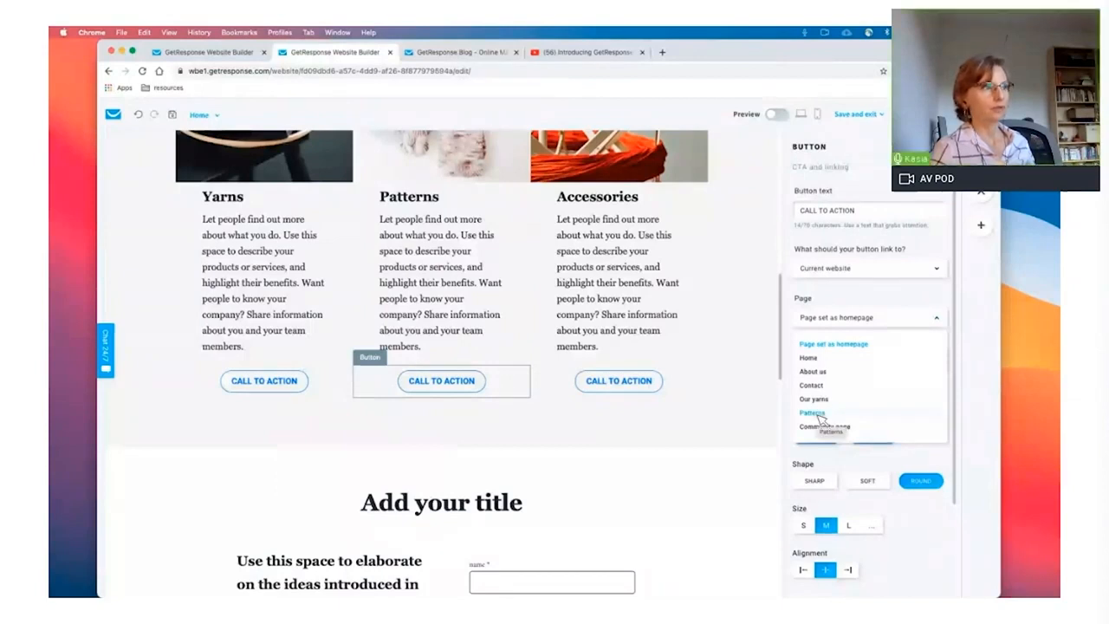
{"action": "left_click", "coordinate": [810, 413]}
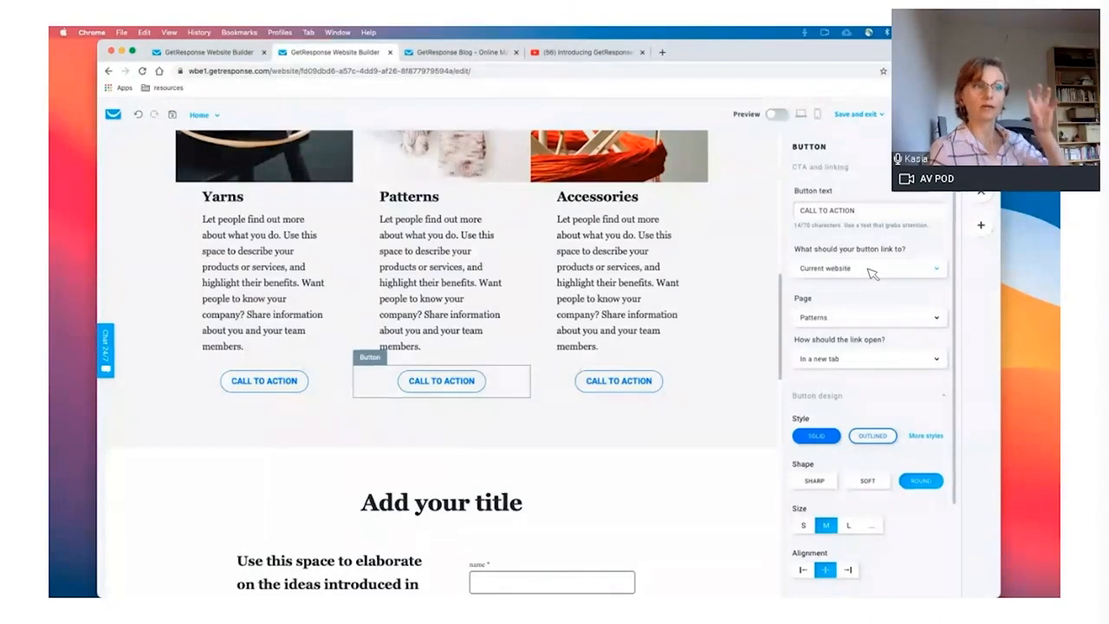
{"action": "left_click", "coordinate": [850, 362]}
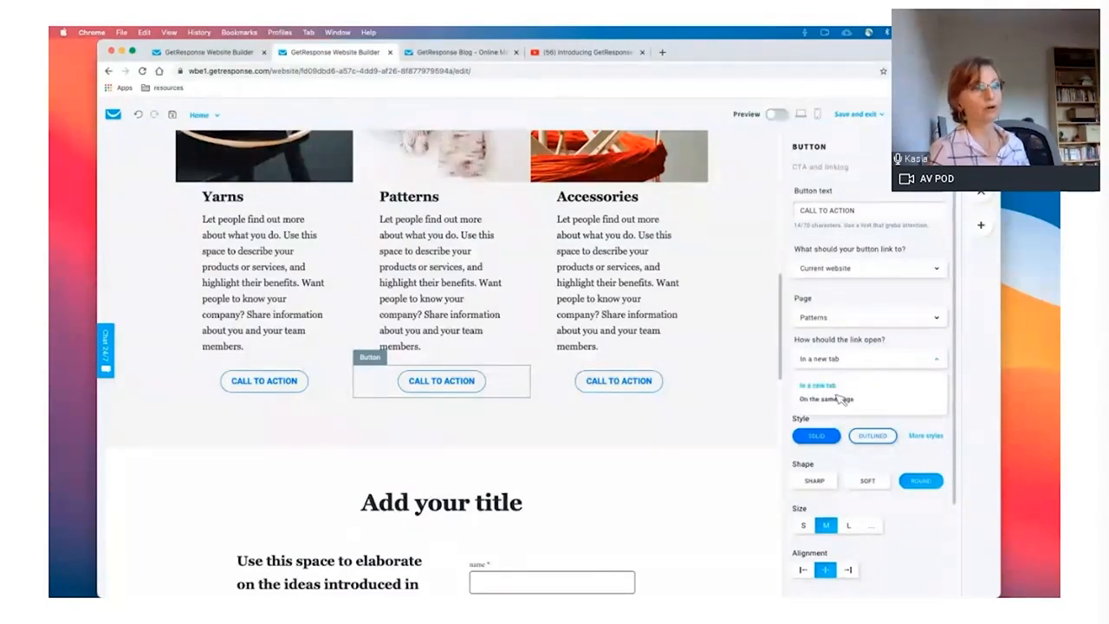
{"action": "left_click", "coordinate": [838, 399]}
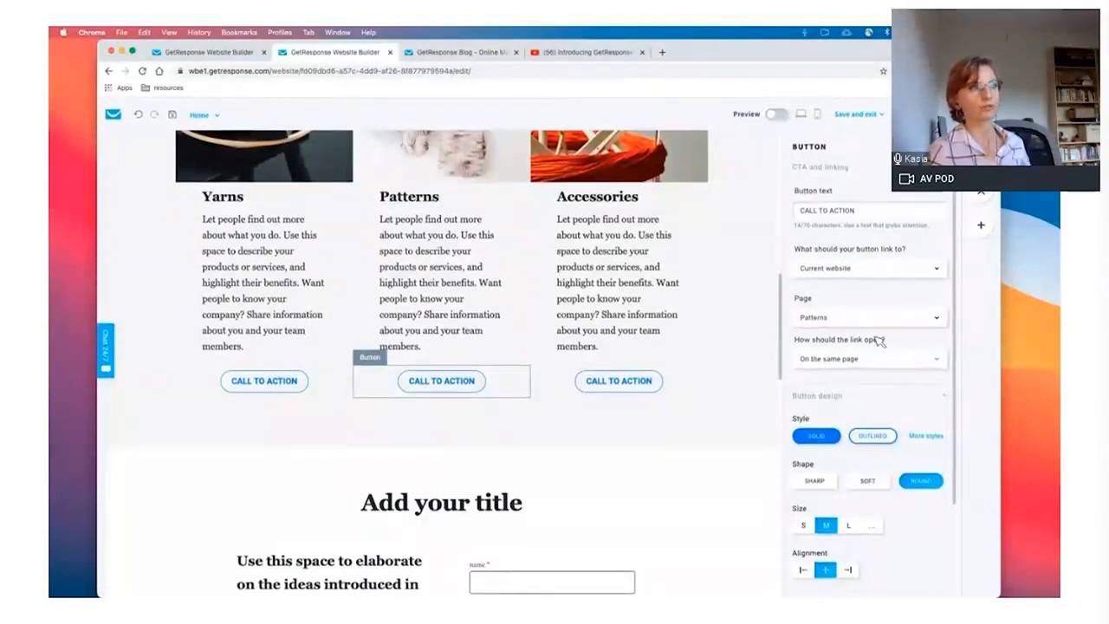
Change the text of the button in the Patterns column to "Our patterns"
{"action": "left_click", "coordinate": [860, 211]}
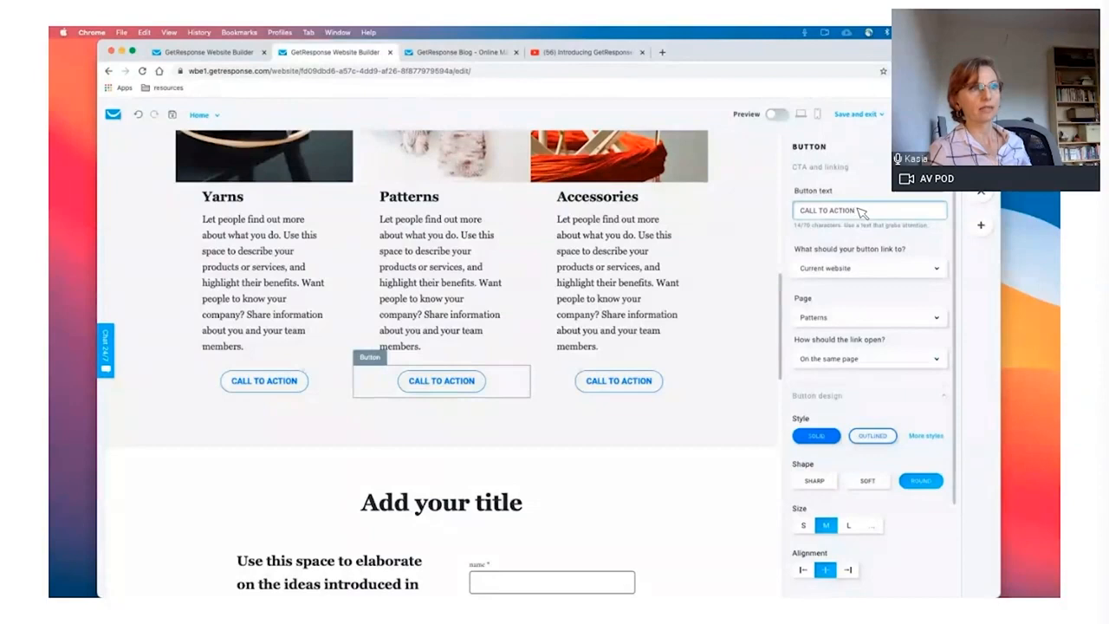
{"action": "double_click", "coordinate": [835, 211]}
{"action": "left_click_drag", "start_coordinate": [871, 211], "coordinate": [790, 212]}
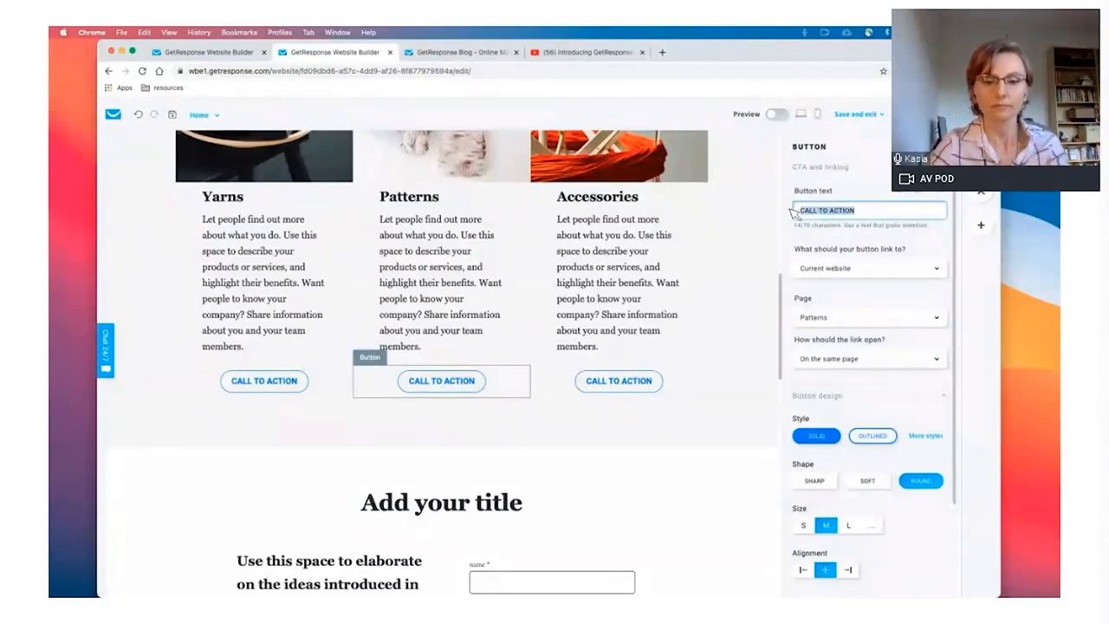
{"action": "type", "text": "Pir"}
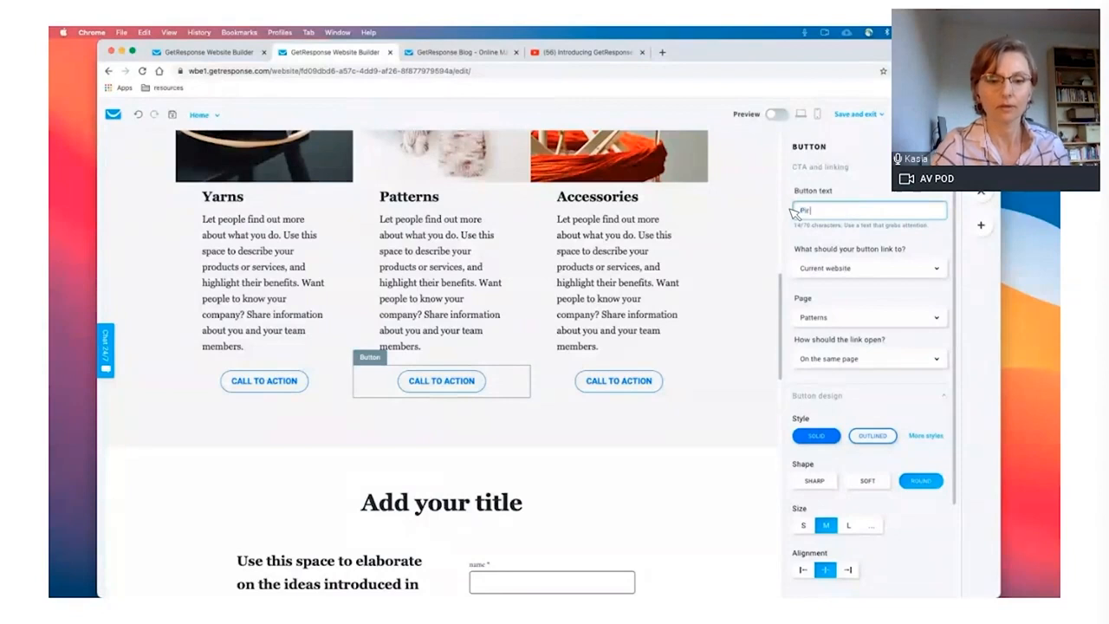
{"action": "type", "text": " pa"}
{"action": "key", "text": "BackSpace"}
{"action": "key", "text": "BackSpace"}
{"action": "key", "text": "BackSpace"}
{"action": "key", "text": "BackSpace"}
{"action": "key", "text": "BackSpace"}
{"action": "key", "text": "BackSpace"}
{"action": "key", "text": "BackSpace"}
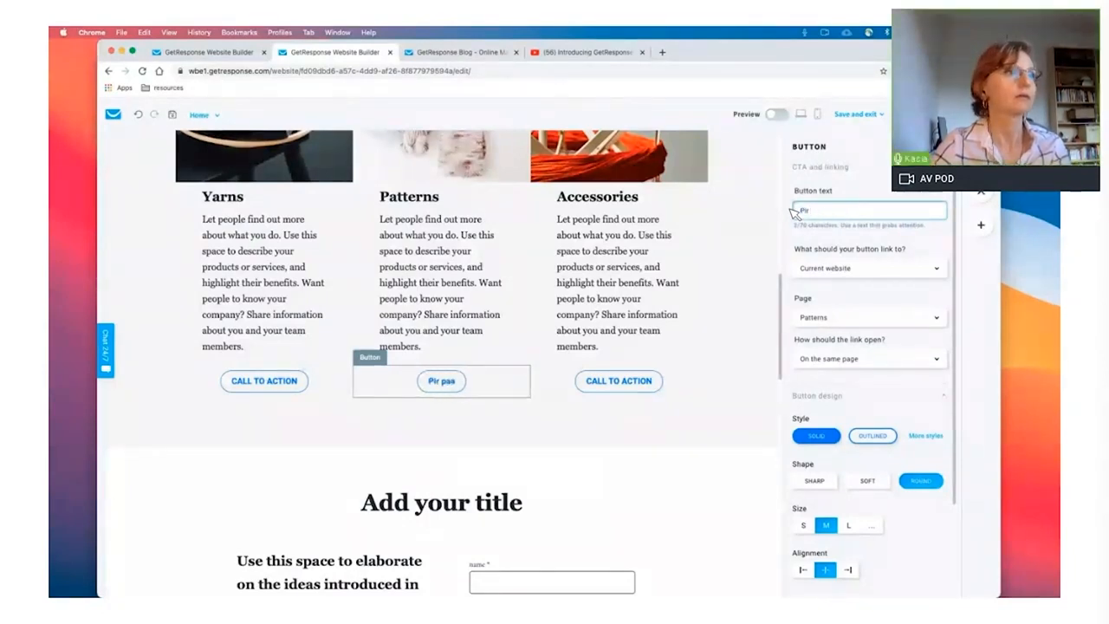
{"action": "type", "text": "Our patterns"}
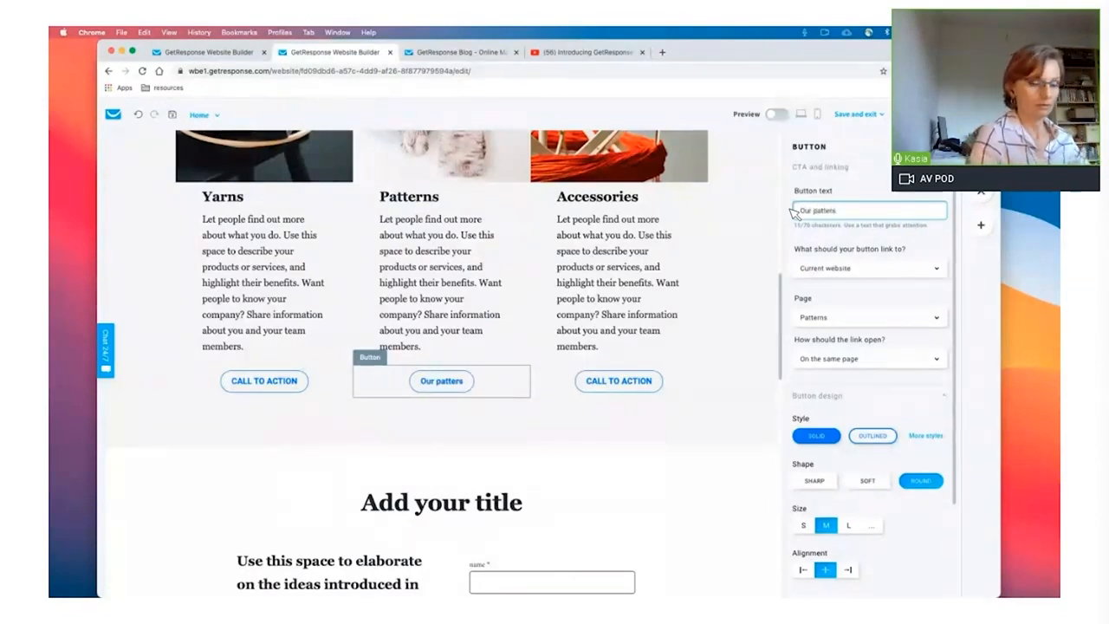
{"action": "type", "text": "ns"}
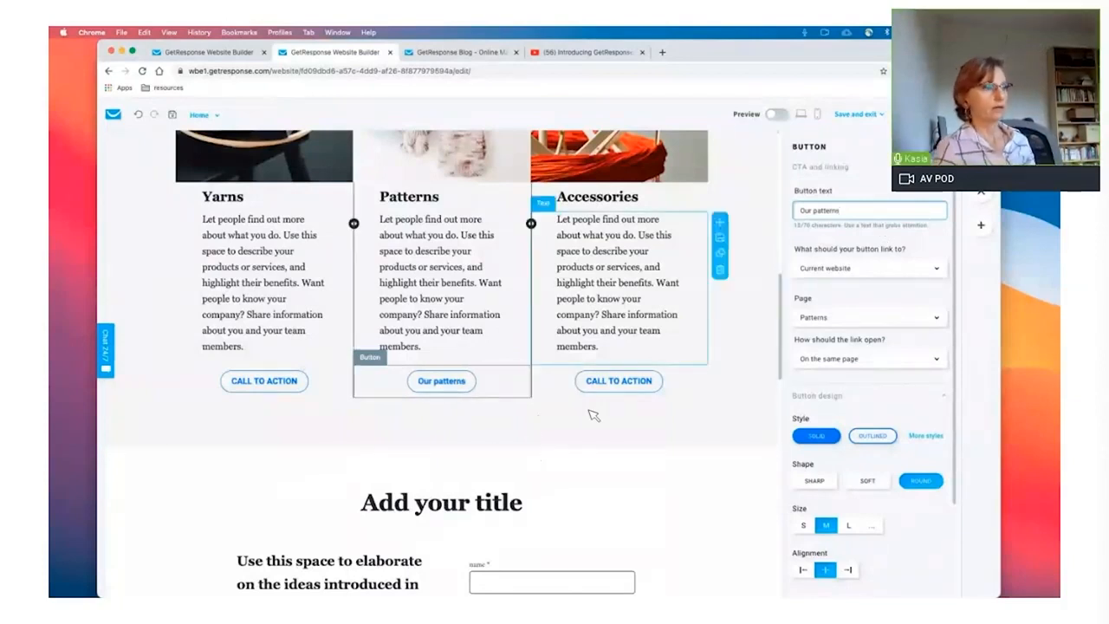
{"action": "scroll", "coordinate": [594, 415], "scroll_direction": "down", "scroll_amount": 1}
{"action": "scroll", "coordinate": [593, 415], "scroll_direction": "down", "scroll_amount": 3}
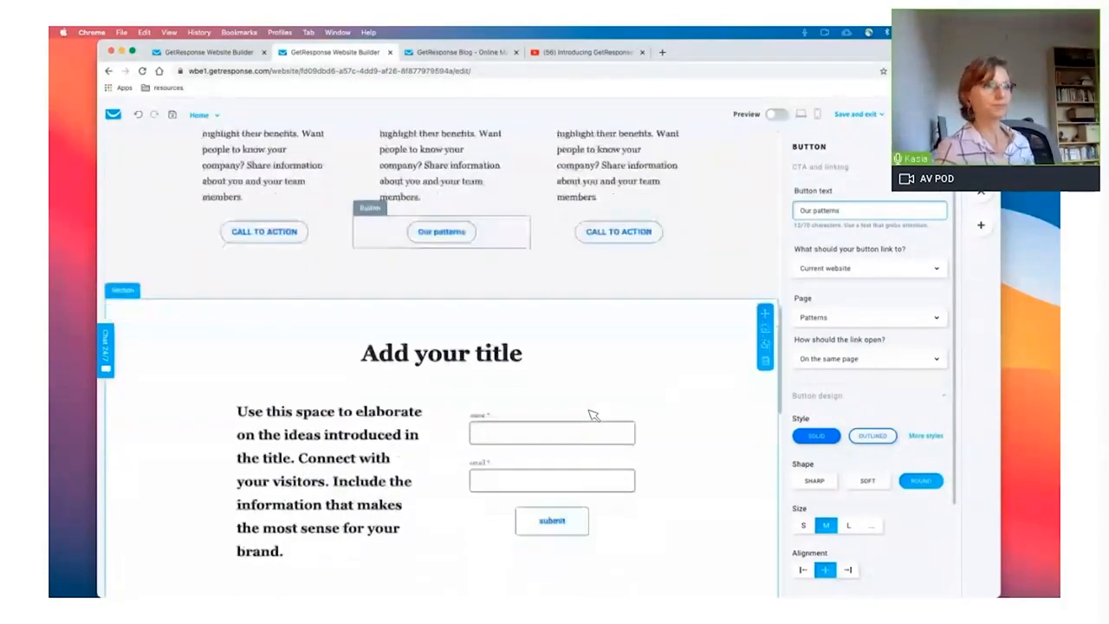
Switch to the Get started note, mark "Help people navigate your site" as done, and return to the Home page in the website editor
{"action": "key", "text": "ctrl+Up"}
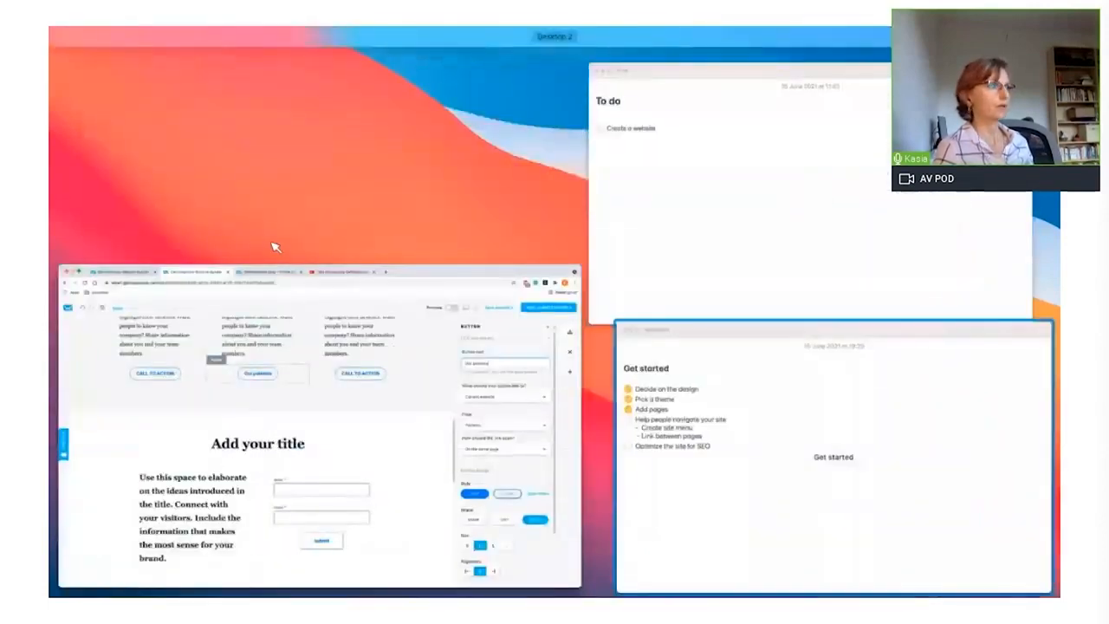
{"action": "left_click", "coordinate": [833, 433]}
{"action": "left_click", "coordinate": [244, 249]}
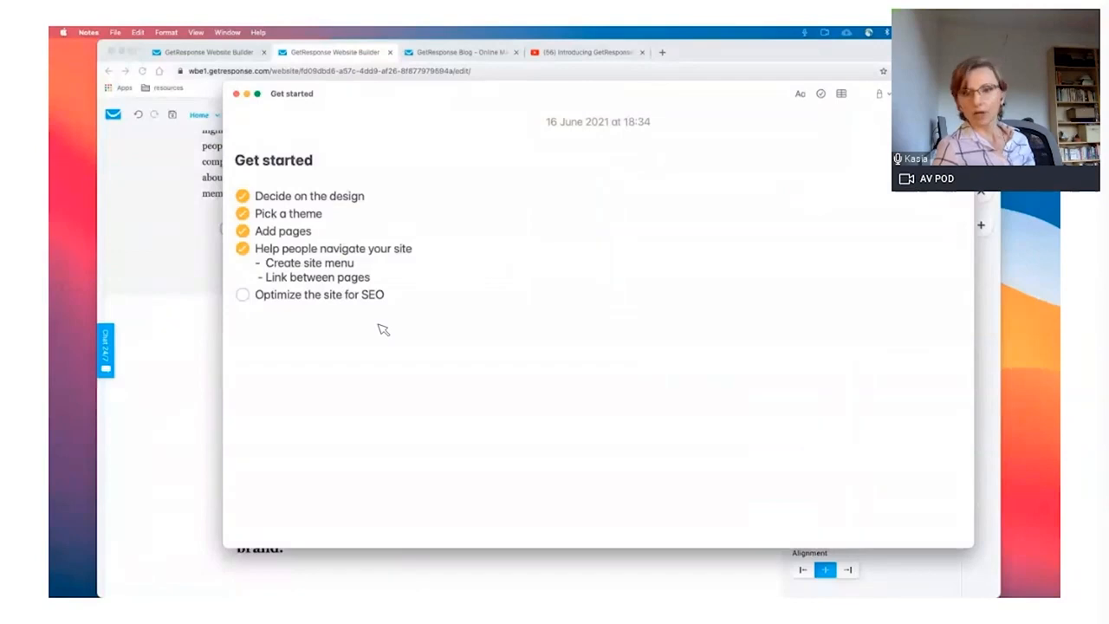
{"action": "left_click", "coordinate": [176, 432]}
{"action": "scroll", "coordinate": [176, 432], "scroll_direction": "down", "scroll_amount": 10}
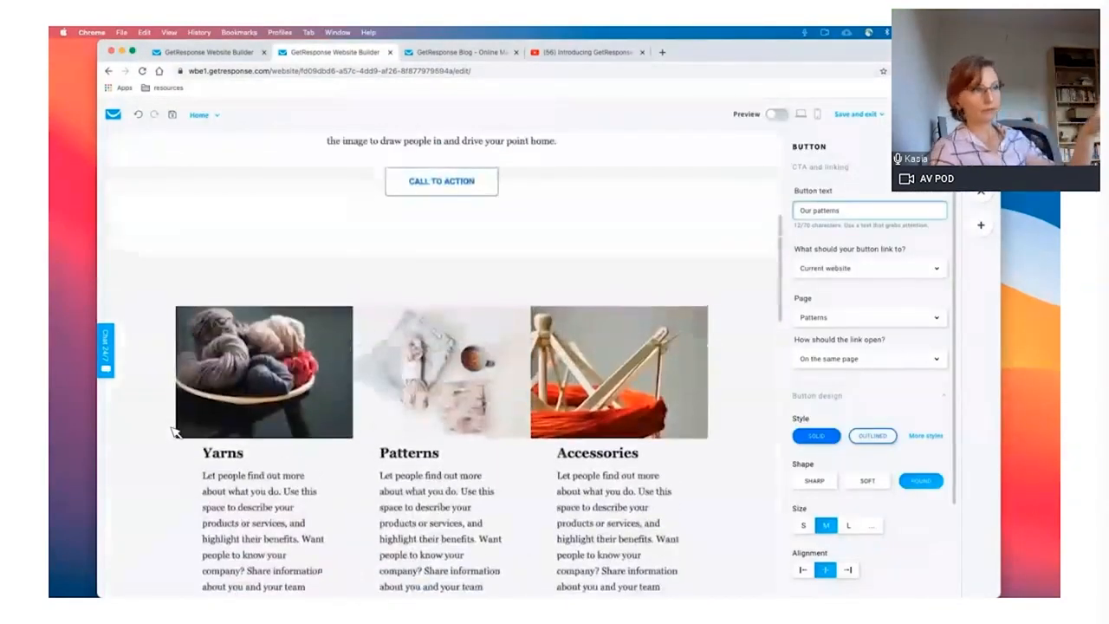
{"action": "scroll", "coordinate": [176, 433], "scroll_direction": "up", "scroll_amount": 5}
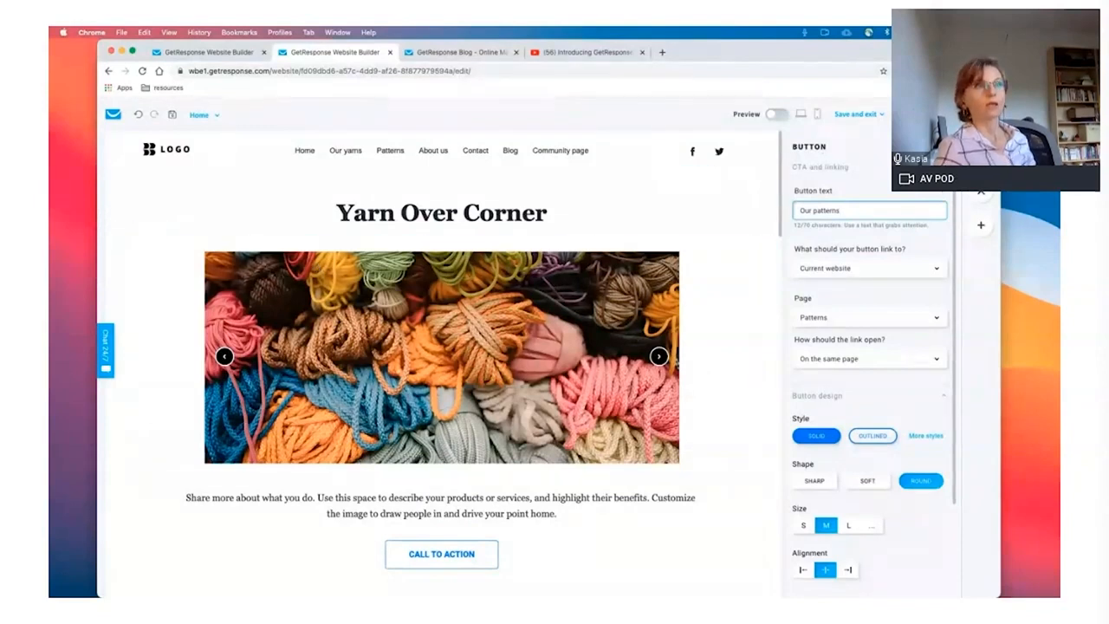
Set the page title in the Home page's SEO settings to "Home"
{"action": "left_click", "coordinate": [980, 157]}
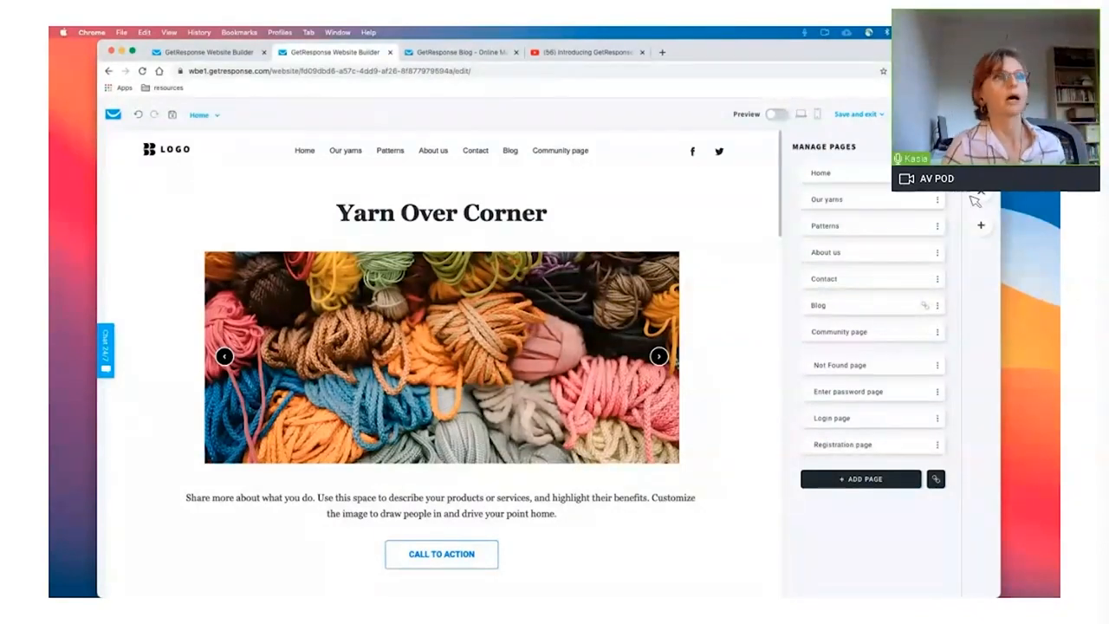
{"action": "left_click", "coordinate": [937, 173]}
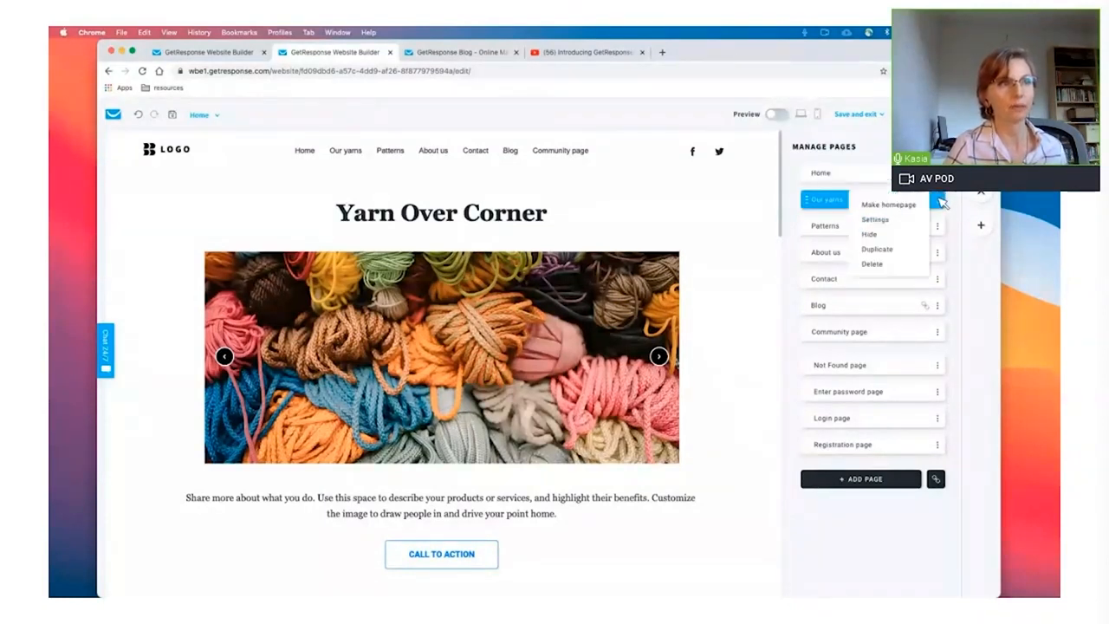
{"action": "mouse_move", "coordinate": [937, 173]}
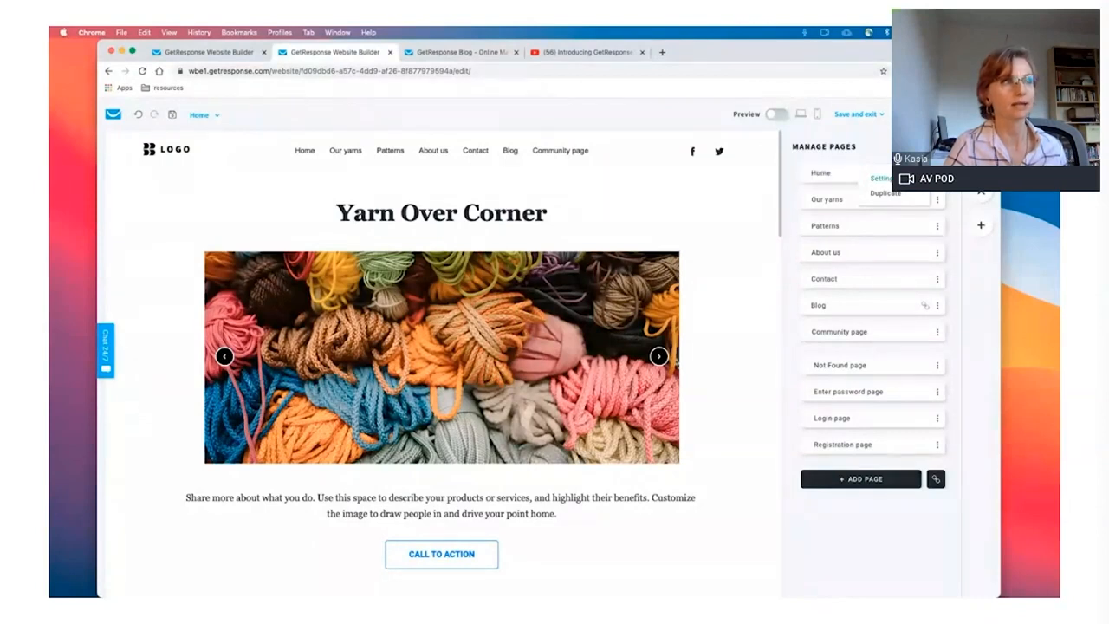
{"action": "left_click", "coordinate": [880, 178]}
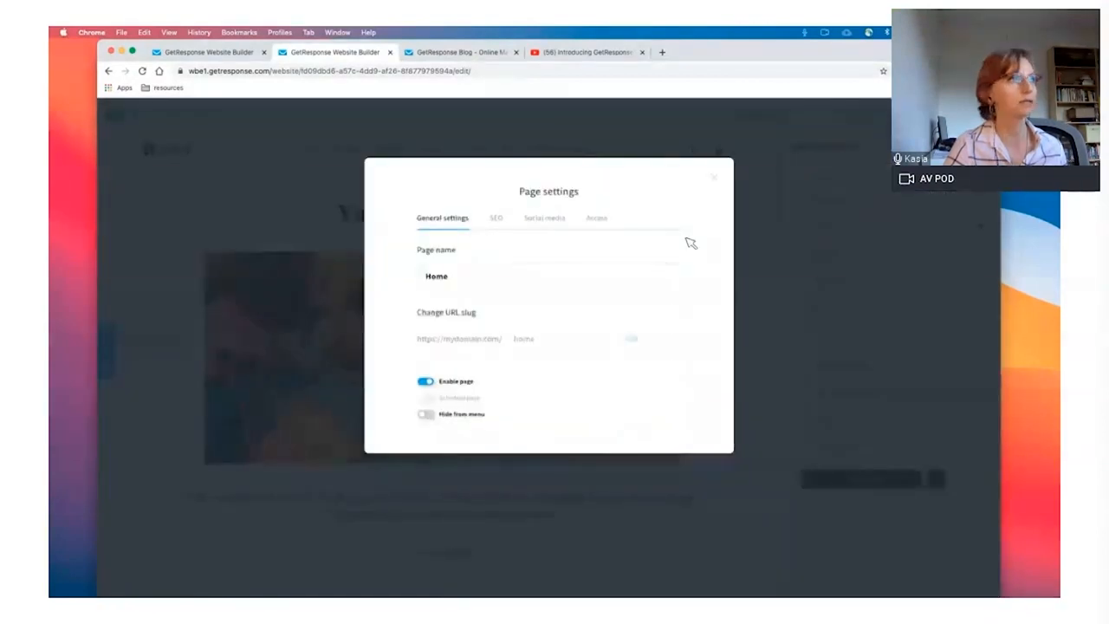
{"action": "left_click", "coordinate": [496, 218]}
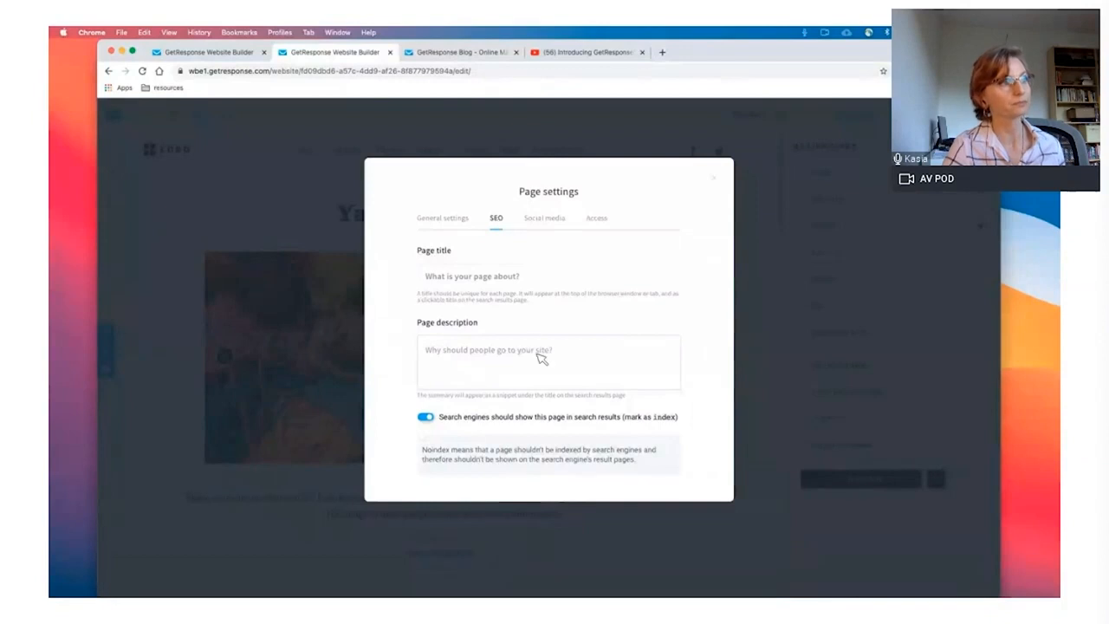
{"action": "left_click", "coordinate": [526, 278]}
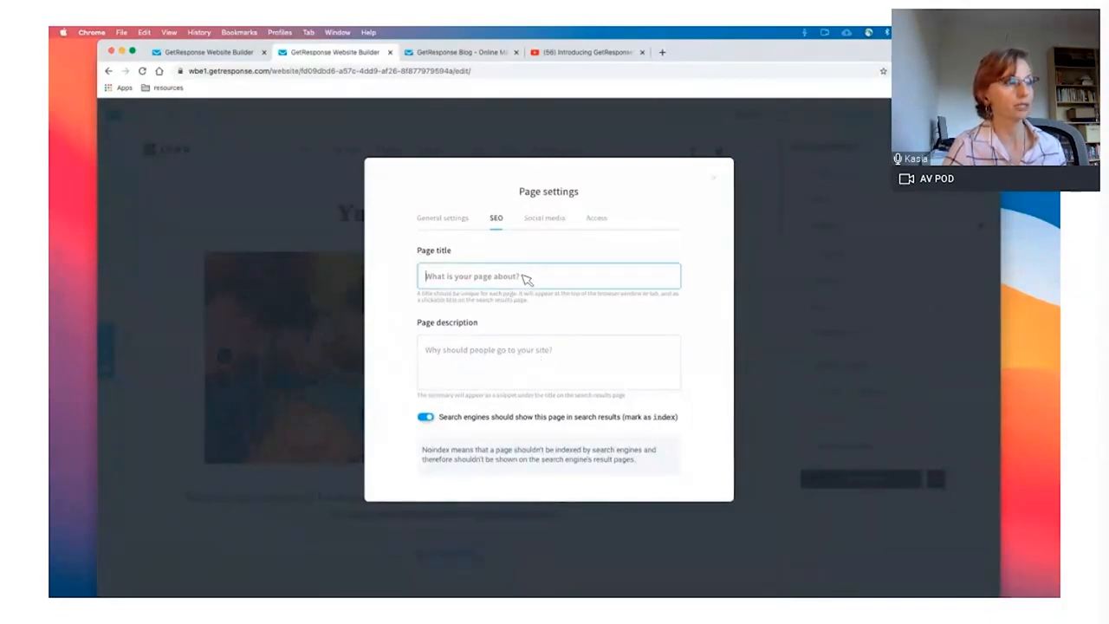
{"action": "type", "text": "Ho"}
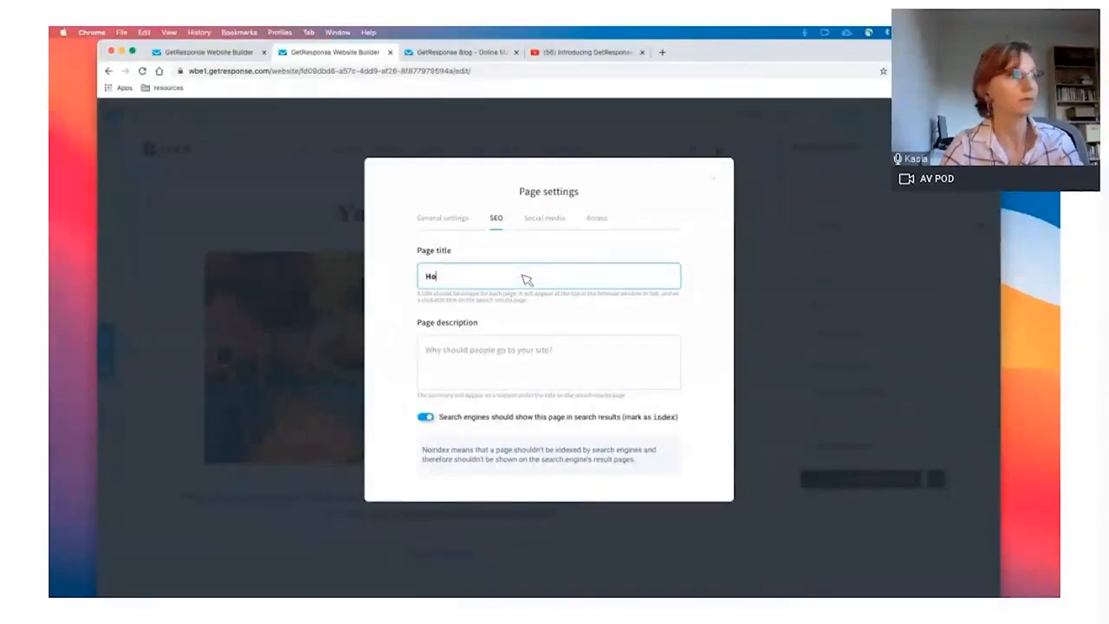
{"action": "type", "text": "mw"}
{"action": "type", "text": "e"}
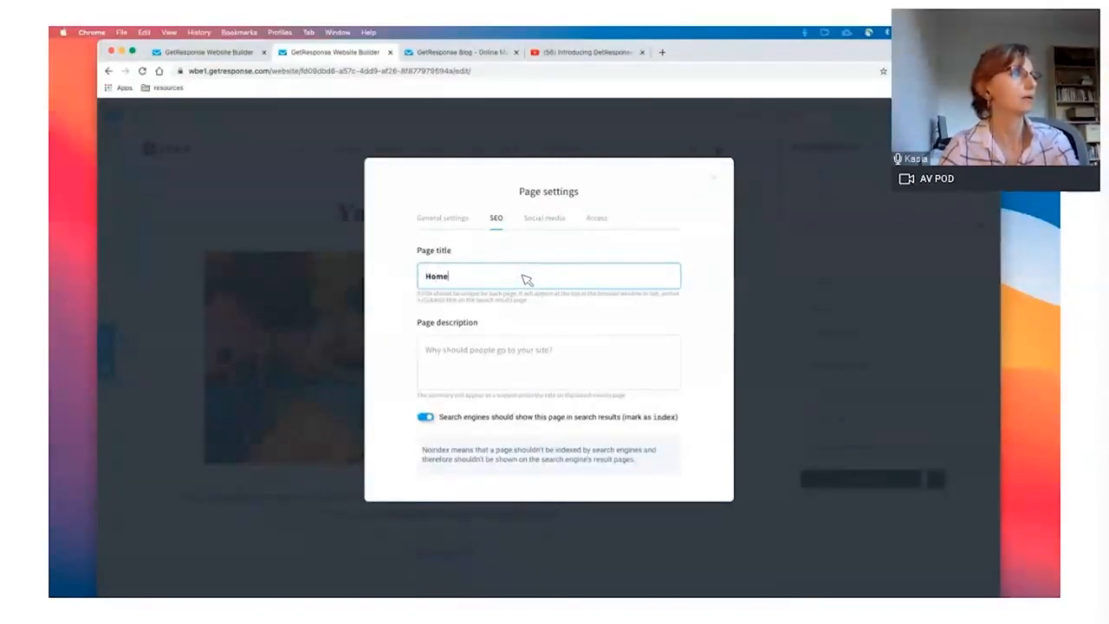
Compare the Home page's general settings with its SEO title and description fields, and close the page settings
{"action": "left_click", "coordinate": [543, 361]}
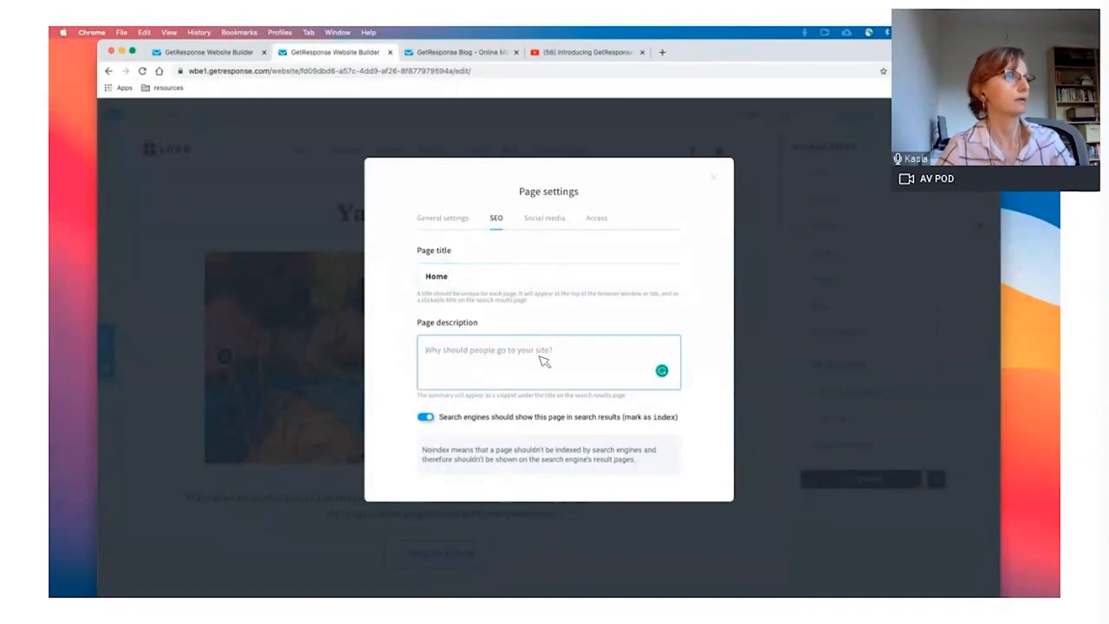
{"action": "left_click", "coordinate": [462, 219]}
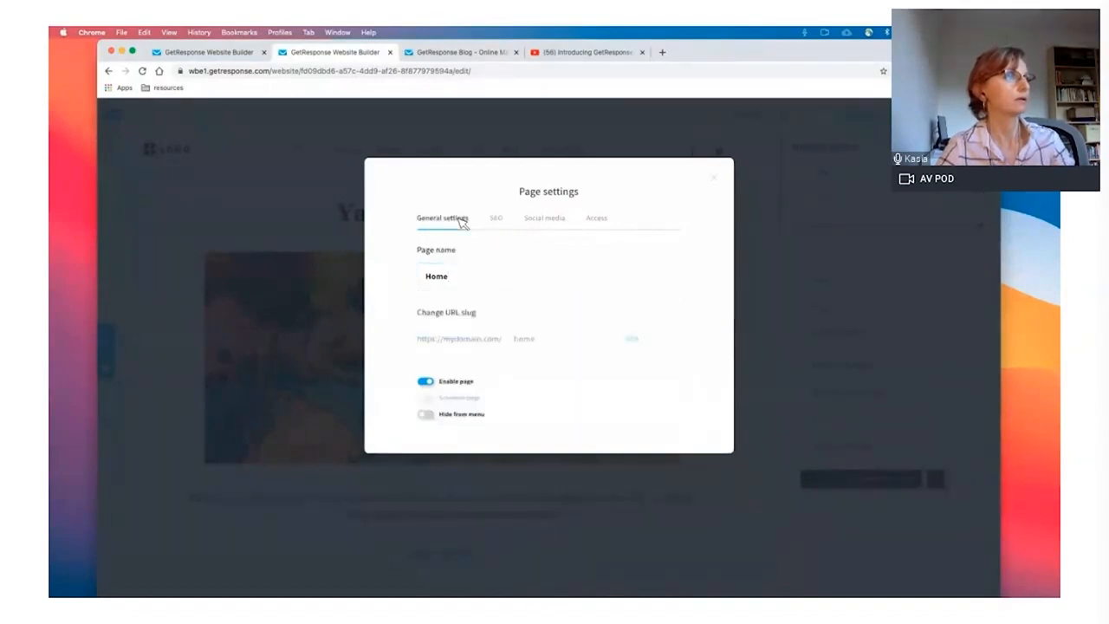
{"action": "double_click", "coordinate": [451, 277]}
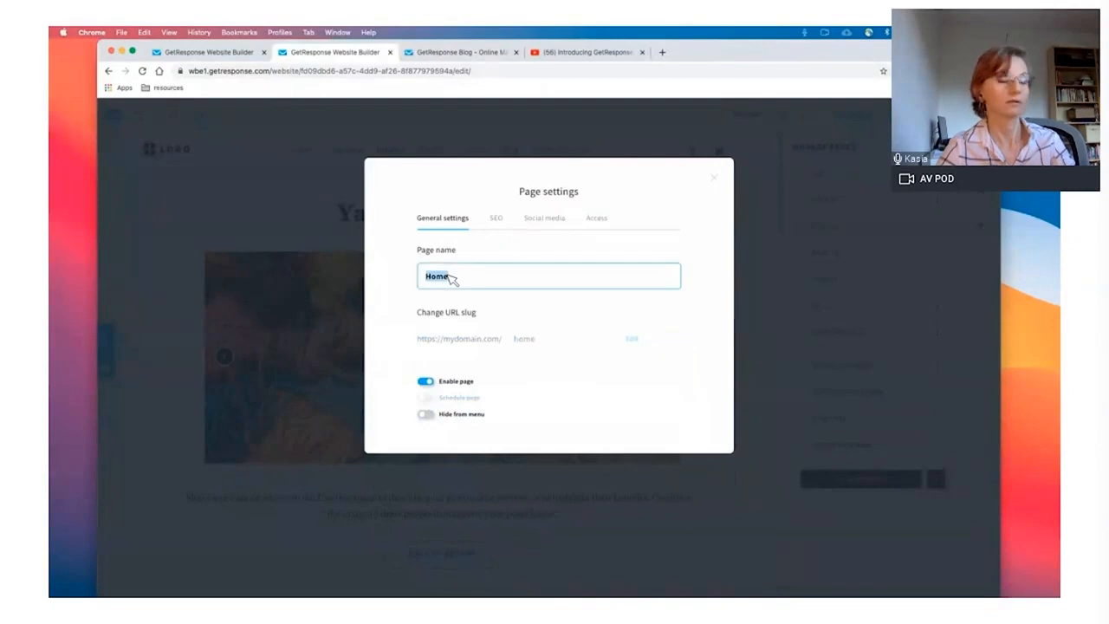
{"action": "left_click", "coordinate": [496, 219]}
{"action": "left_click", "coordinate": [467, 348]}
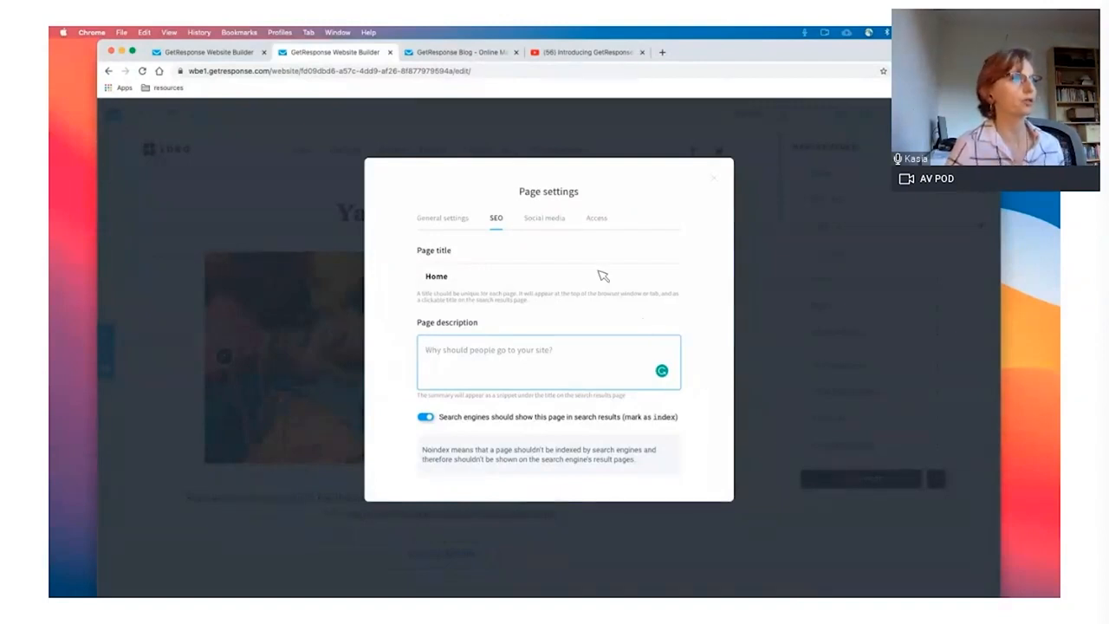
{"action": "left_click", "coordinate": [458, 223]}
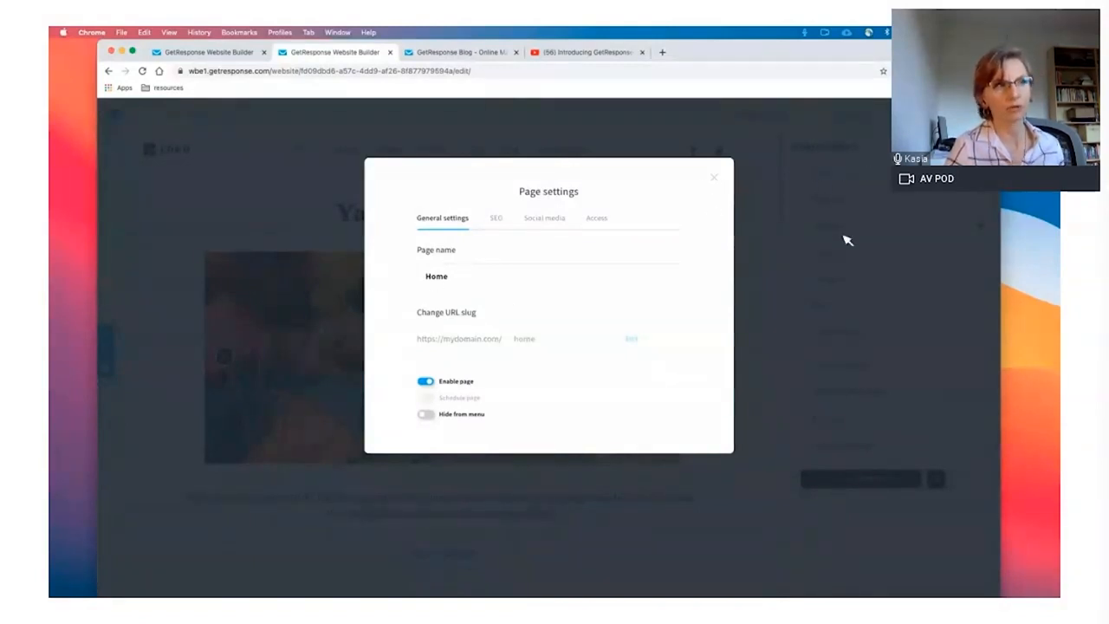
{"action": "left_click", "coordinate": [493, 220]}
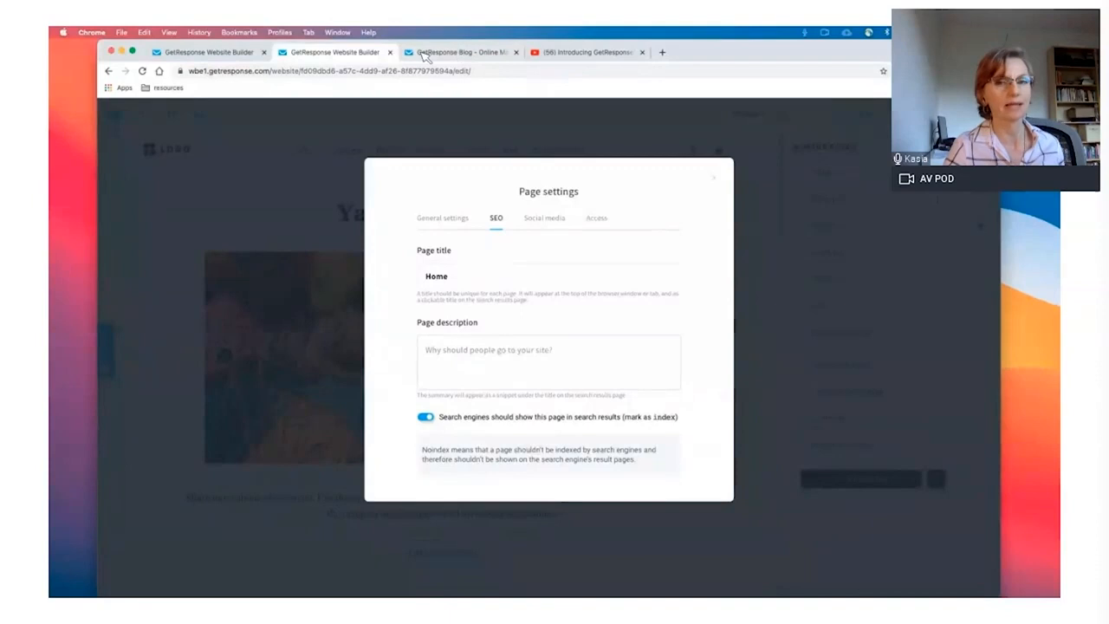
{"action": "left_click", "coordinate": [450, 220]}
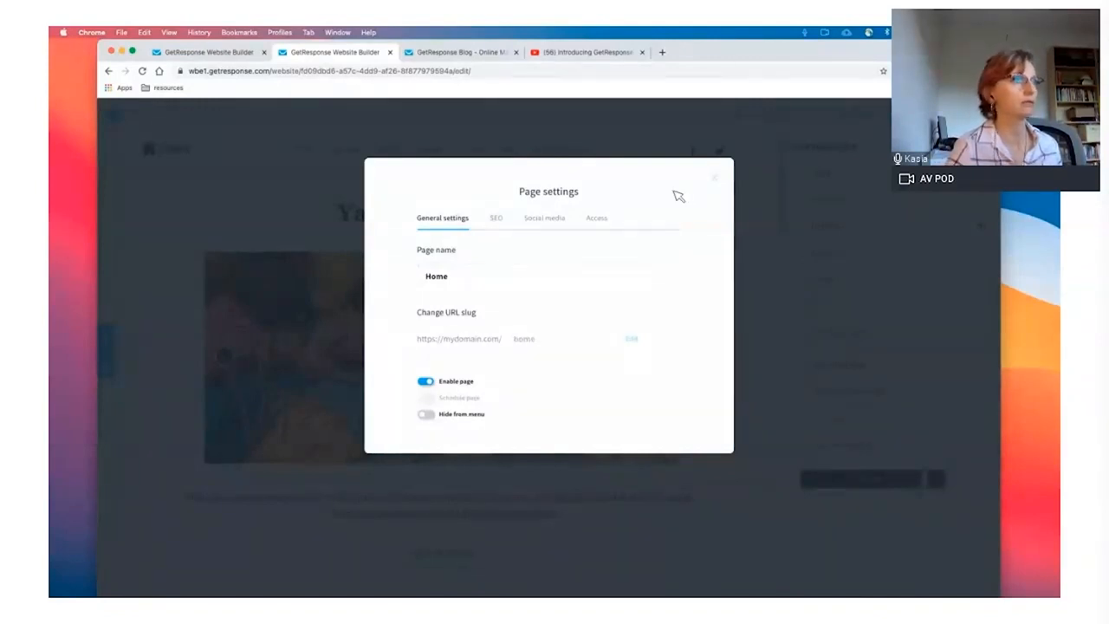
{"action": "left_click", "coordinate": [717, 181]}
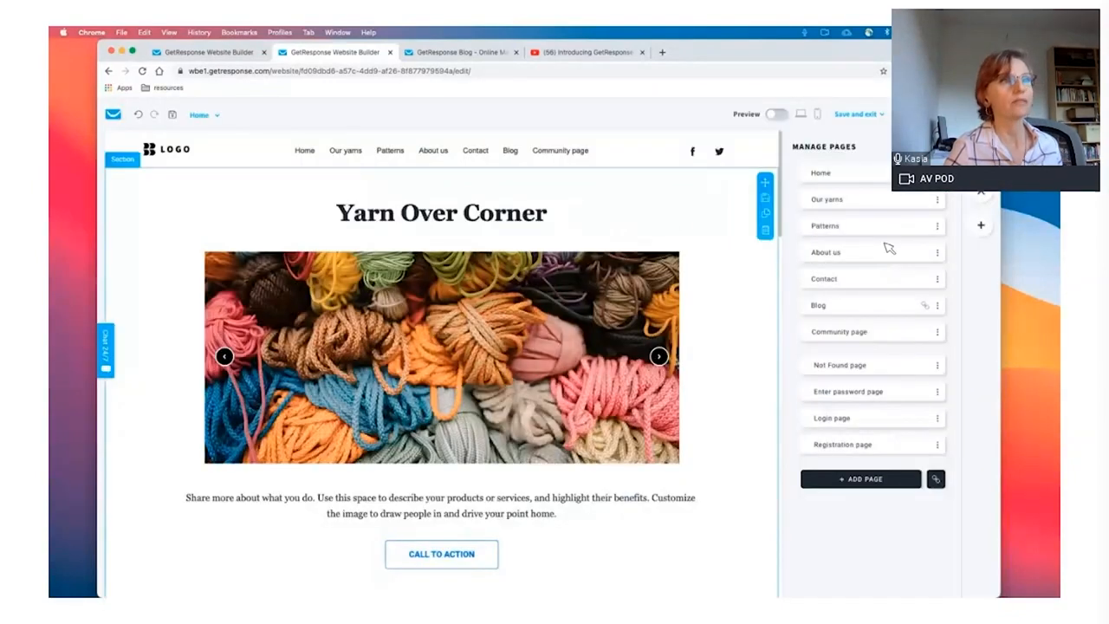
Set the page title in the Our yarns page's SEO settings to "Our yarns"
{"action": "left_click", "coordinate": [936, 200]}
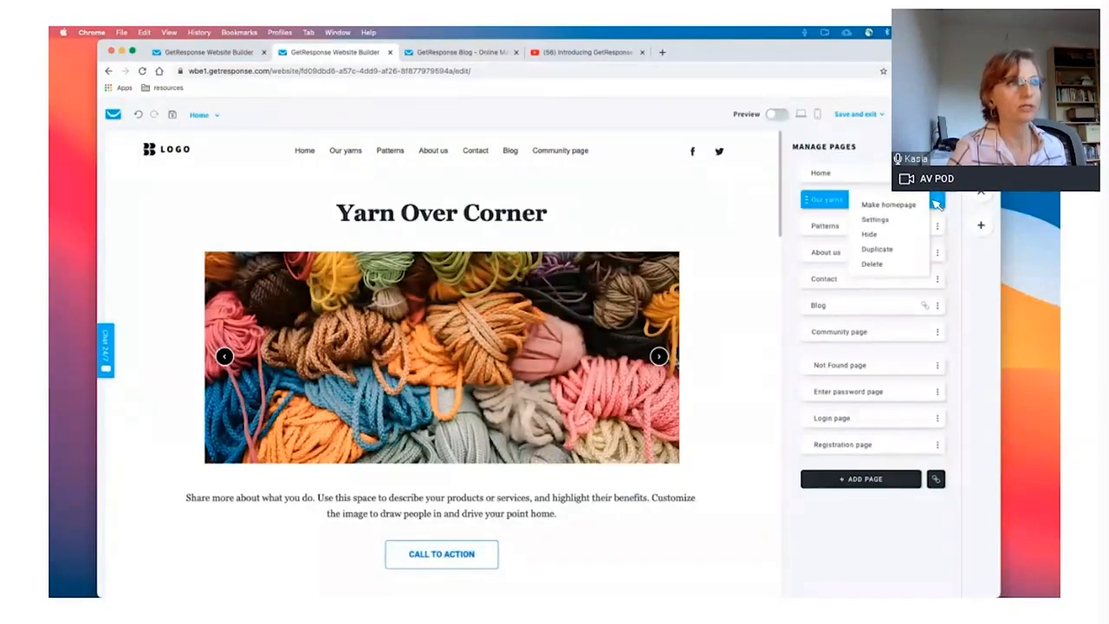
{"action": "left_click", "coordinate": [894, 222]}
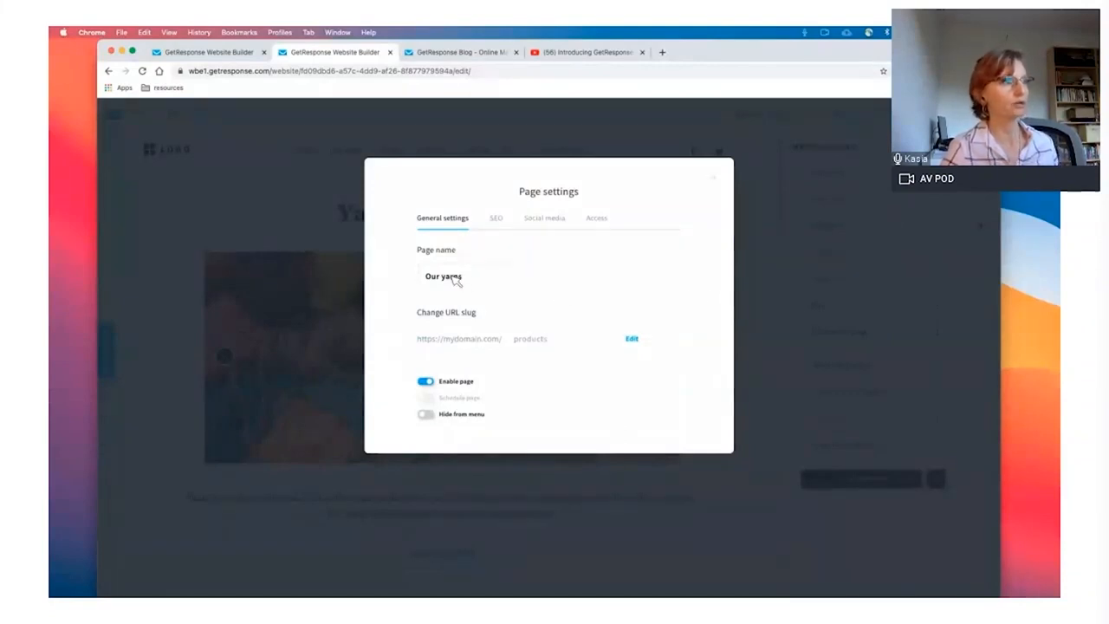
{"action": "left_click", "coordinate": [496, 218]}
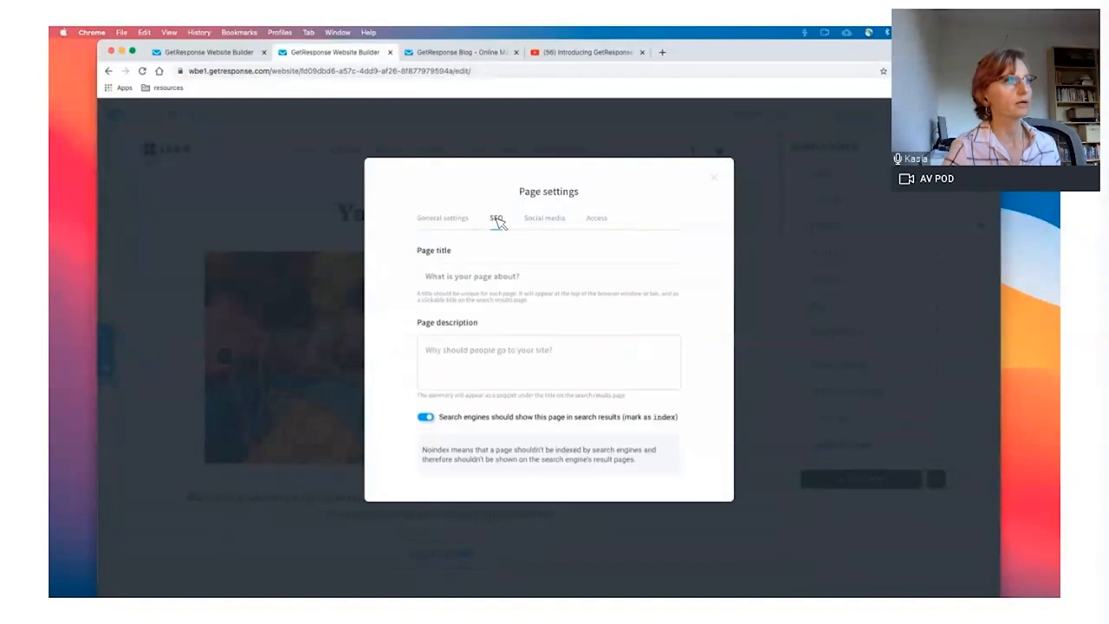
{"action": "left_click", "coordinate": [465, 278]}
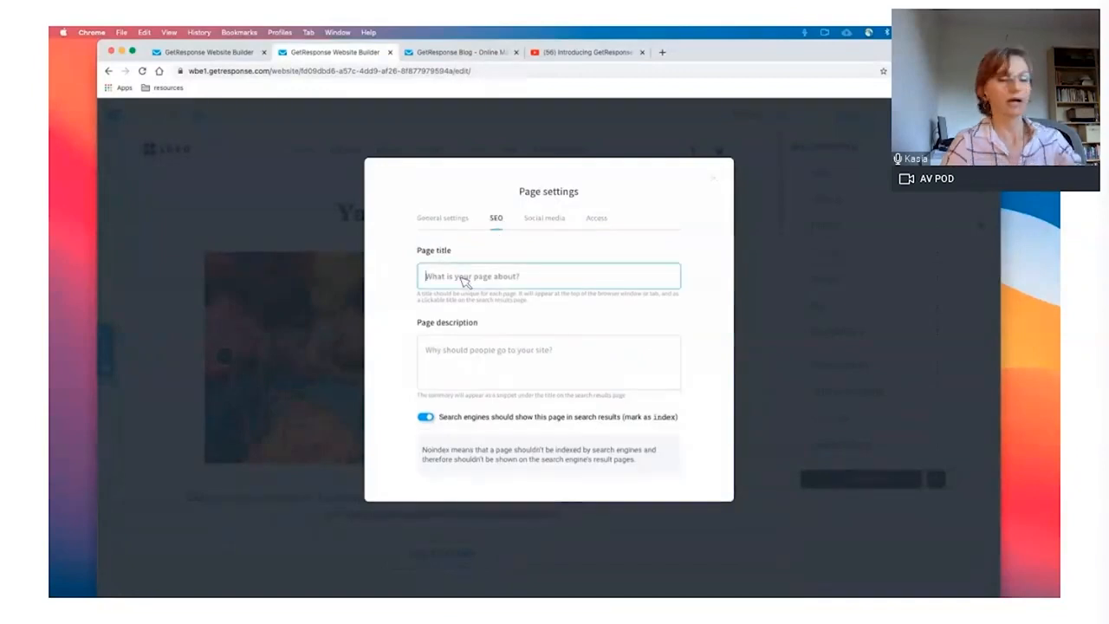
{"action": "type", "text": "Our yarns"}
{"action": "left_click", "coordinate": [482, 359]}
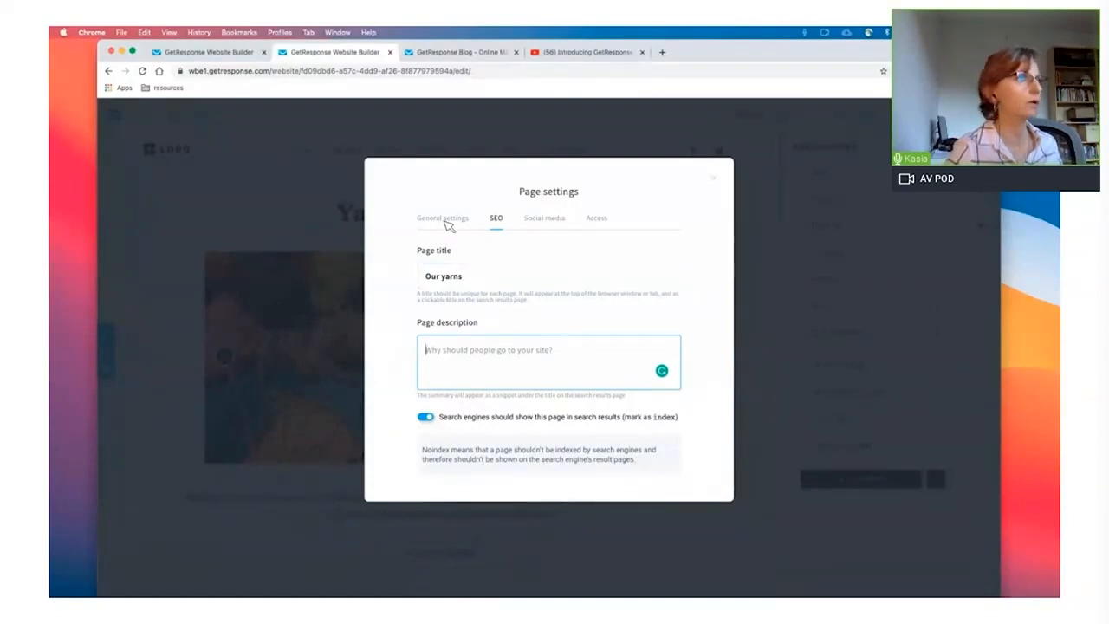
Change the Our yarns page's URL slug to "our-yarns" and close the page settings
{"action": "left_click", "coordinate": [449, 224]}
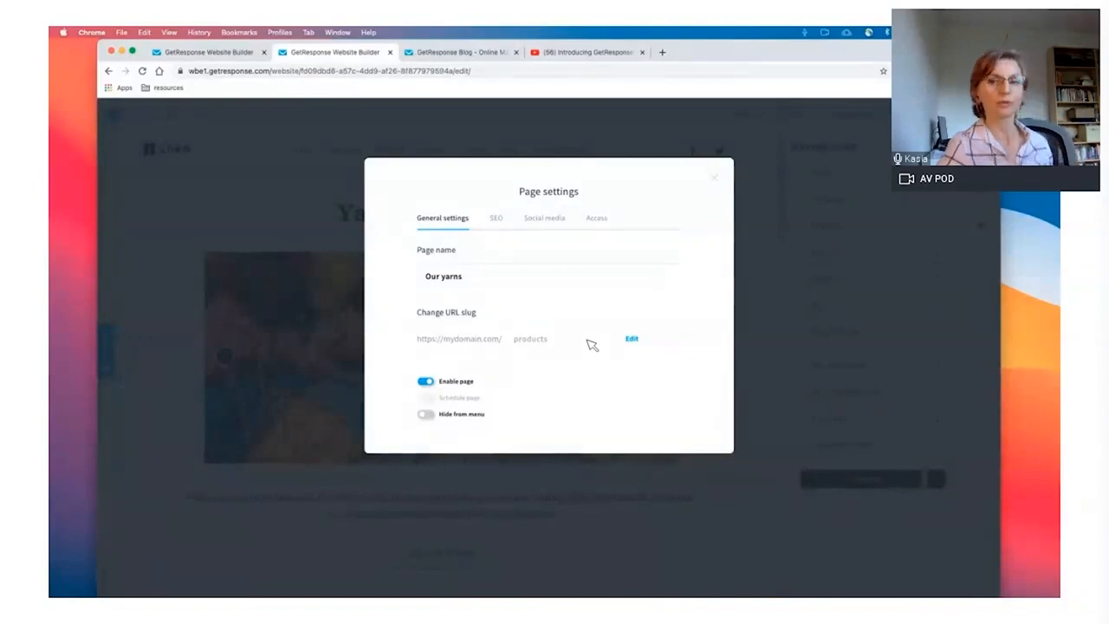
{"action": "left_click", "coordinate": [633, 339]}
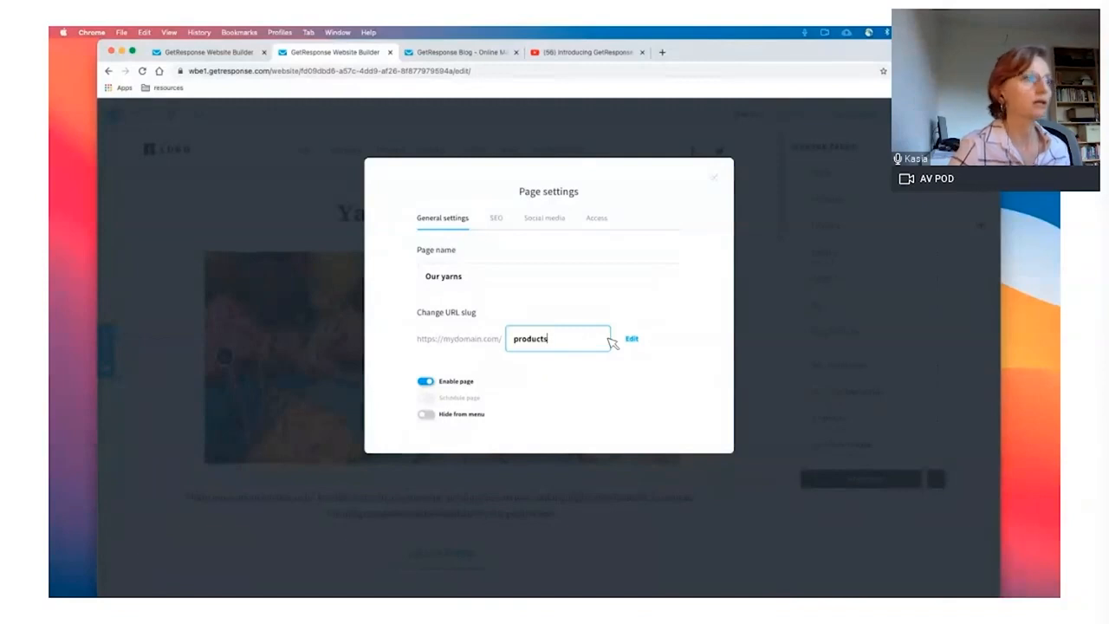
{"action": "key", "text": "BackSpace"}
{"action": "key", "text": "BackSpace"}
{"action": "key", "text": "BackSpace"}
{"action": "key", "text": "BackSpace"}
{"action": "key", "text": "BackSpace"}
{"action": "key", "text": "BackSpace"}
{"action": "key", "text": "BackSpace"}
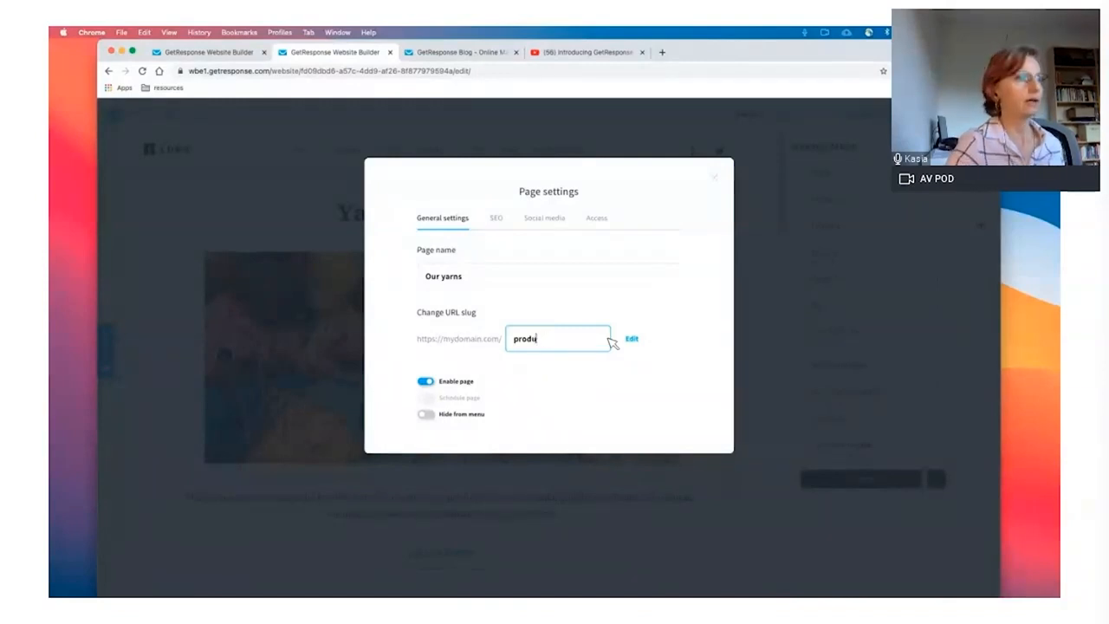
{"action": "type", "text": "our-yarns"}
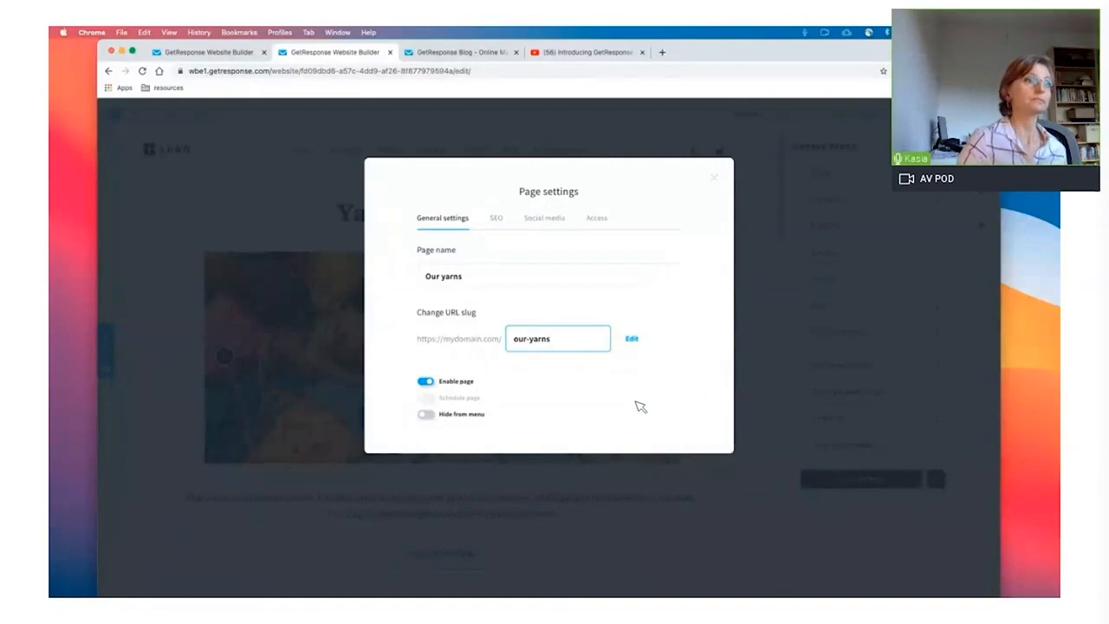
{"action": "left_click", "coordinate": [718, 370]}
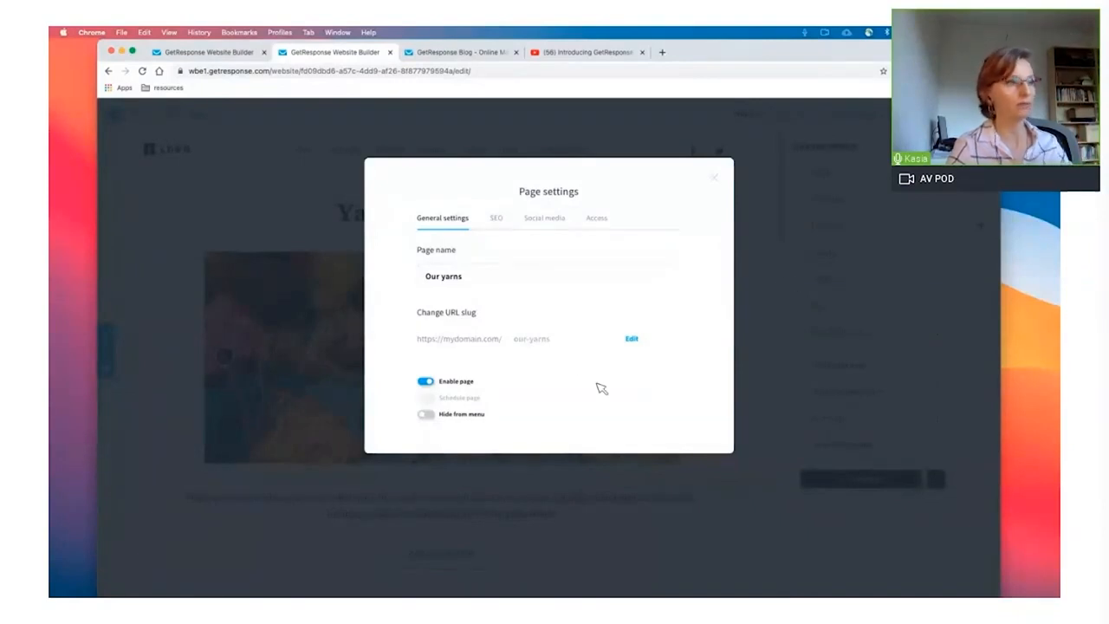
{"action": "left_click", "coordinate": [715, 182]}
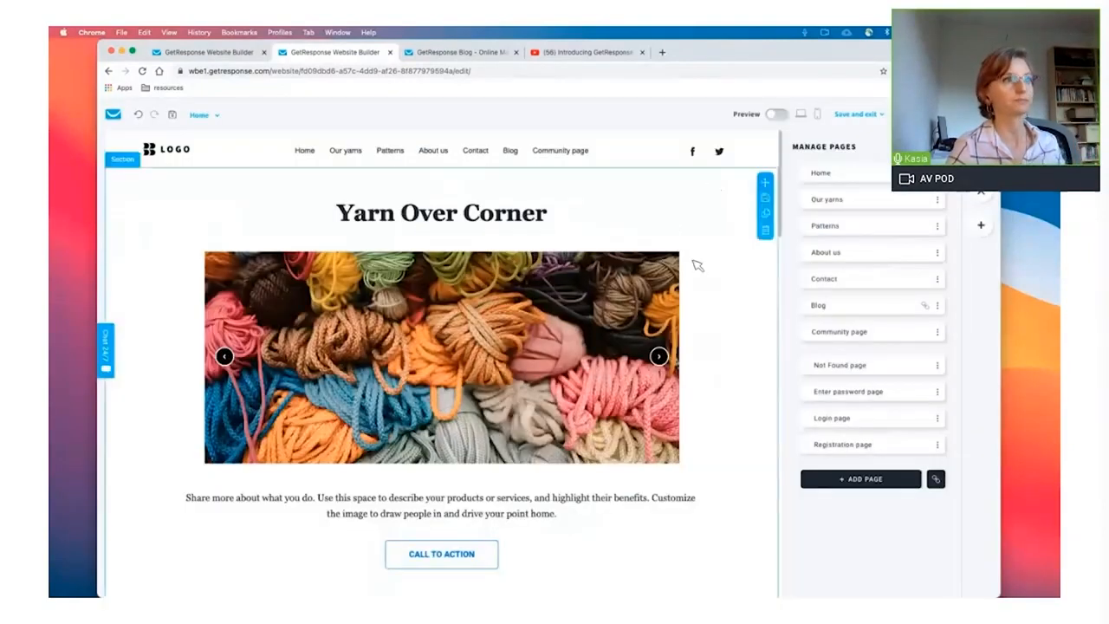
Switch to the Get started note to read its Connect with people tasks, and return to the Home page in the website editor
{"action": "left_click", "coordinate": [936, 201]}
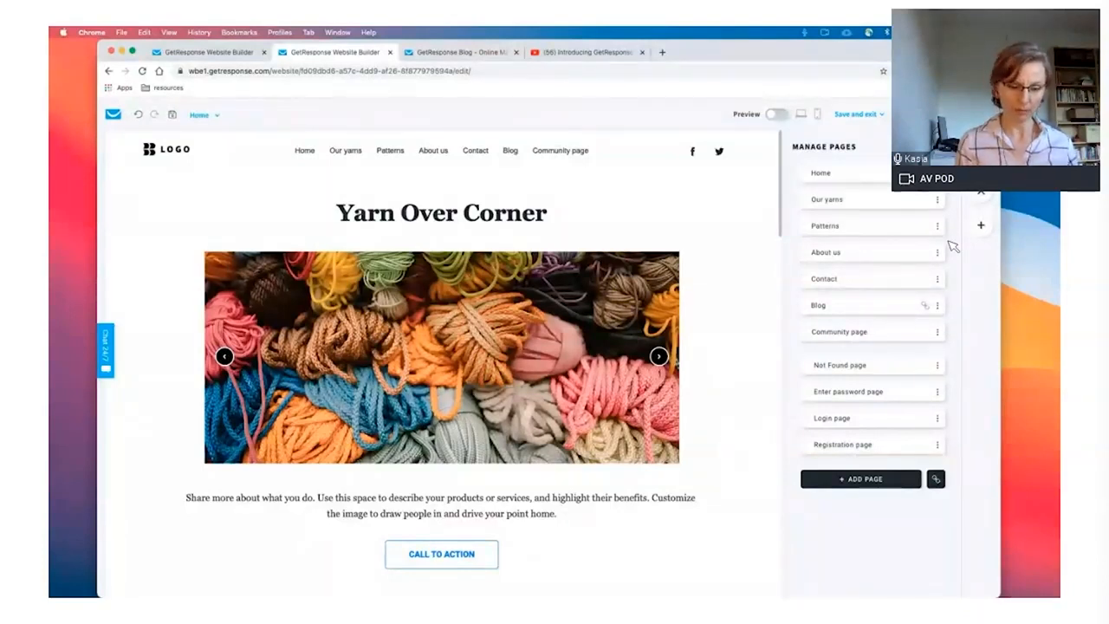
{"action": "key", "text": "super+Tab"}
{"action": "scroll", "coordinate": [362, 423], "scroll_direction": "down", "scroll_amount": 1}
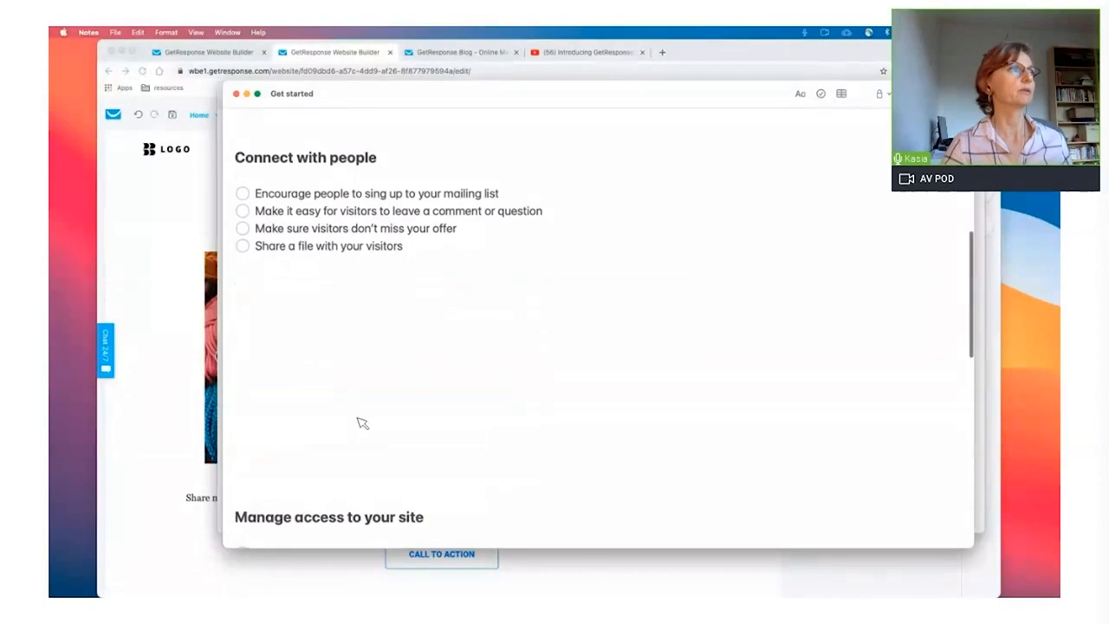
{"action": "scroll", "coordinate": [362, 423], "scroll_direction": "up", "scroll_amount": 2}
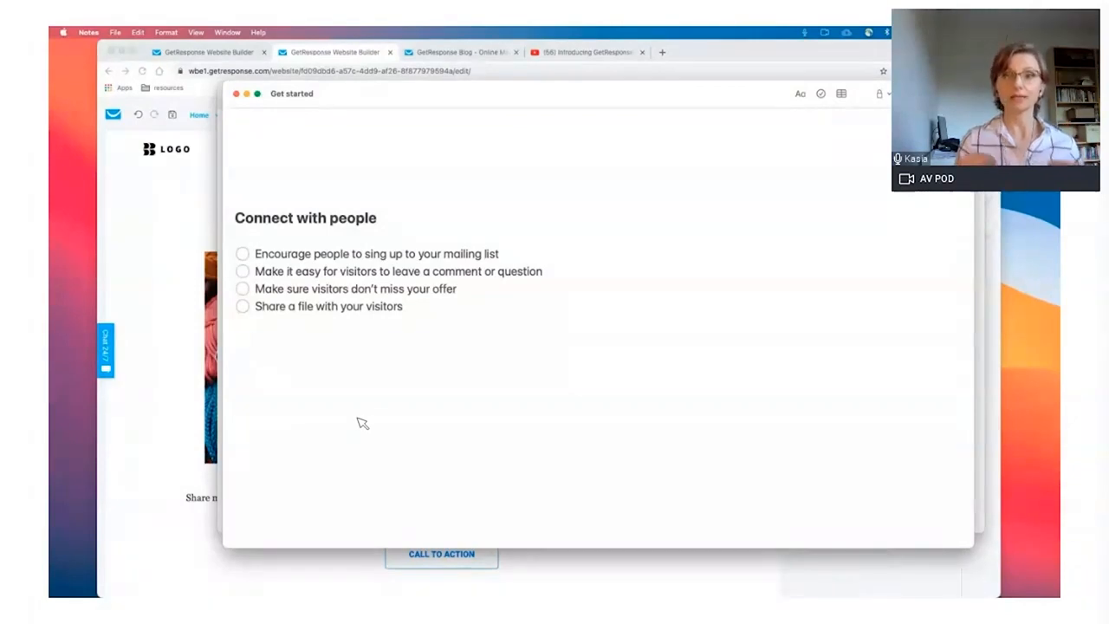
{"action": "left_click", "coordinate": [141, 488]}
{"action": "scroll", "coordinate": [246, 401], "scroll_direction": "down", "scroll_amount": 6}
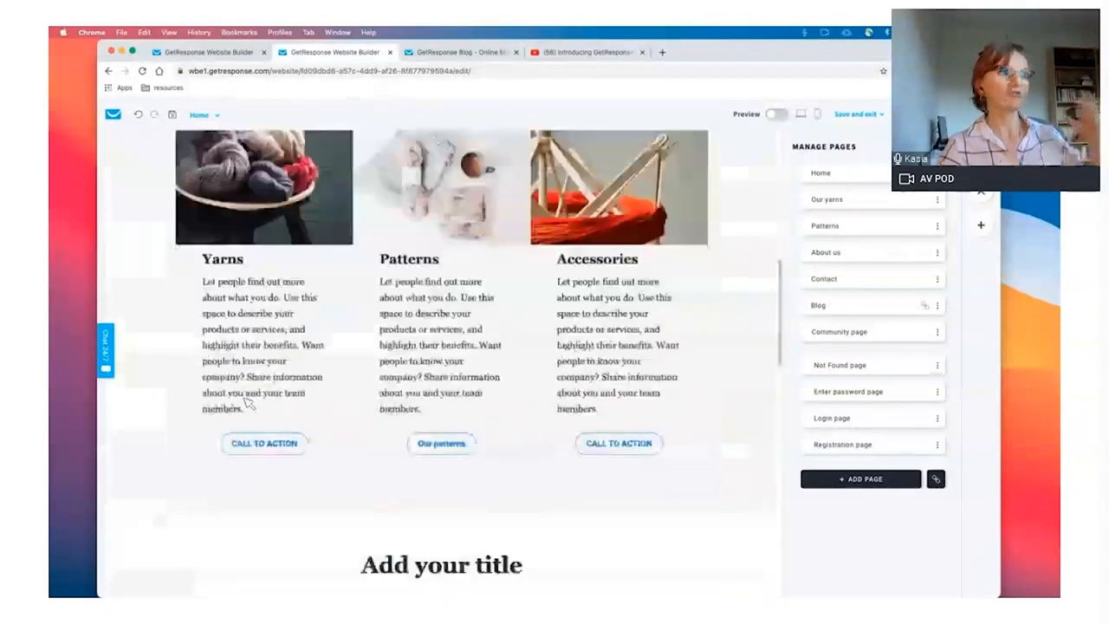
Select the signup form on the Home page and examine the settings of its name and email fields
{"action": "scroll", "coordinate": [246, 401], "scroll_direction": "down", "scroll_amount": 8}
{"action": "scroll", "coordinate": [249, 403], "scroll_direction": "up", "scroll_amount": 4}
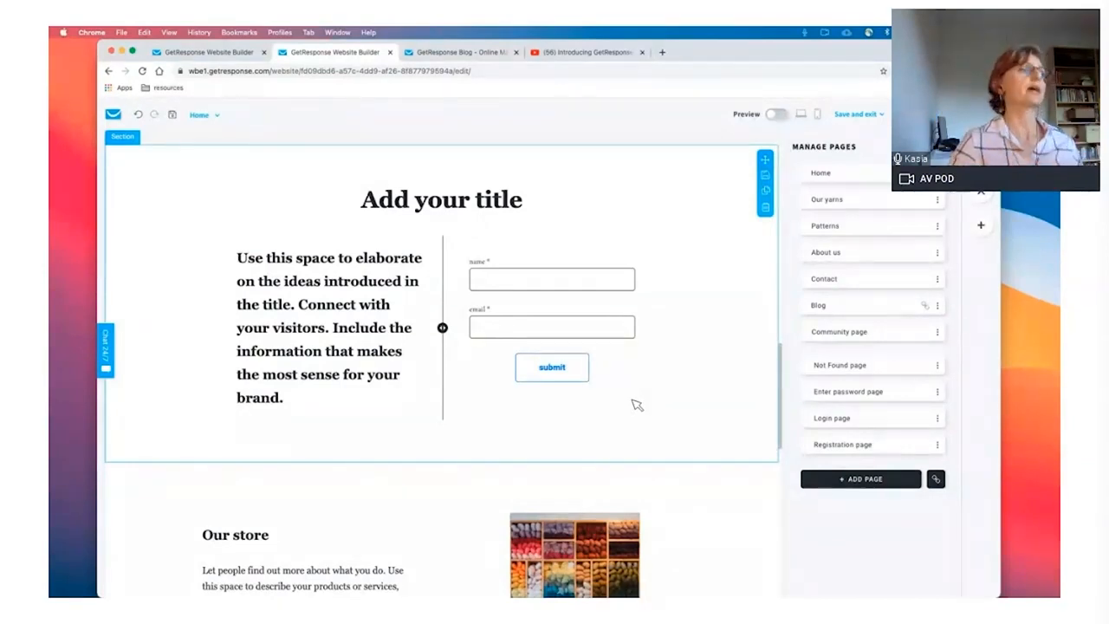
{"action": "left_click", "coordinate": [658, 419]}
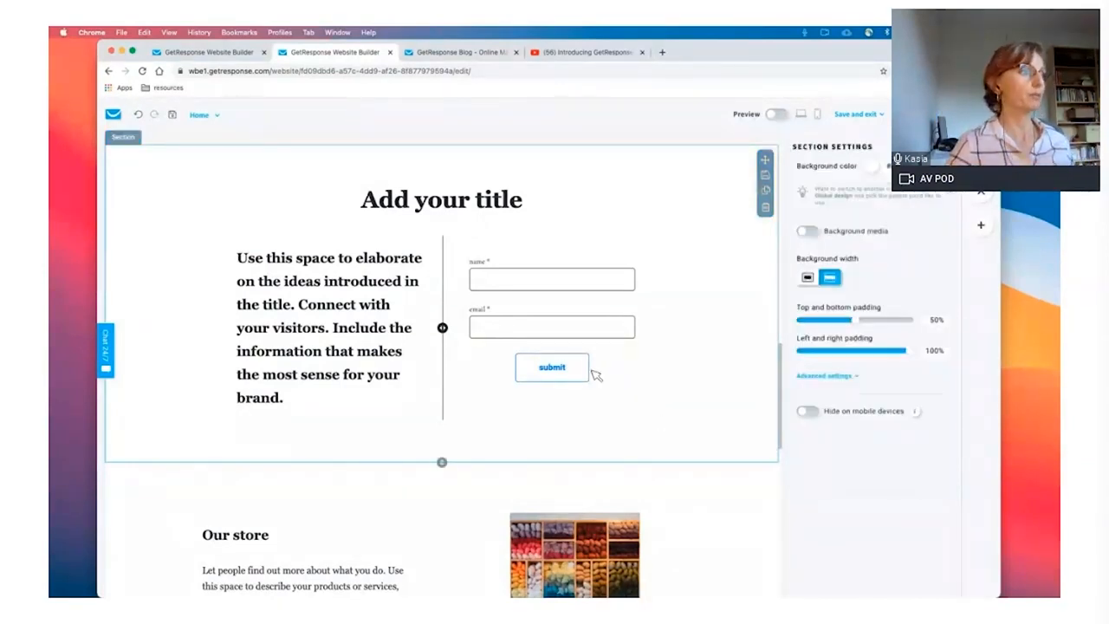
{"action": "left_click", "coordinate": [490, 364]}
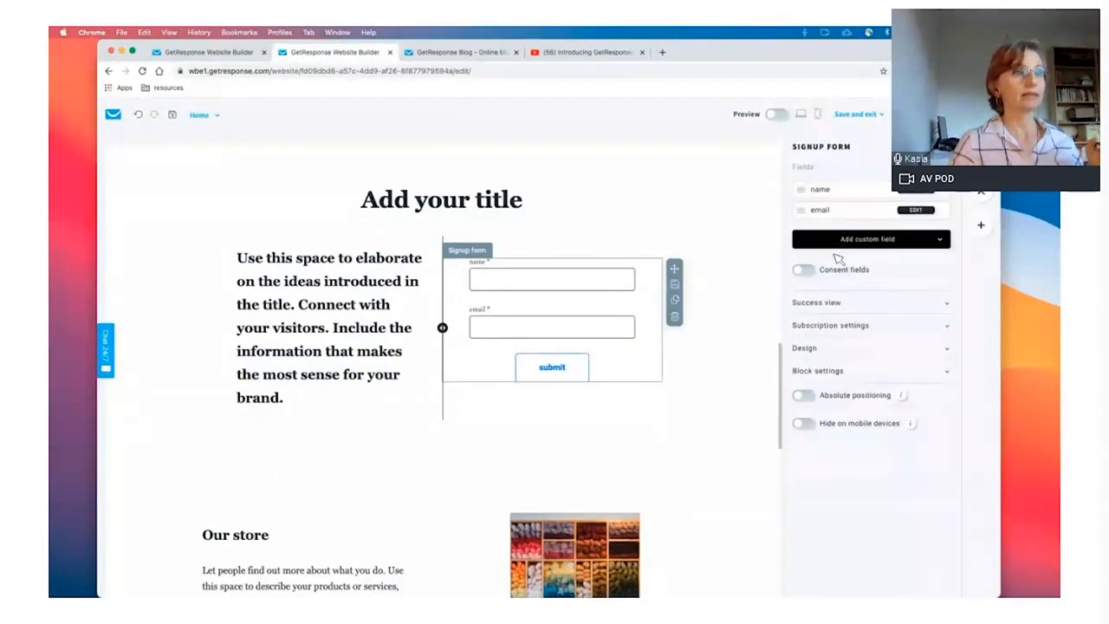
{"action": "left_click", "coordinate": [919, 191]}
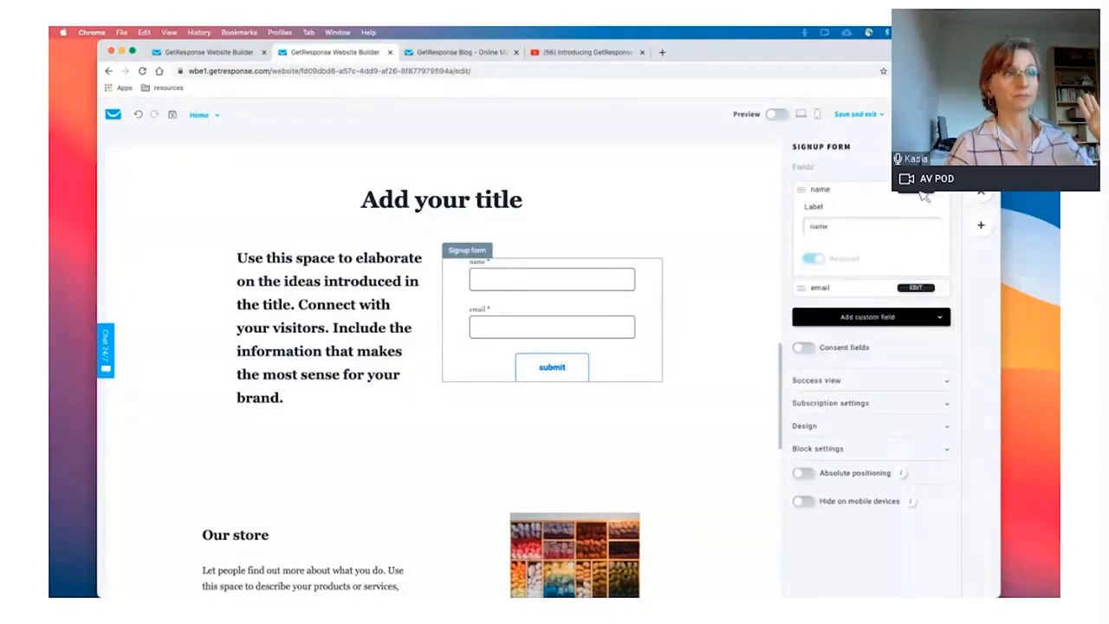
{"action": "left_click", "coordinate": [919, 288]}
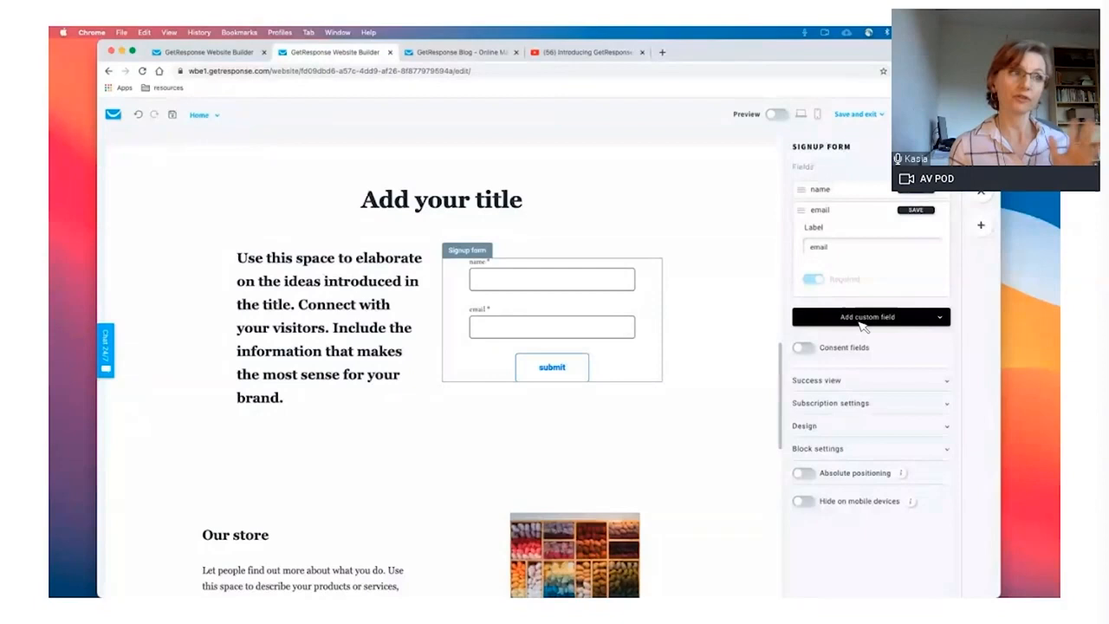
Turn on consent fields for the signup form
{"action": "left_click", "coordinate": [803, 348]}
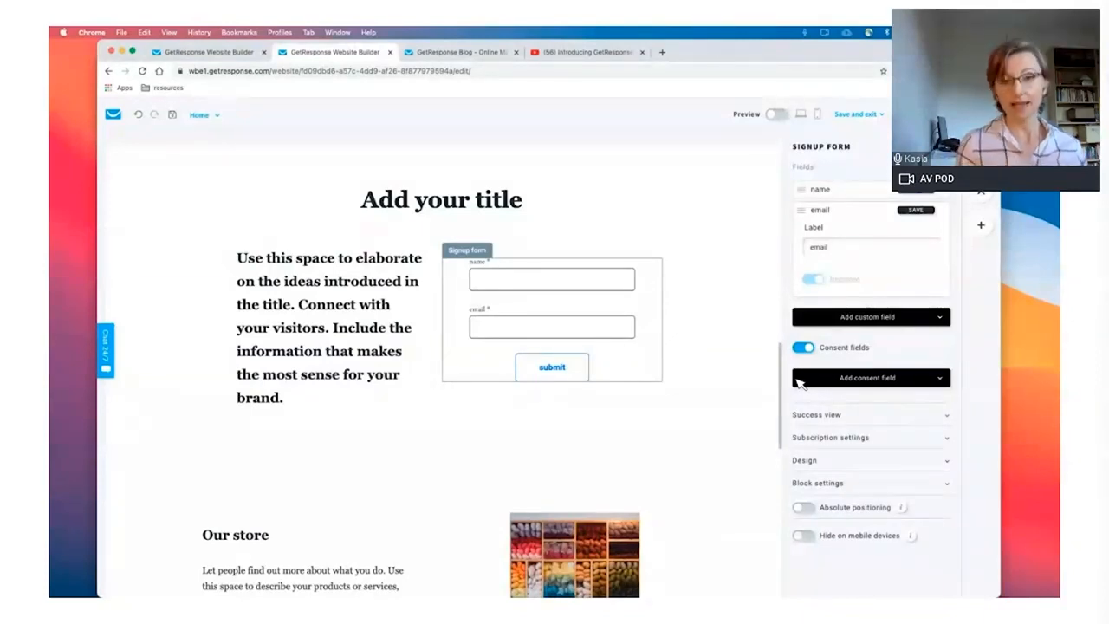
{"action": "left_click", "coordinate": [803, 348]}
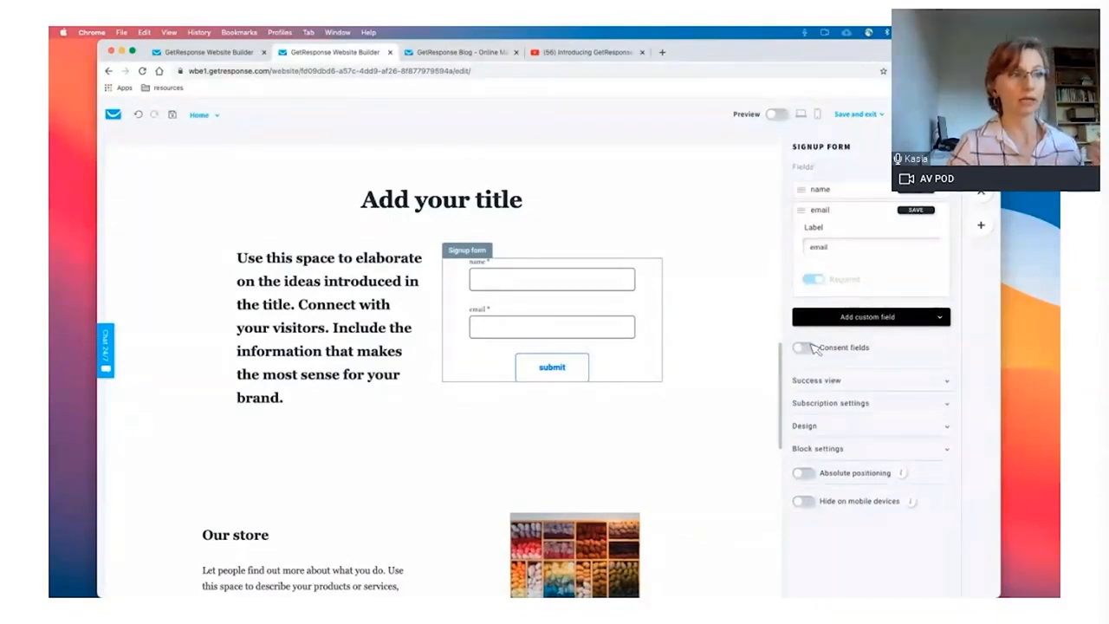
{"action": "left_click", "coordinate": [815, 348]}
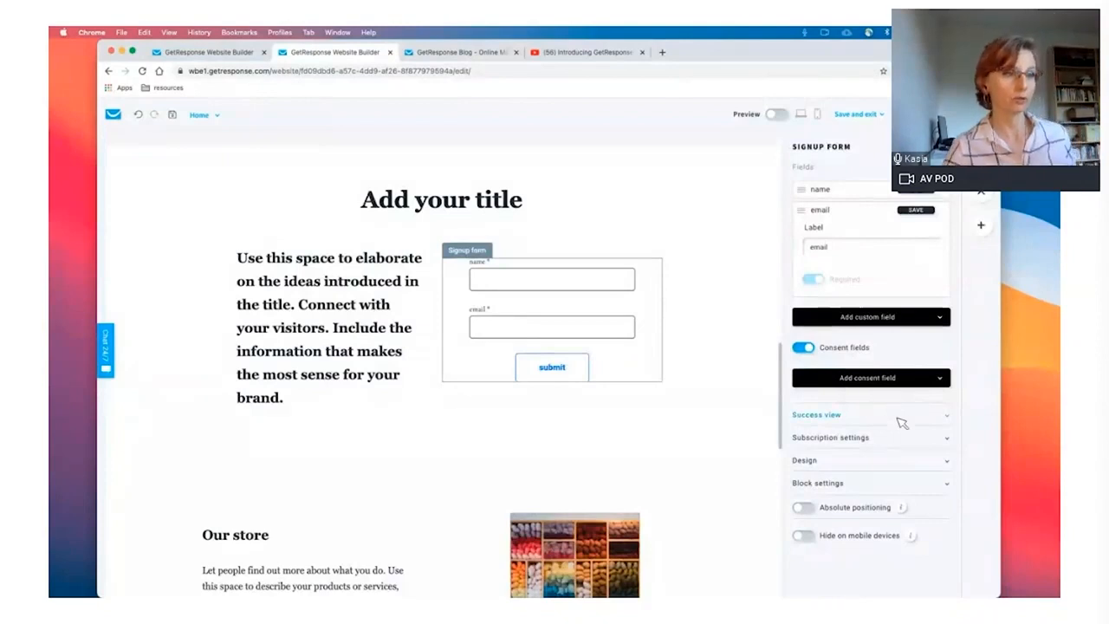
Set the list in the signup form's subscription settings to yarns_world_newsletter
{"action": "left_click", "coordinate": [878, 436]}
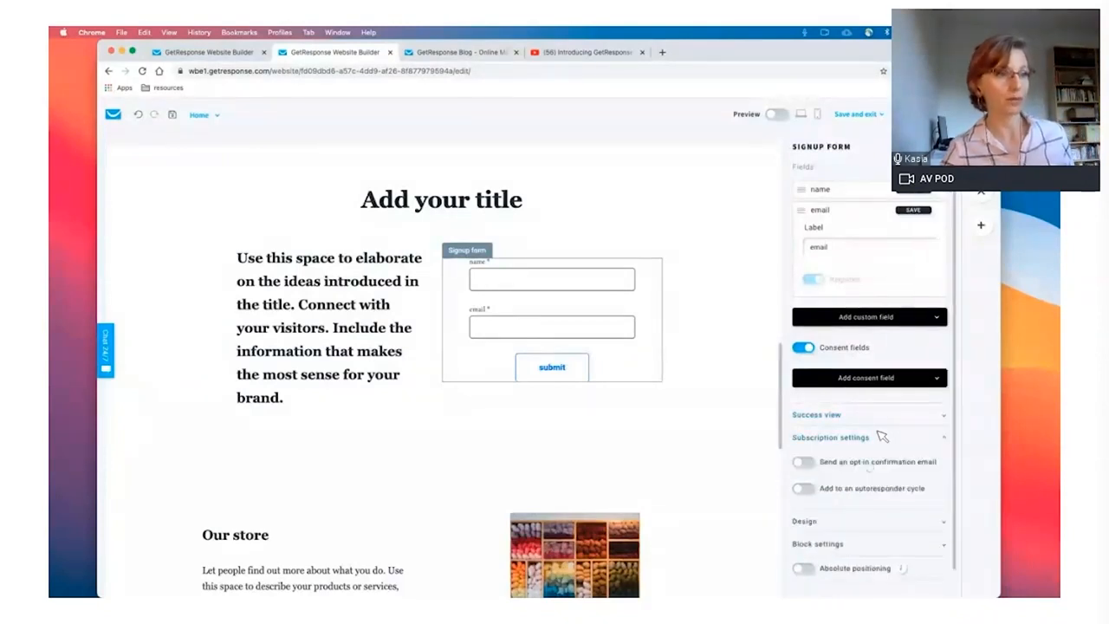
{"action": "scroll", "coordinate": [882, 436], "scroll_direction": "down", "scroll_amount": 1}
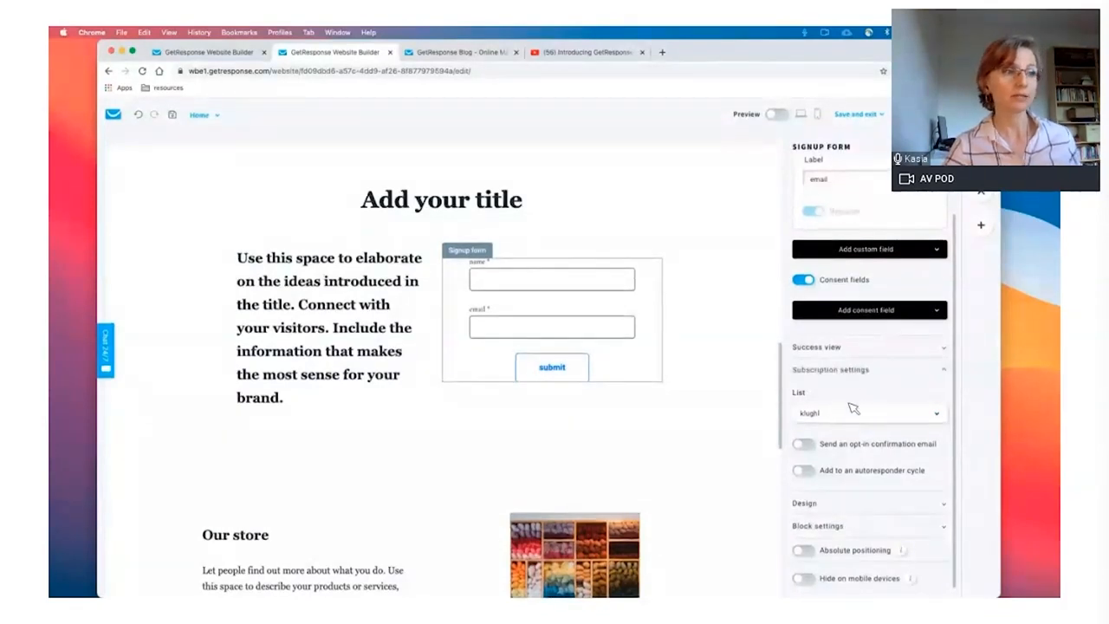
{"action": "left_click", "coordinate": [852, 413]}
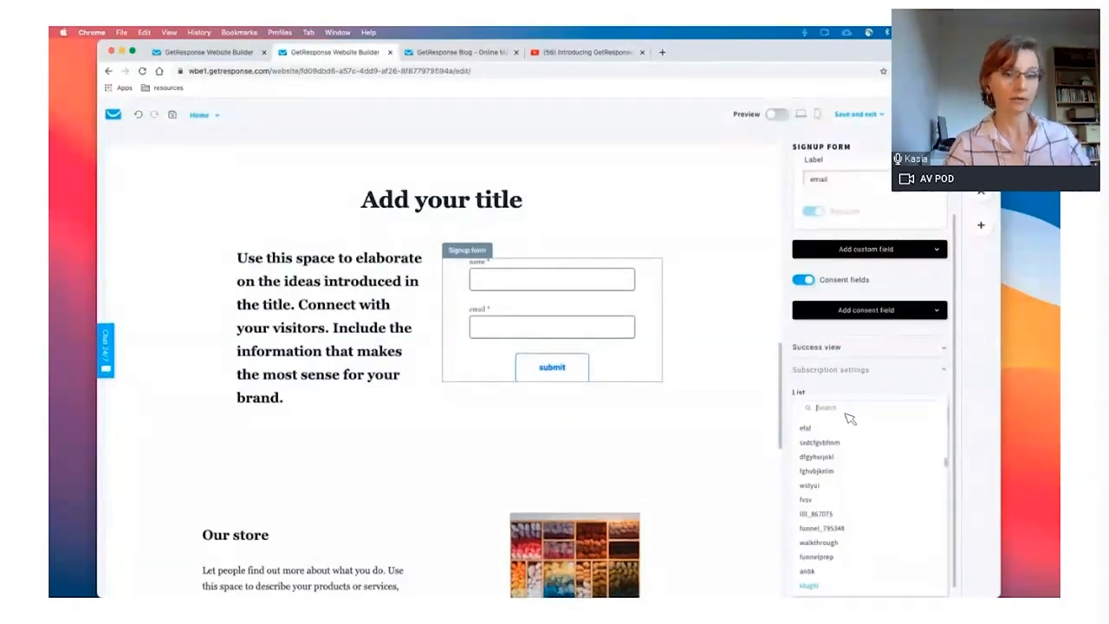
{"action": "type", "text": "yarn"}
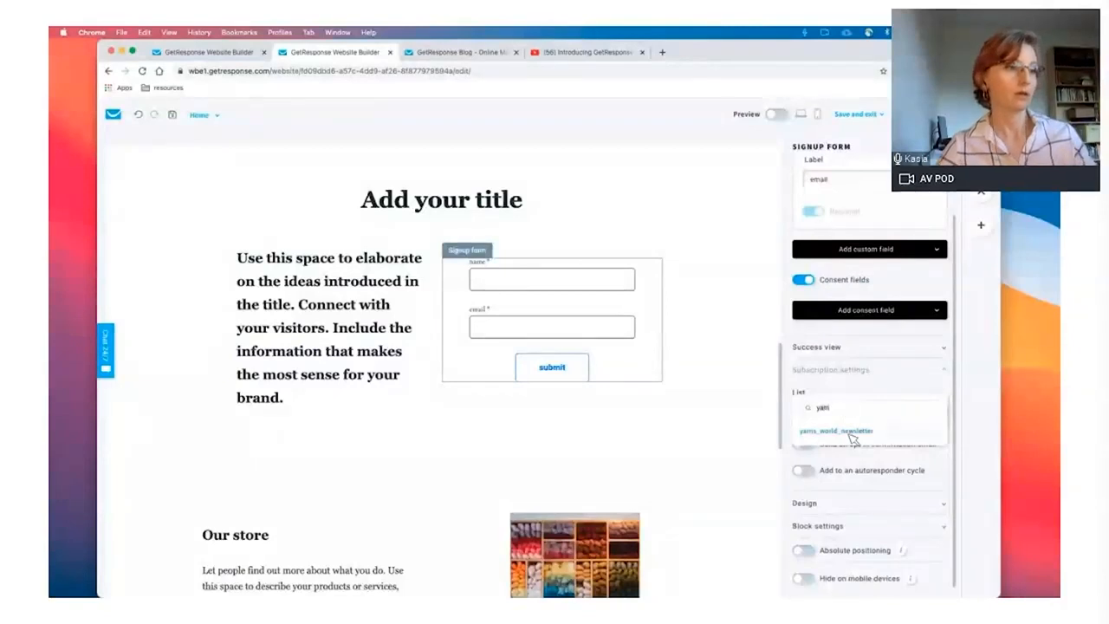
{"action": "left_click", "coordinate": [853, 431]}
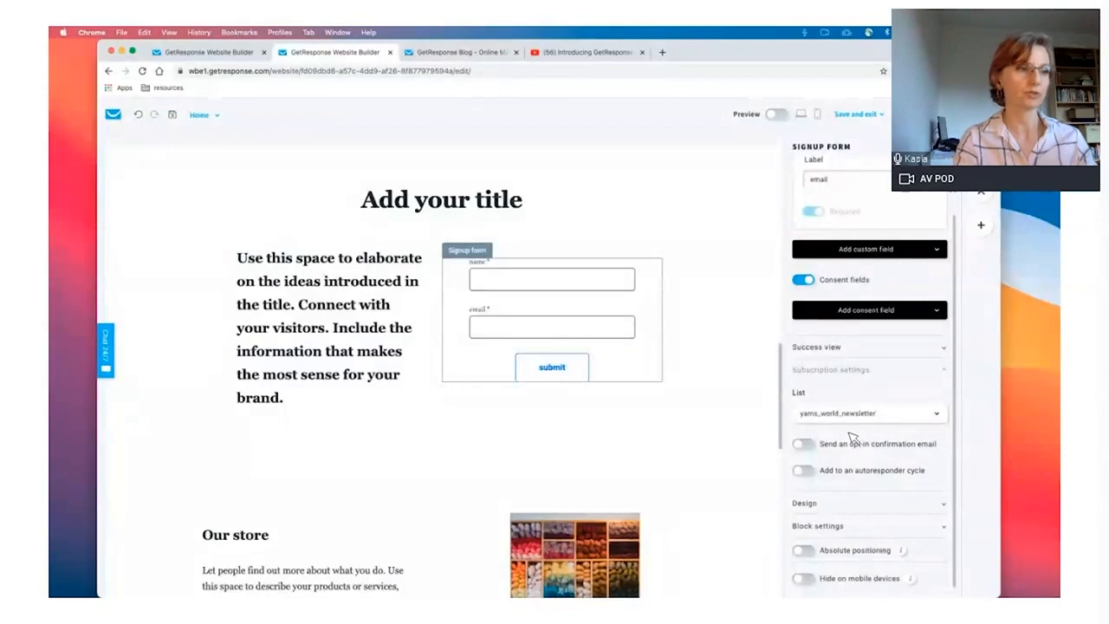
Examine the signup form's label design options, and return to the form settings
{"action": "left_click", "coordinate": [858, 512]}
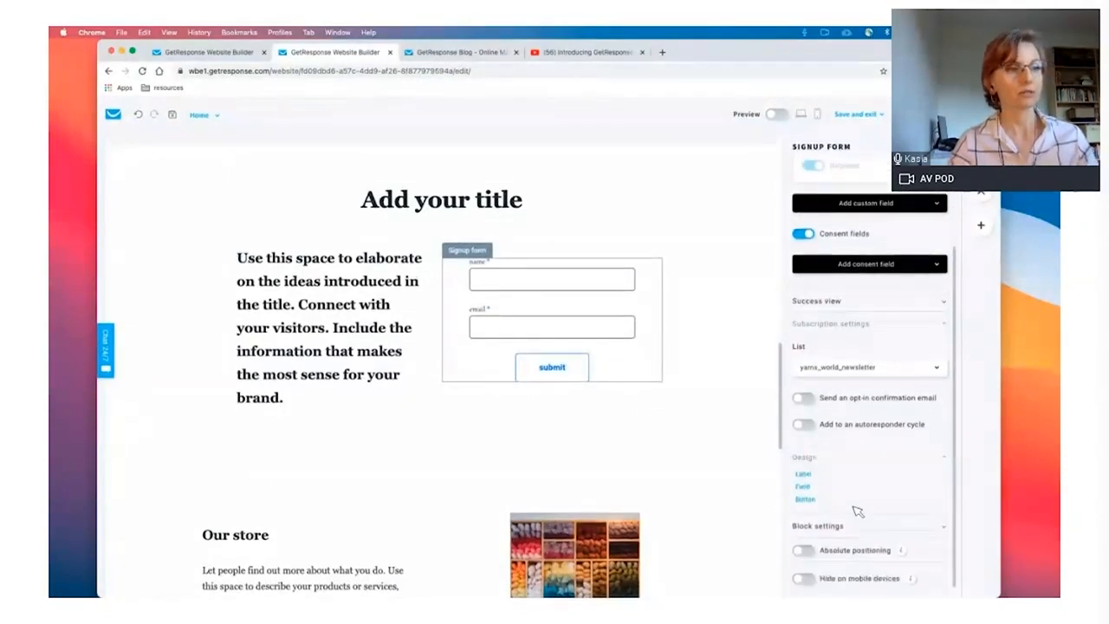
{"action": "left_click", "coordinate": [809, 475]}
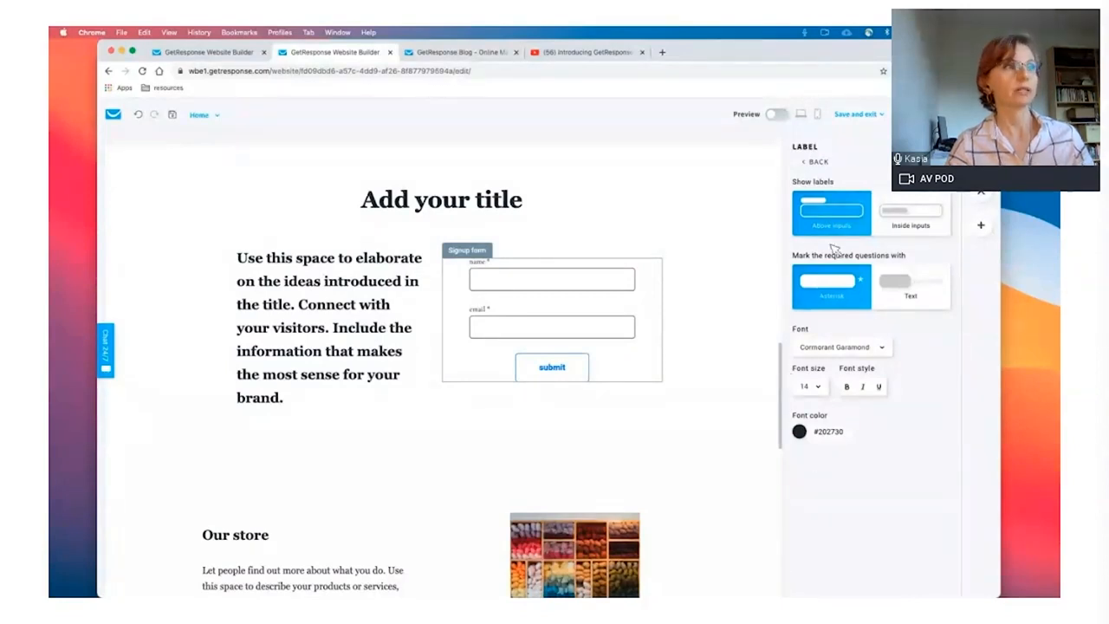
{"action": "left_click", "coordinate": [816, 161]}
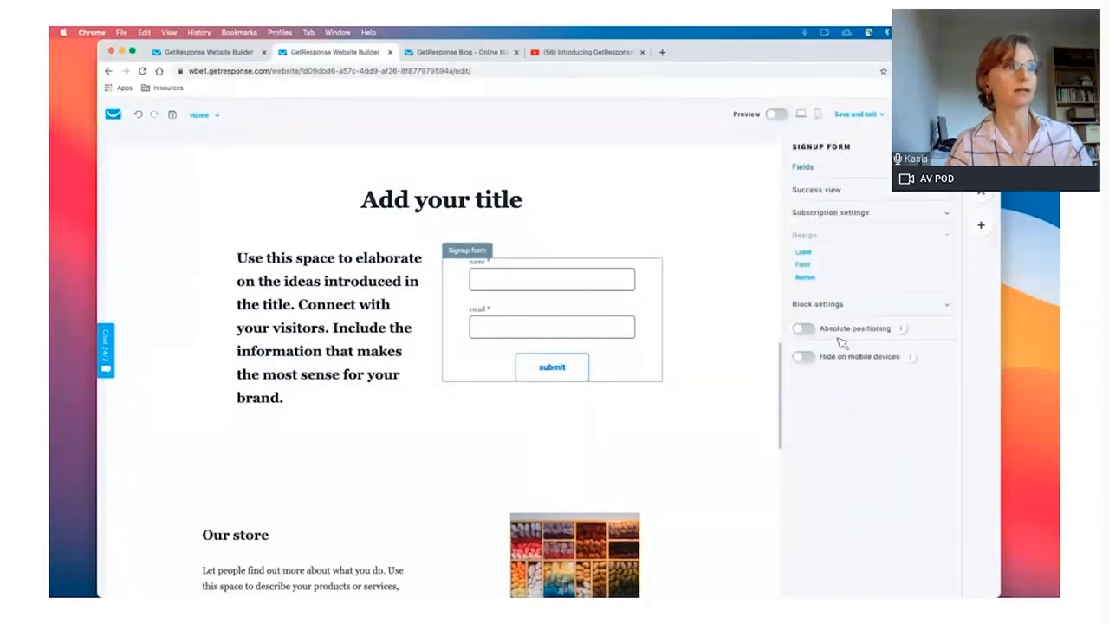
Change the label of the signup form's name field to "Full name" and save the field
{"action": "left_click", "coordinate": [834, 167]}
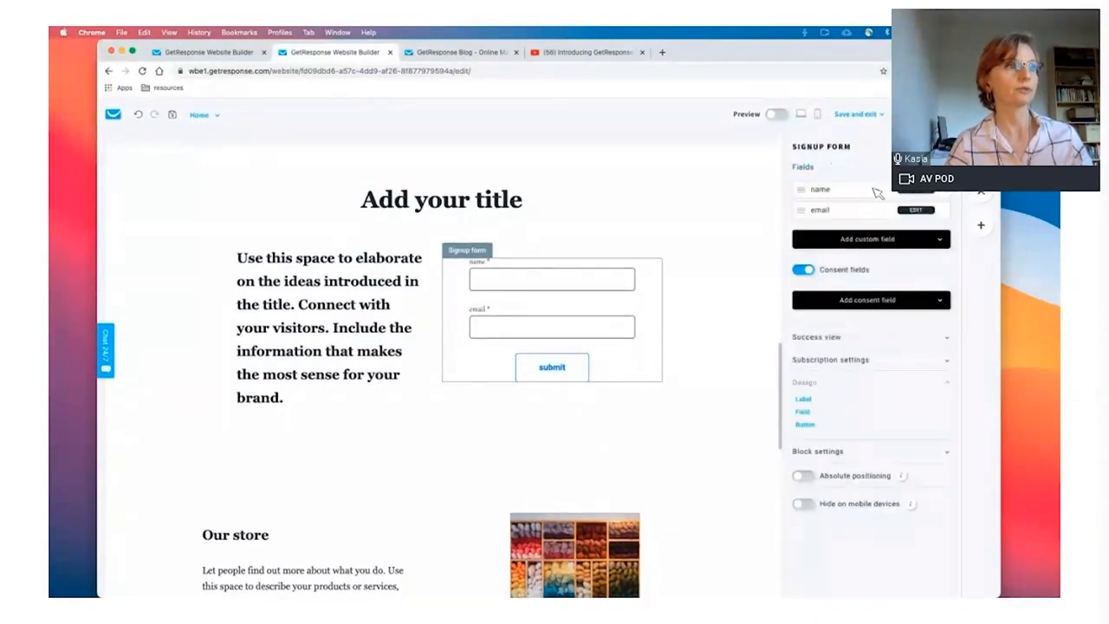
{"action": "left_click", "coordinate": [915, 190]}
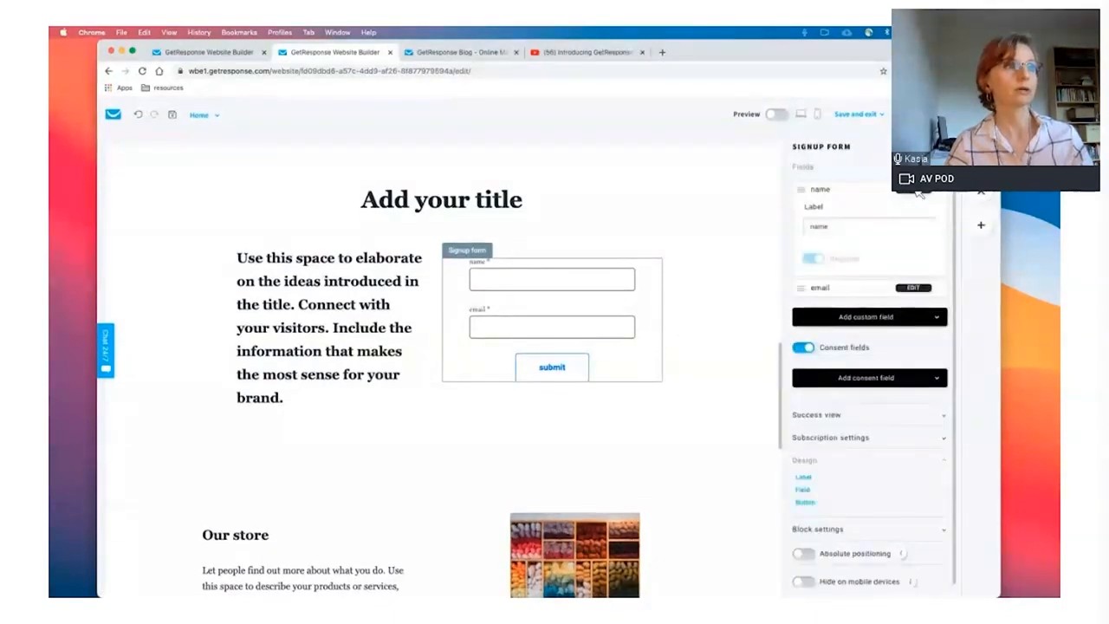
{"action": "double_click", "coordinate": [820, 228]}
{"action": "type", "text": "Full name"}
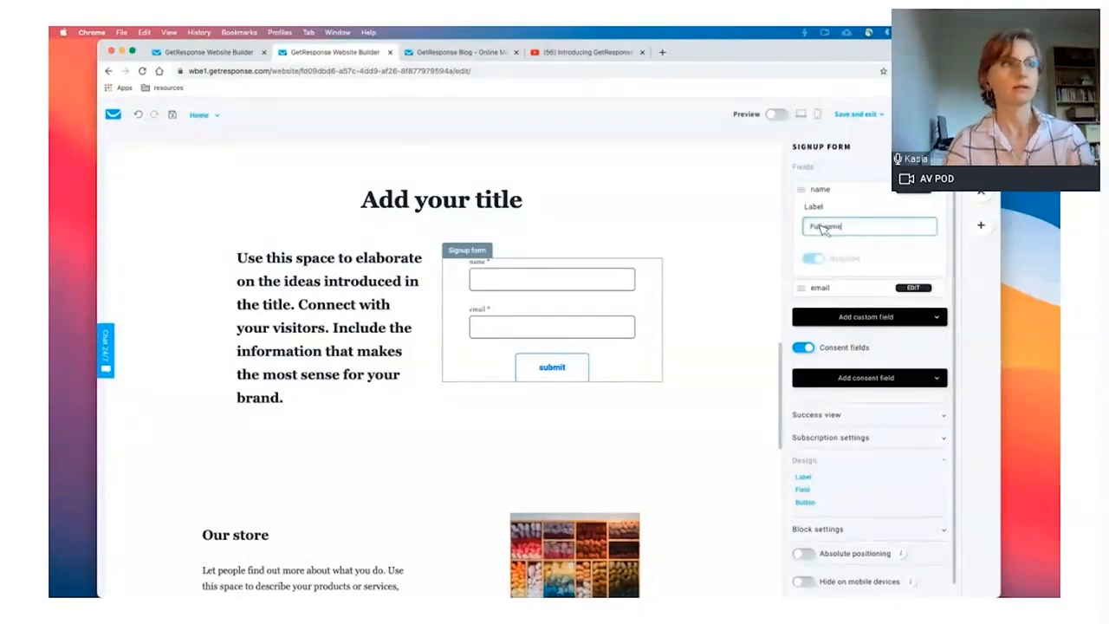
{"action": "left_click", "coordinate": [880, 213]}
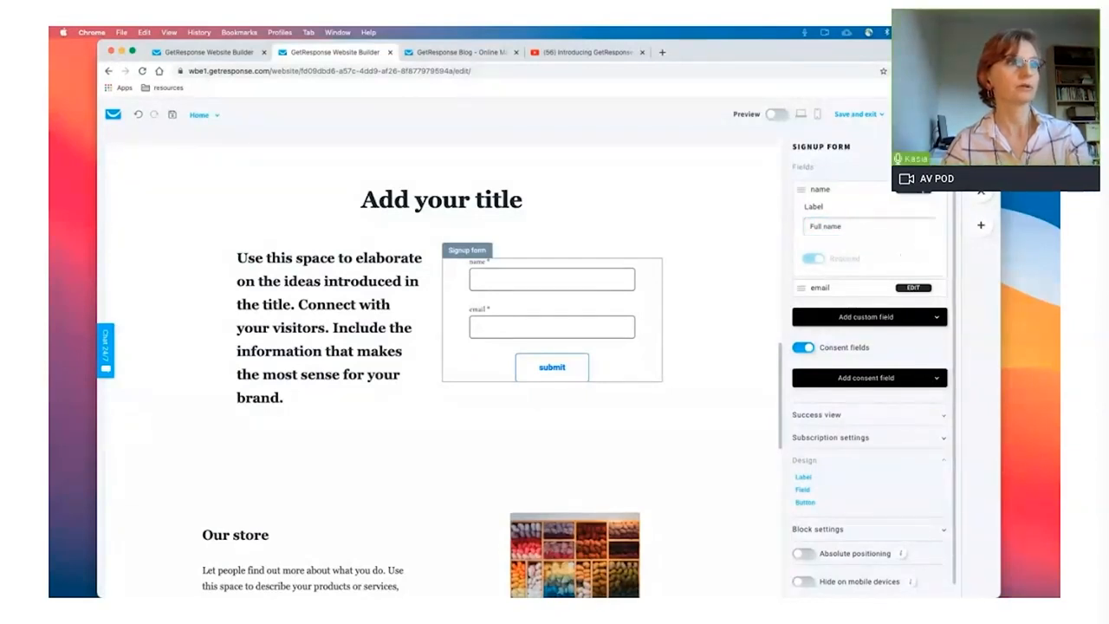
{"action": "left_click", "coordinate": [916, 191]}
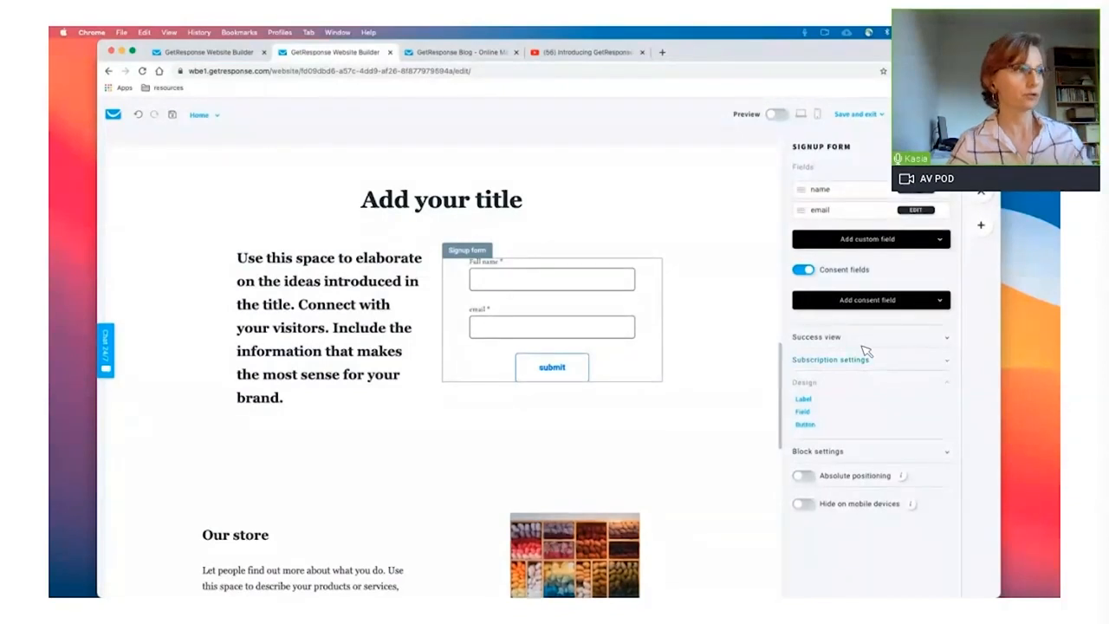
Add a white contact form with Name, Email, Phone and Message fields below the signup form, and open its settings
{"action": "left_click", "coordinate": [985, 225]}
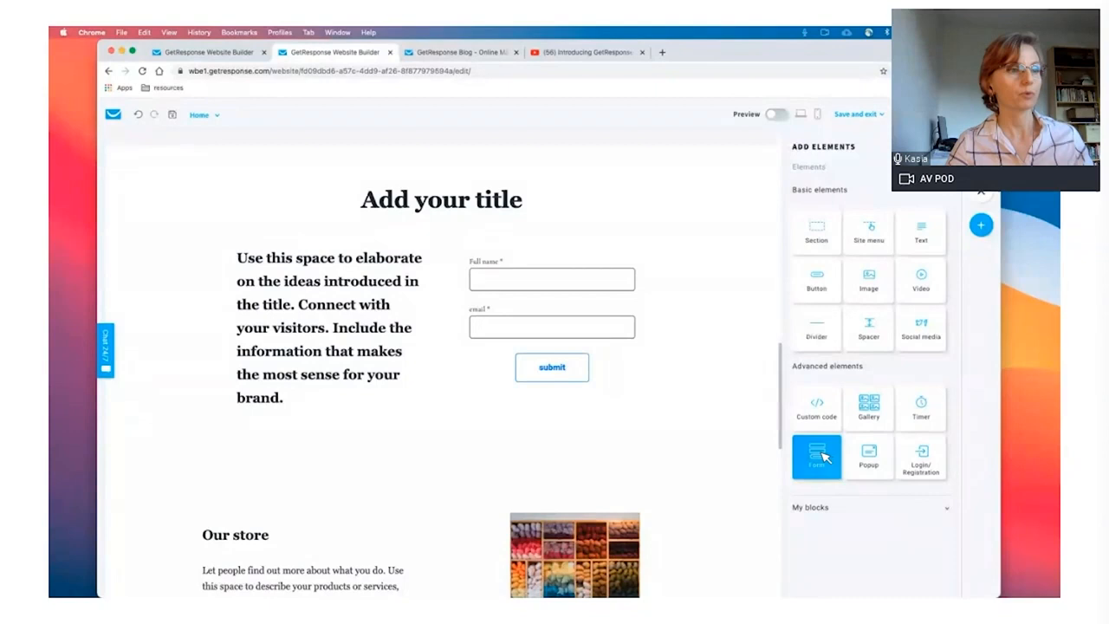
{"action": "left_click_drag", "start_coordinate": [824, 457], "coordinate": [595, 421]}
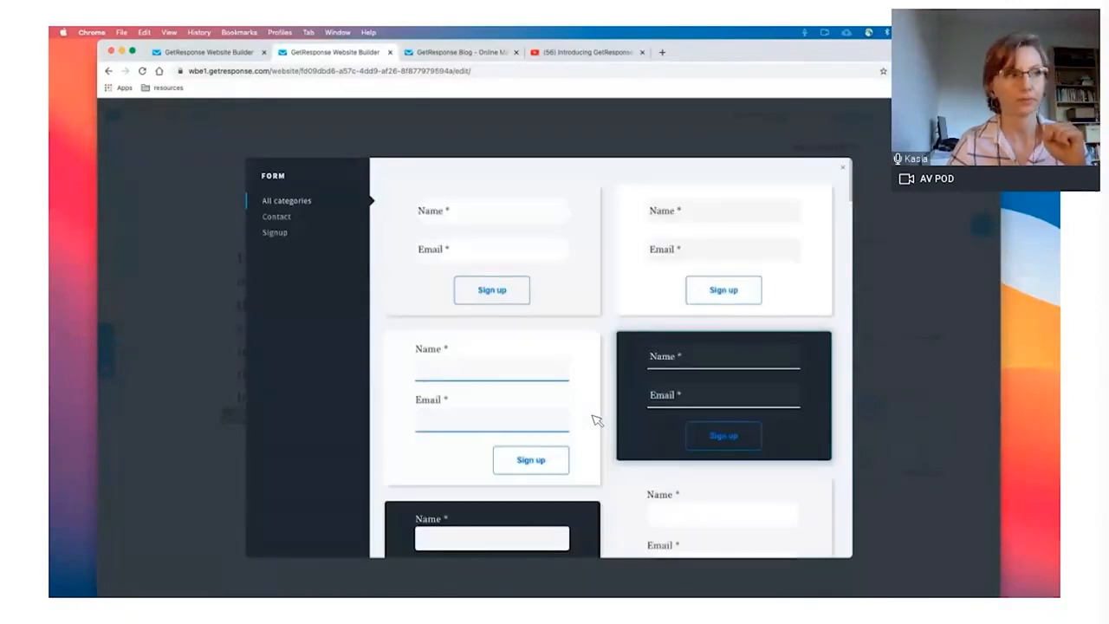
{"action": "left_click", "coordinate": [277, 217]}
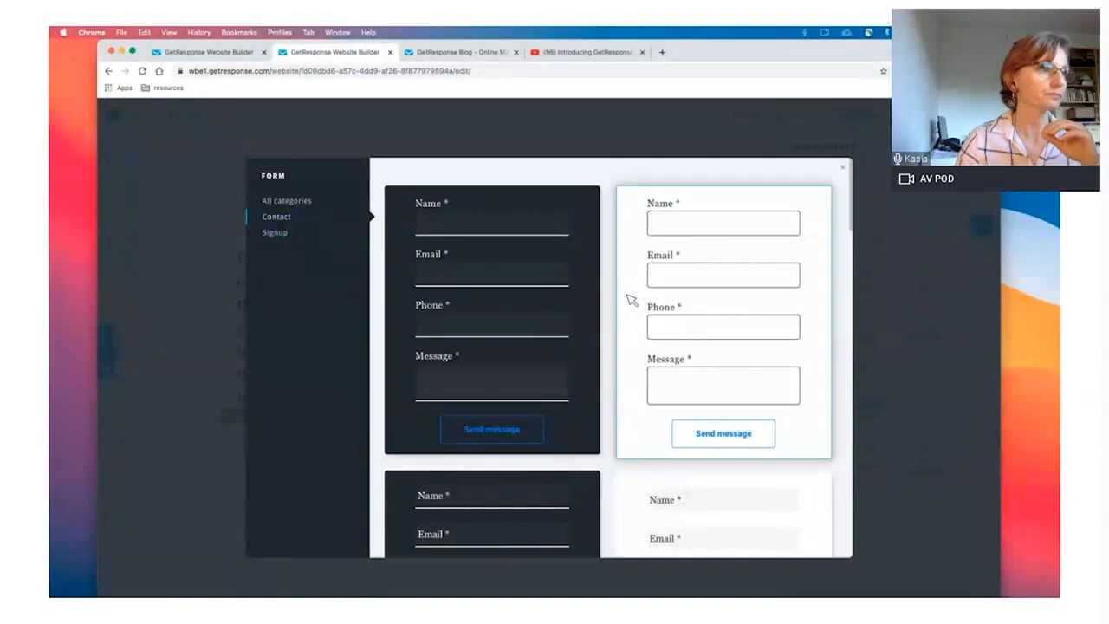
{"action": "scroll", "coordinate": [658, 346], "scroll_direction": "down", "scroll_amount": 1}
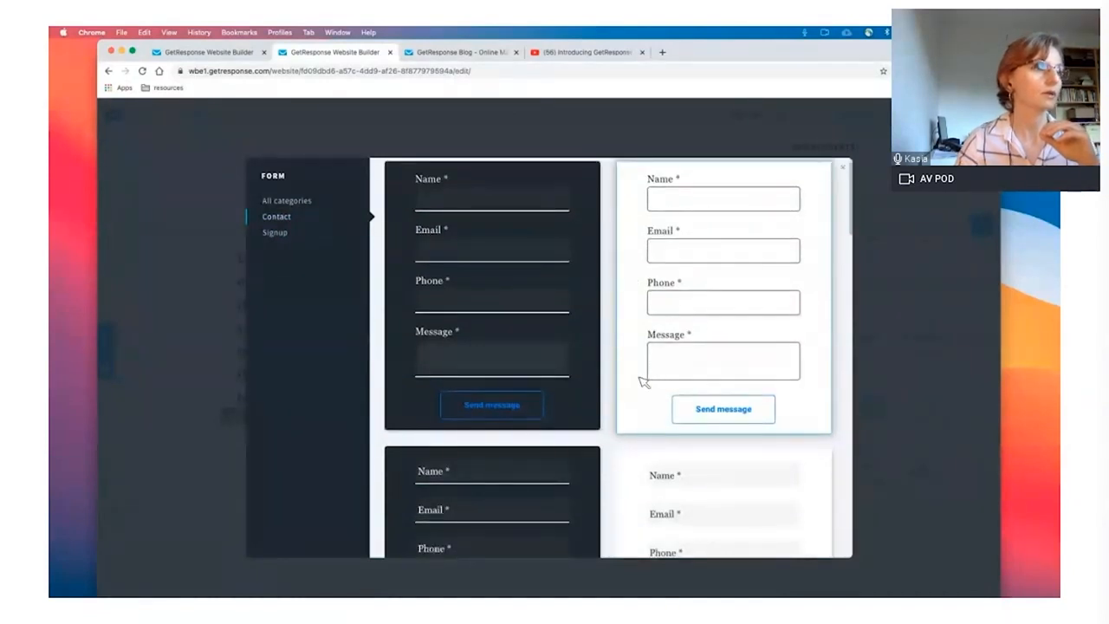
{"action": "left_click", "coordinate": [643, 381]}
{"action": "scroll", "coordinate": [646, 377], "scroll_direction": "down", "scroll_amount": 5}
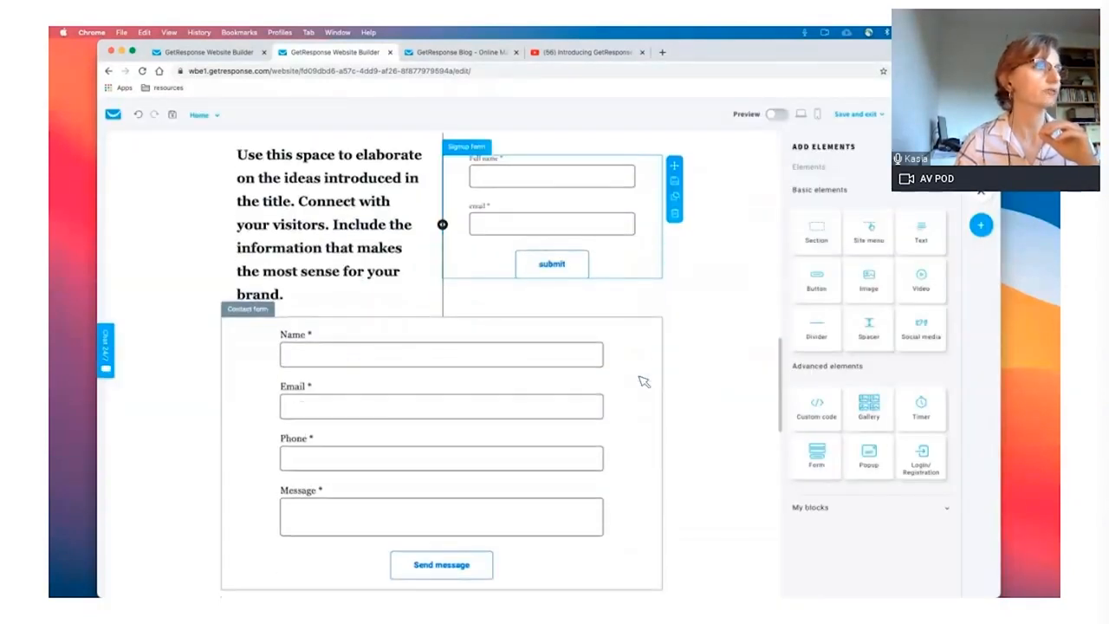
{"action": "left_click", "coordinate": [653, 369]}
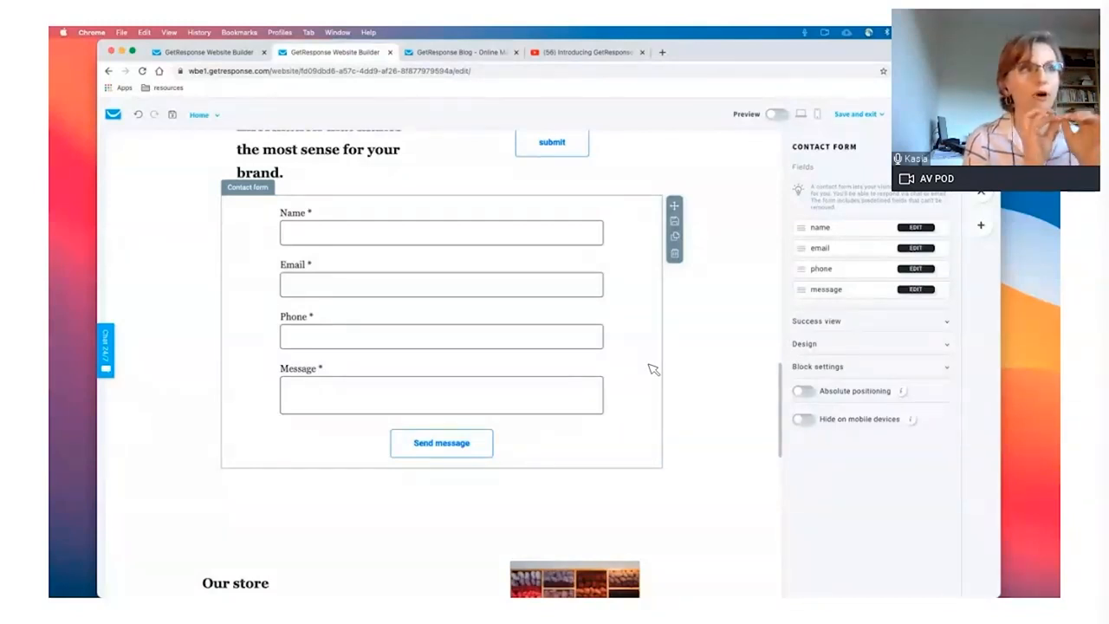
Add an empty popup to the Home page and open its settings
{"action": "left_click", "coordinate": [981, 228]}
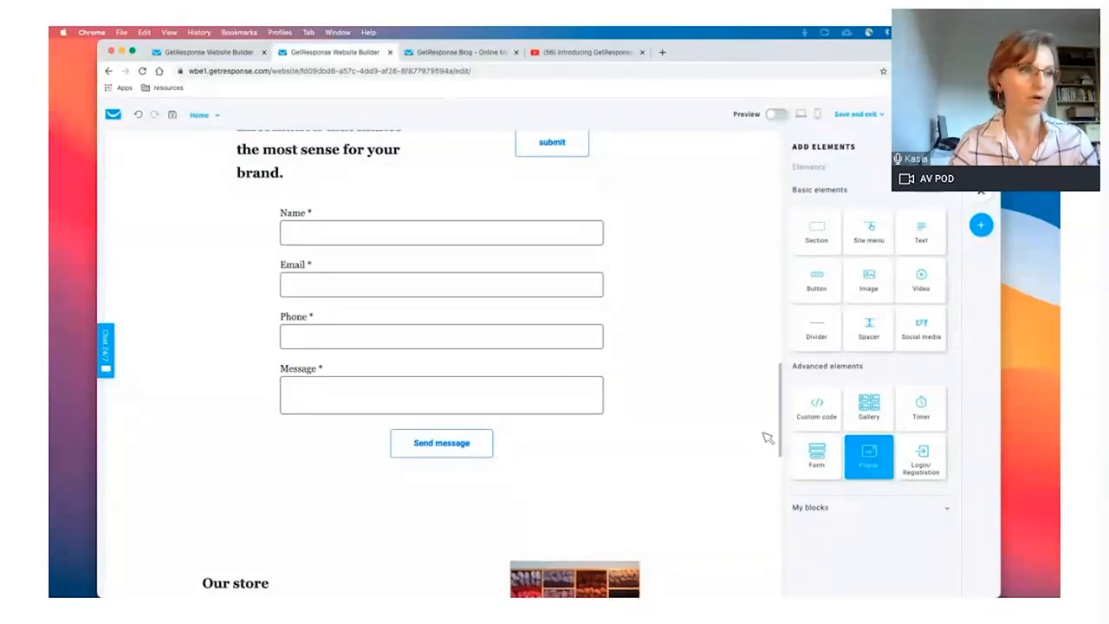
{"action": "left_click_drag", "start_coordinate": [567, 422], "coordinate": [486, 452]}
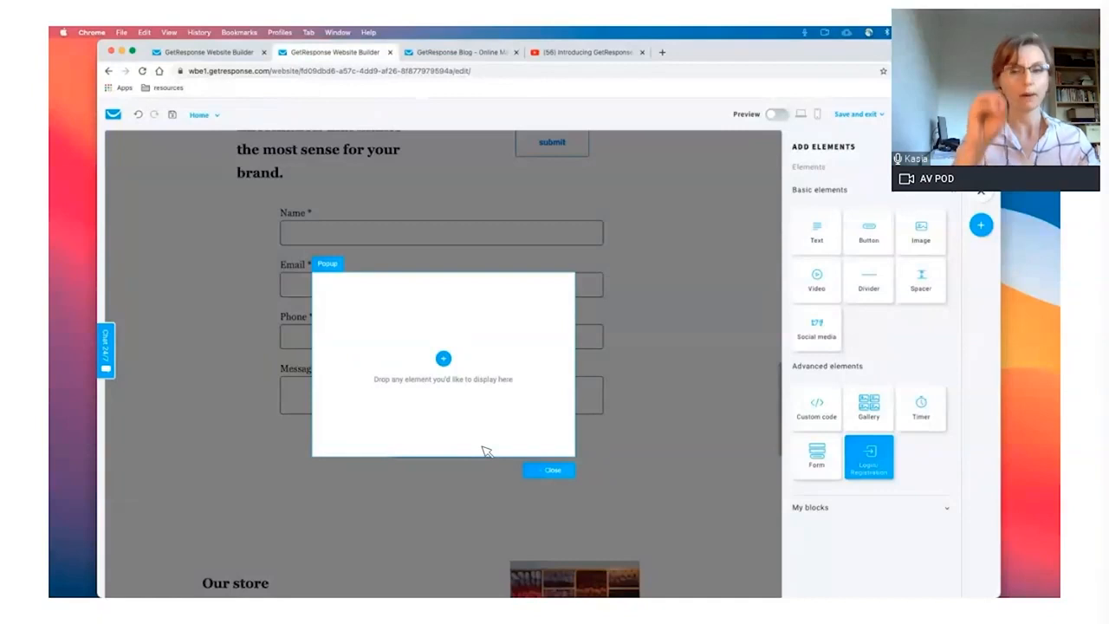
{"action": "left_click", "coordinate": [549, 375]}
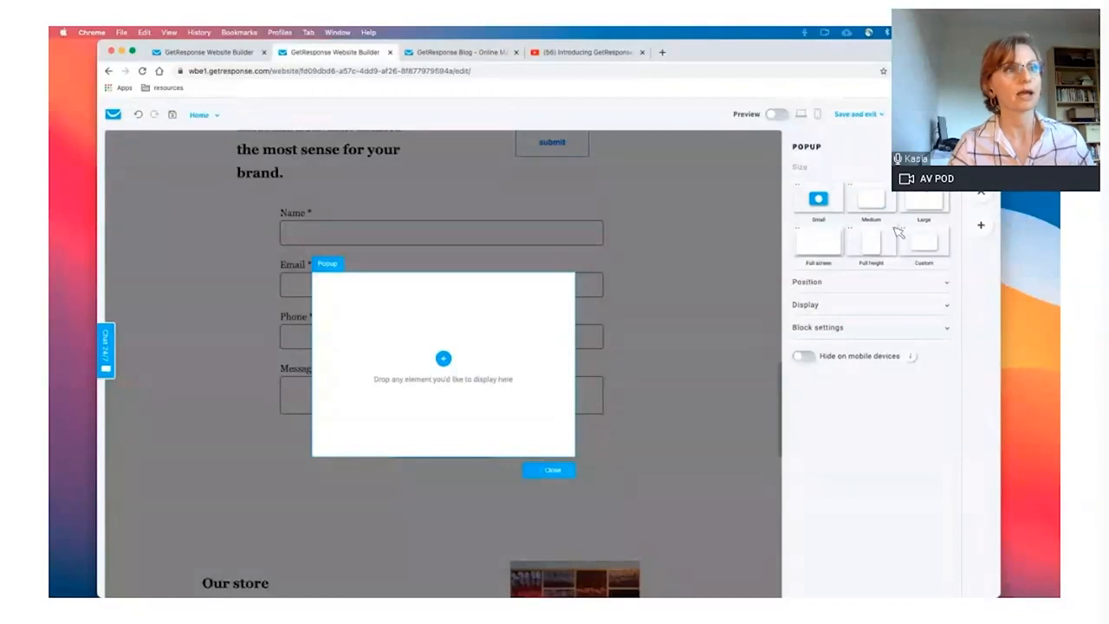
Examine the popup's position options, its display triggers including On exit, and its block settings
{"action": "left_click", "coordinate": [857, 288]}
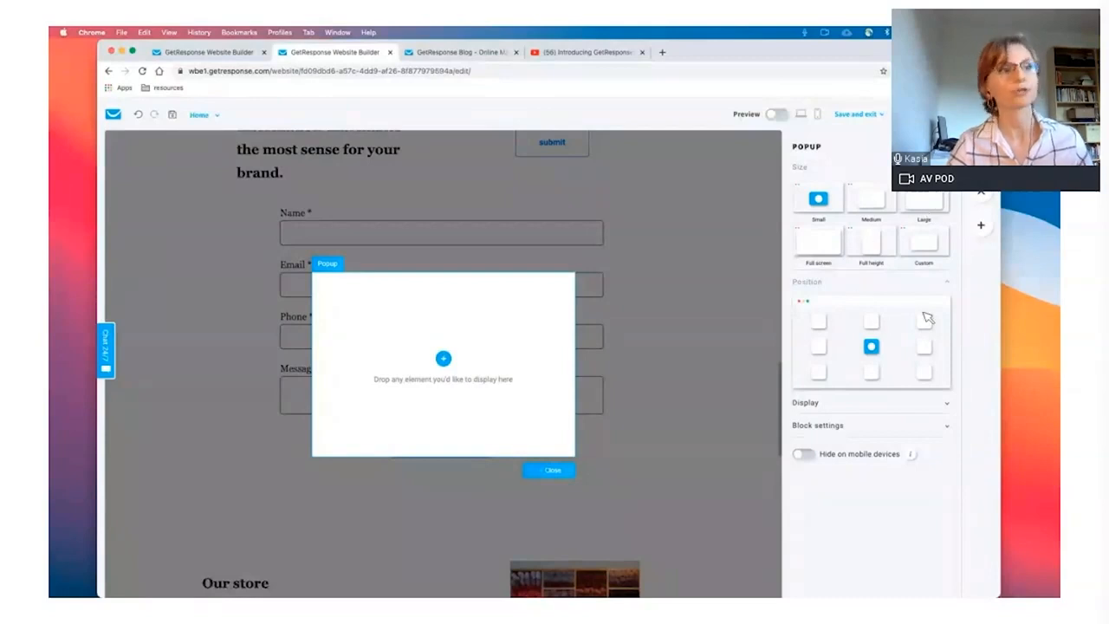
{"action": "left_click", "coordinate": [872, 401]}
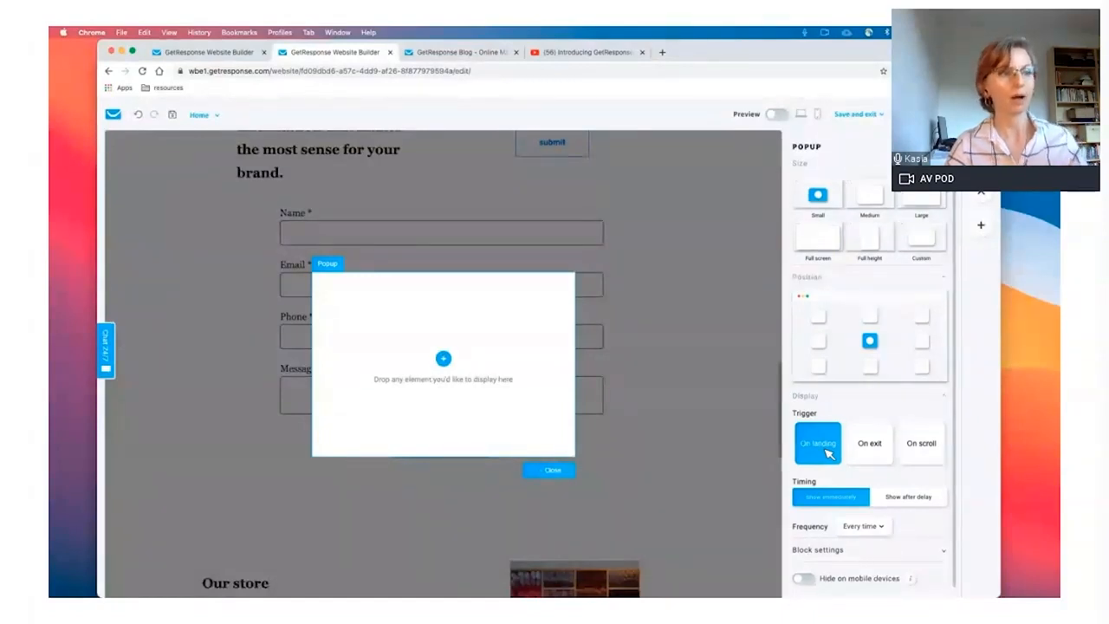
{"action": "left_click", "coordinate": [870, 444]}
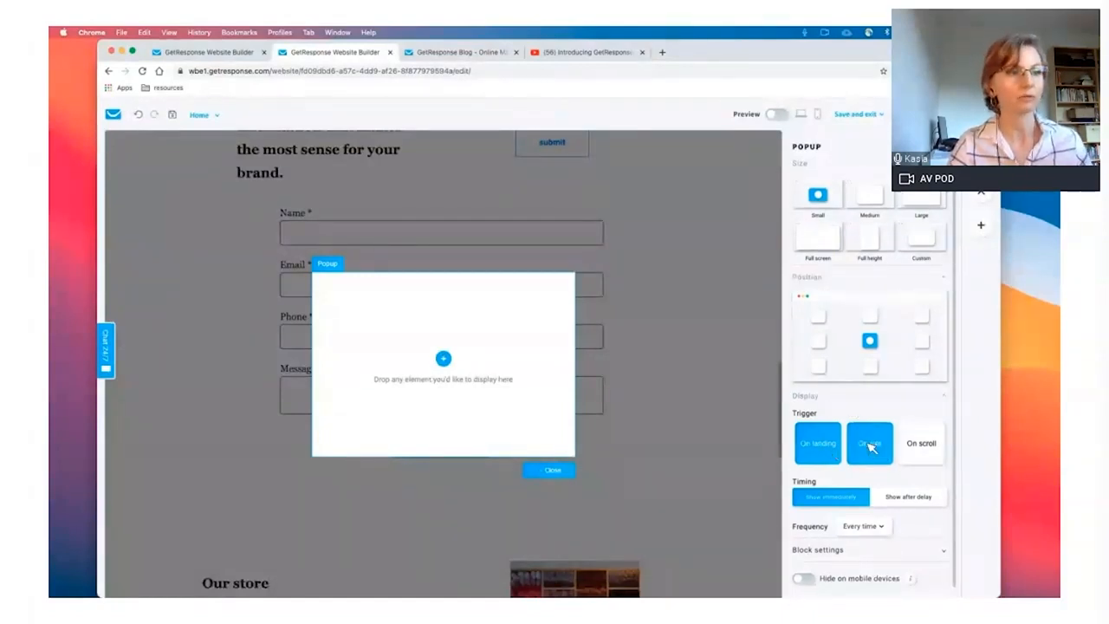
{"action": "left_click", "coordinate": [871, 445]}
{"action": "left_click", "coordinate": [932, 442]}
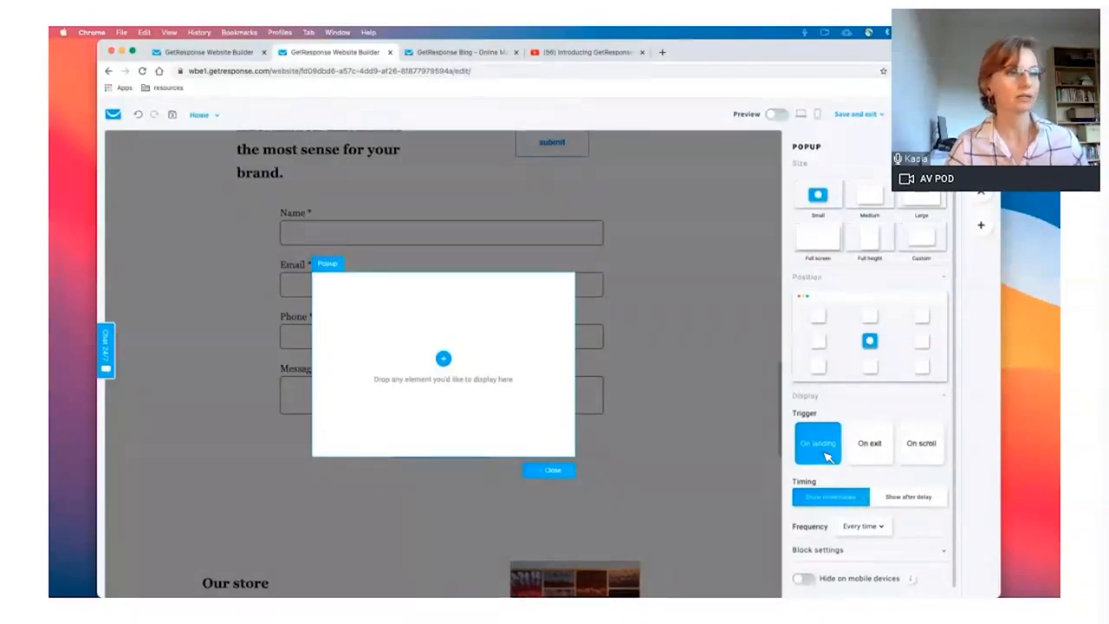
{"action": "left_click", "coordinate": [864, 546]}
{"action": "scroll", "coordinate": [863, 542], "scroll_direction": "down", "scroll_amount": 5}
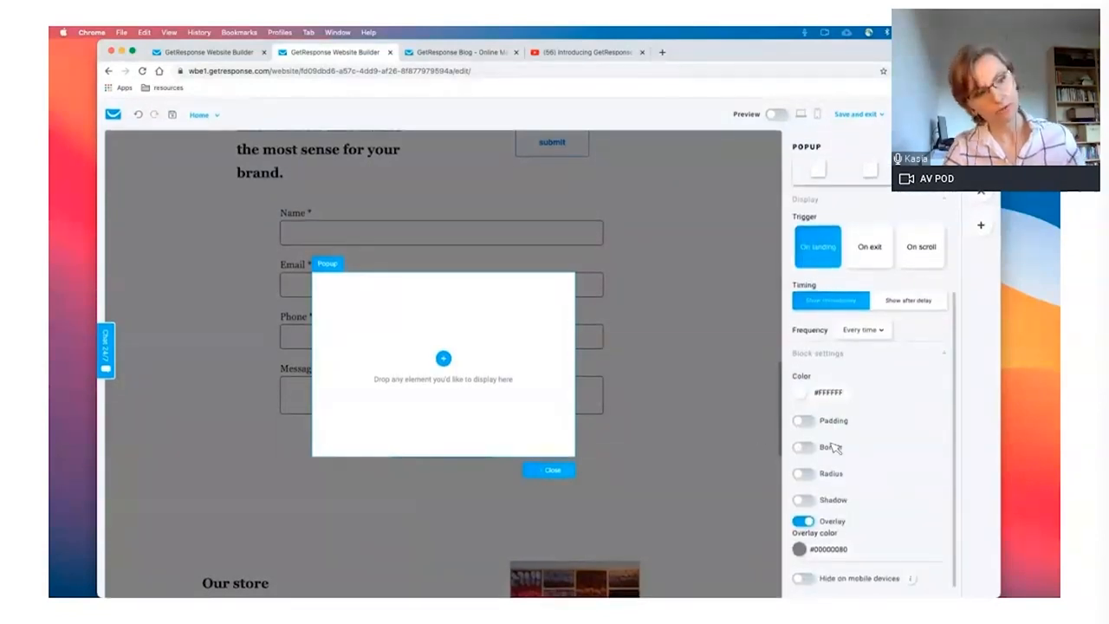
Add the light grey signup form with Name and Email fields to the popup, and close the popup
{"action": "scroll", "coordinate": [840, 370], "scroll_direction": "up", "scroll_amount": 5}
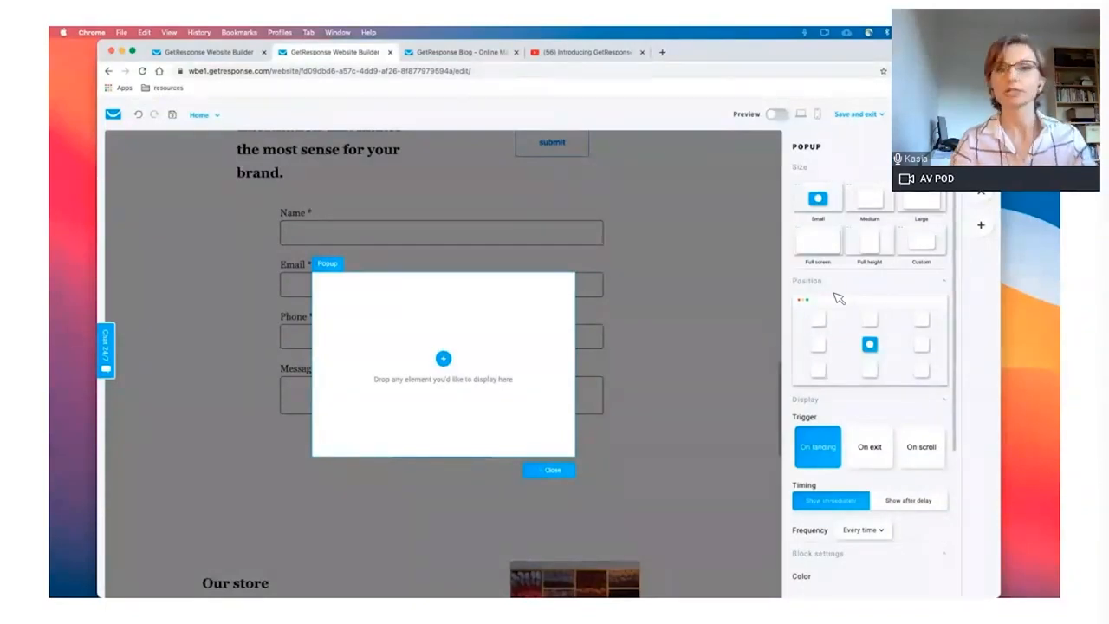
{"action": "left_click", "coordinate": [981, 227]}
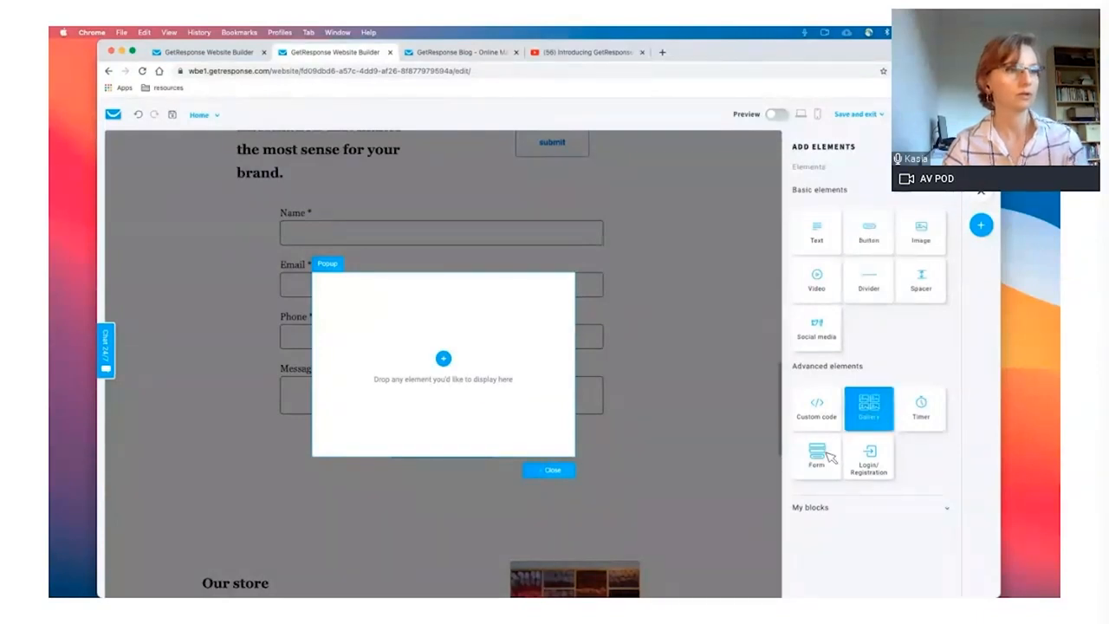
{"action": "left_click_drag", "start_coordinate": [827, 455], "coordinate": [459, 353]}
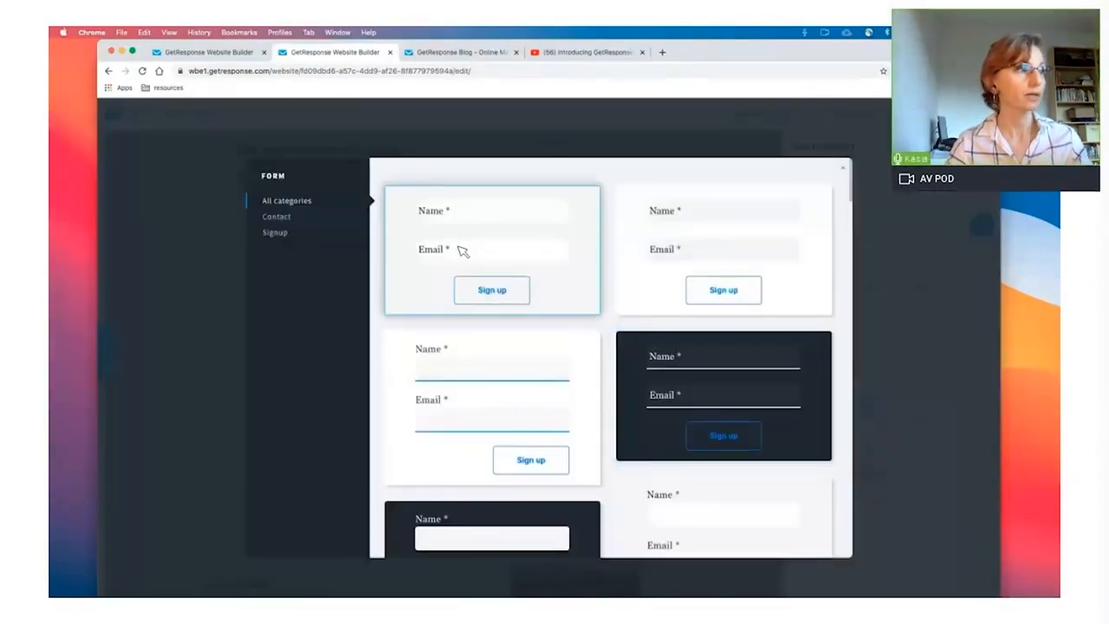
{"action": "left_click", "coordinate": [460, 232]}
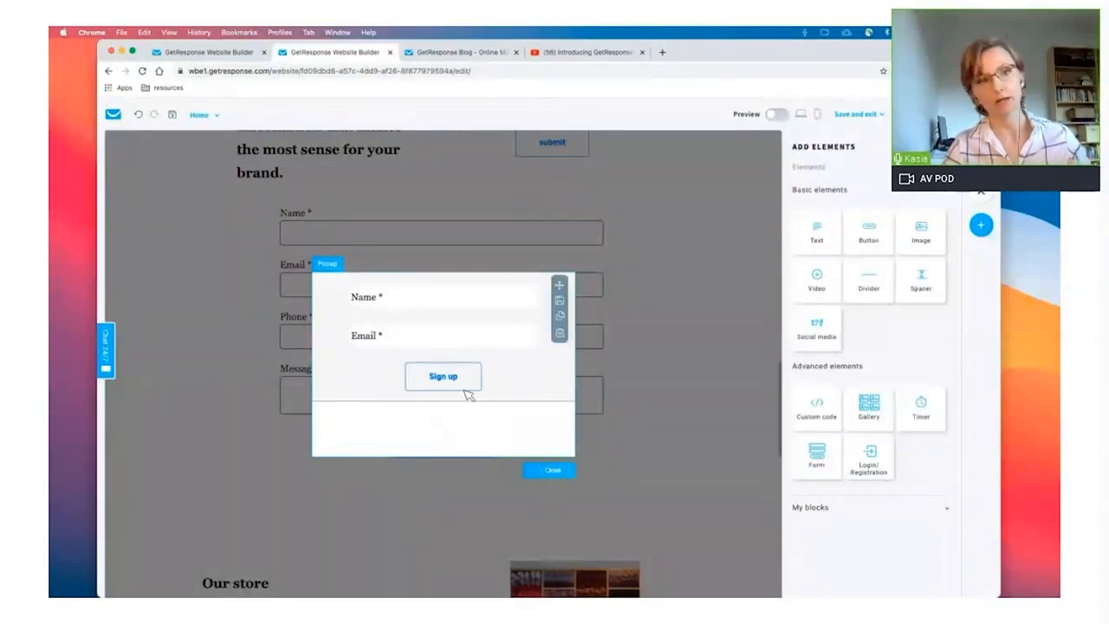
{"action": "left_click", "coordinate": [555, 470]}
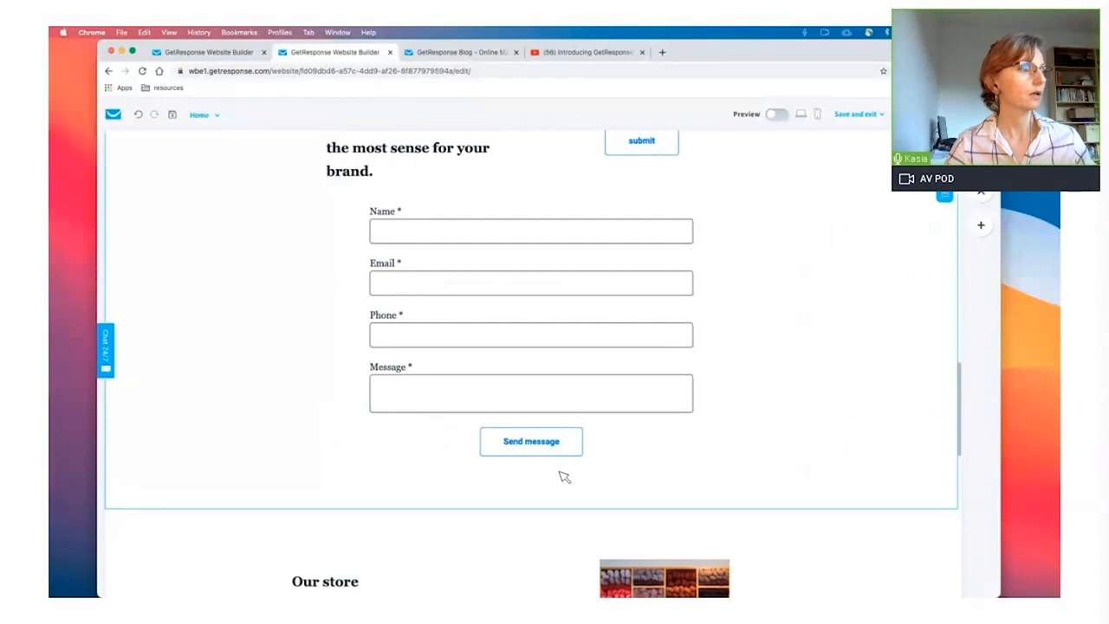
Link the Home page's CALL TO ACTION button to the drive-traffic-to-your-landin… document from the stored files
{"action": "scroll", "coordinate": [564, 476], "scroll_direction": "down", "scroll_amount": 4}
{"action": "scroll", "coordinate": [564, 476], "scroll_direction": "down", "scroll_amount": 5}
{"action": "scroll", "coordinate": [563, 477], "scroll_direction": "up", "scroll_amount": 10}
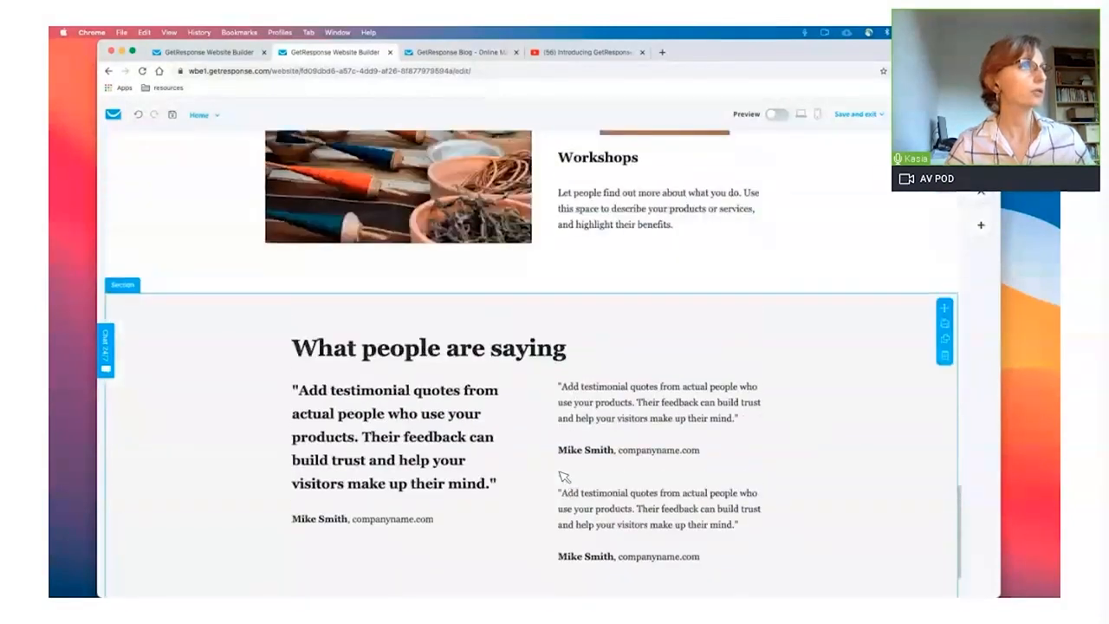
{"action": "scroll", "coordinate": [564, 477], "scroll_direction": "up", "scroll_amount": 5}
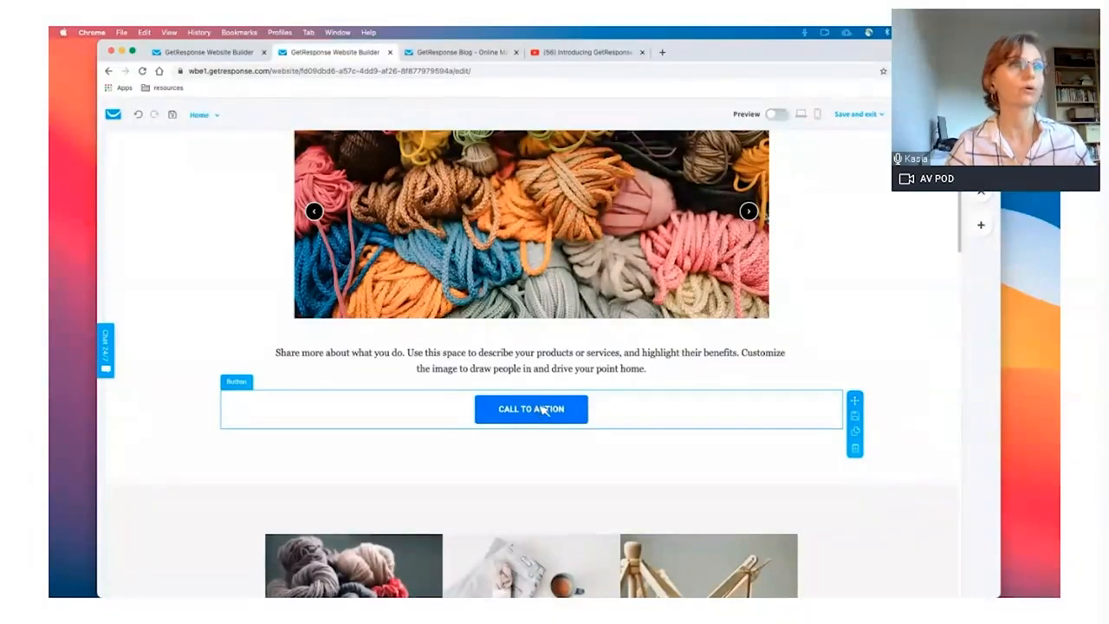
{"action": "left_click", "coordinate": [677, 386]}
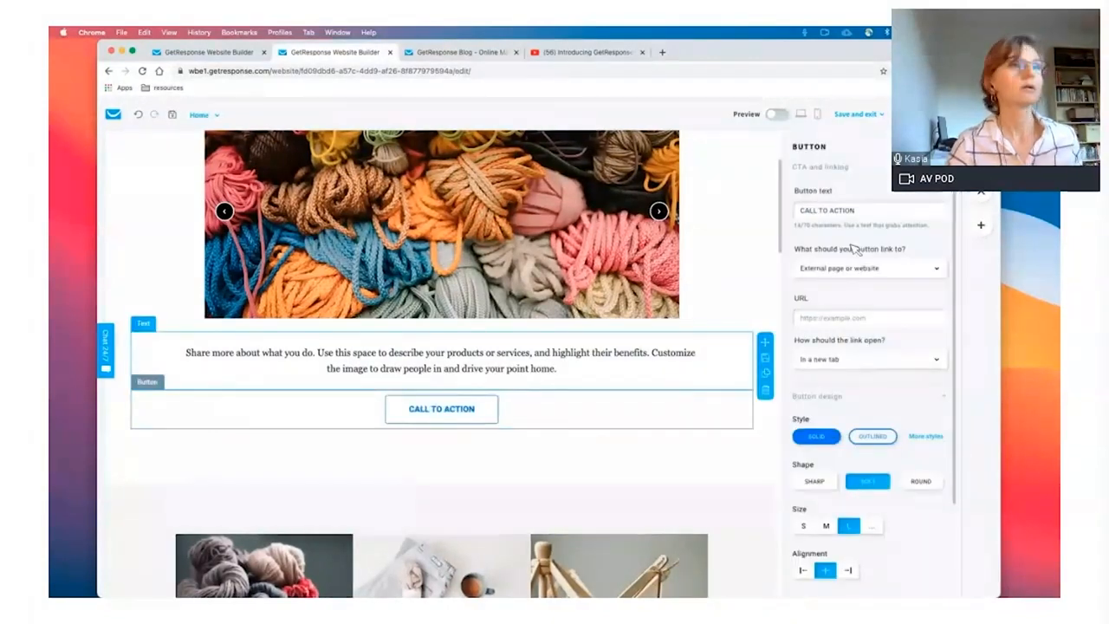
{"action": "left_click", "coordinate": [913, 271]}
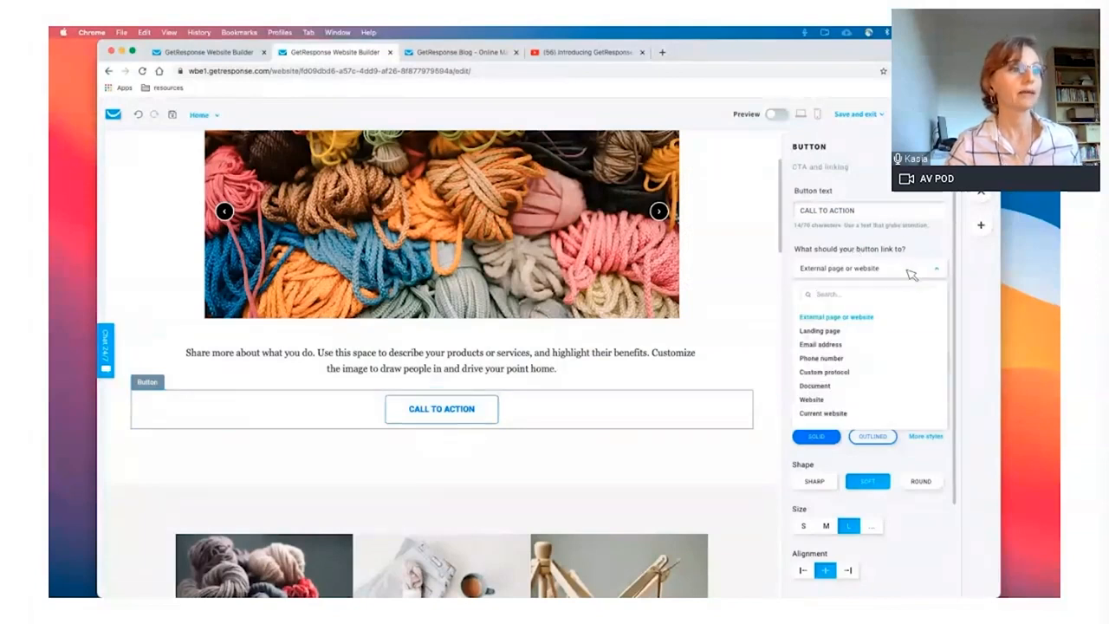
{"action": "left_click", "coordinate": [833, 387]}
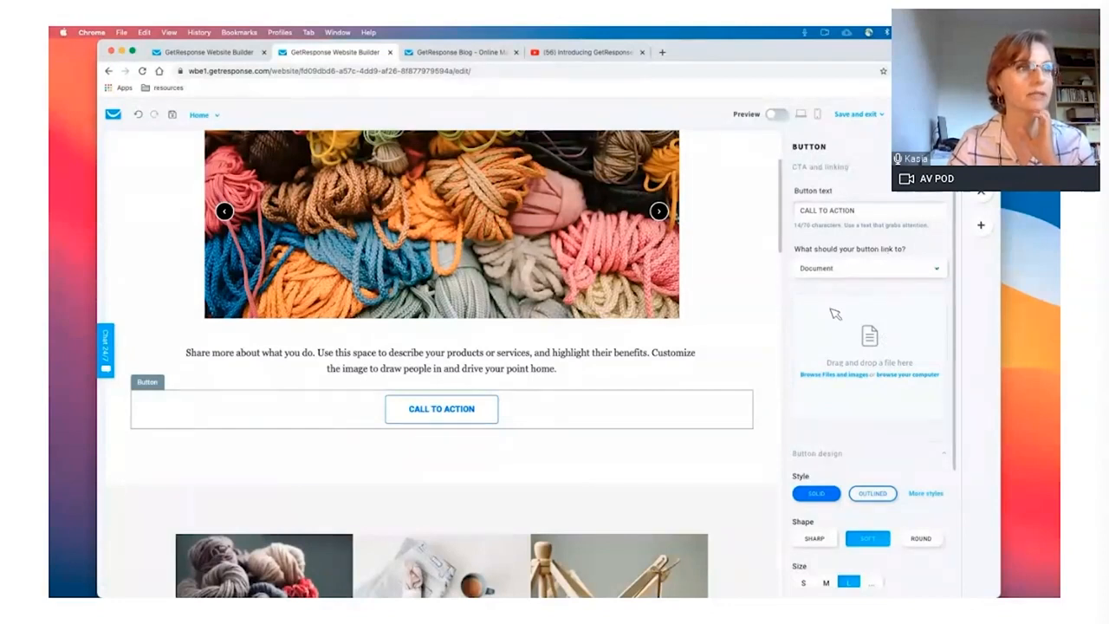
{"action": "left_click", "coordinate": [828, 376]}
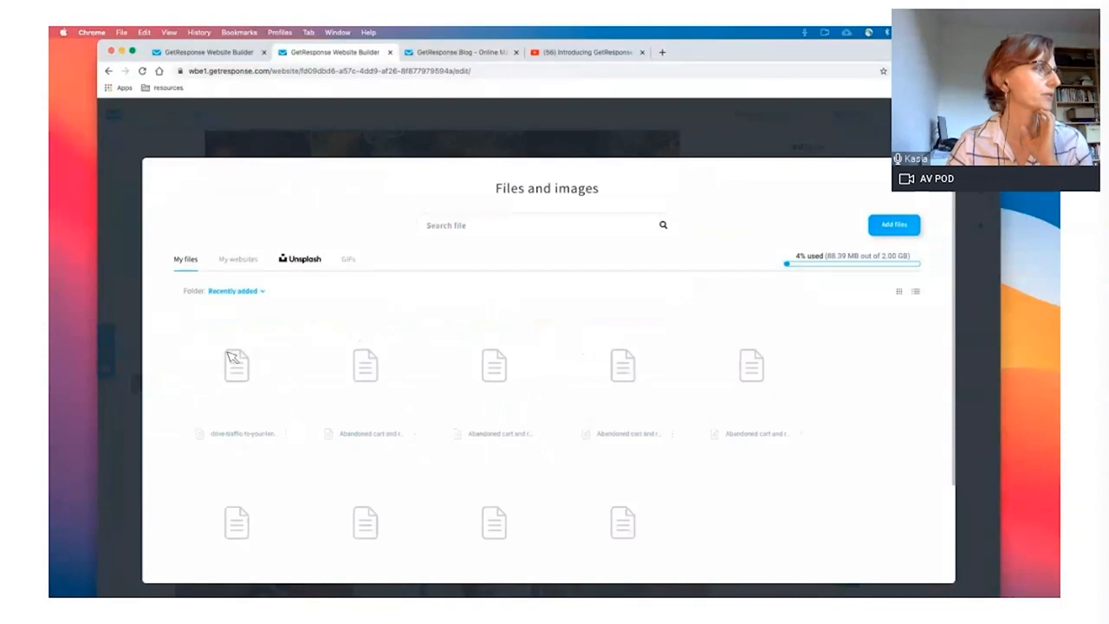
{"action": "mouse_move", "coordinate": [243, 366]}
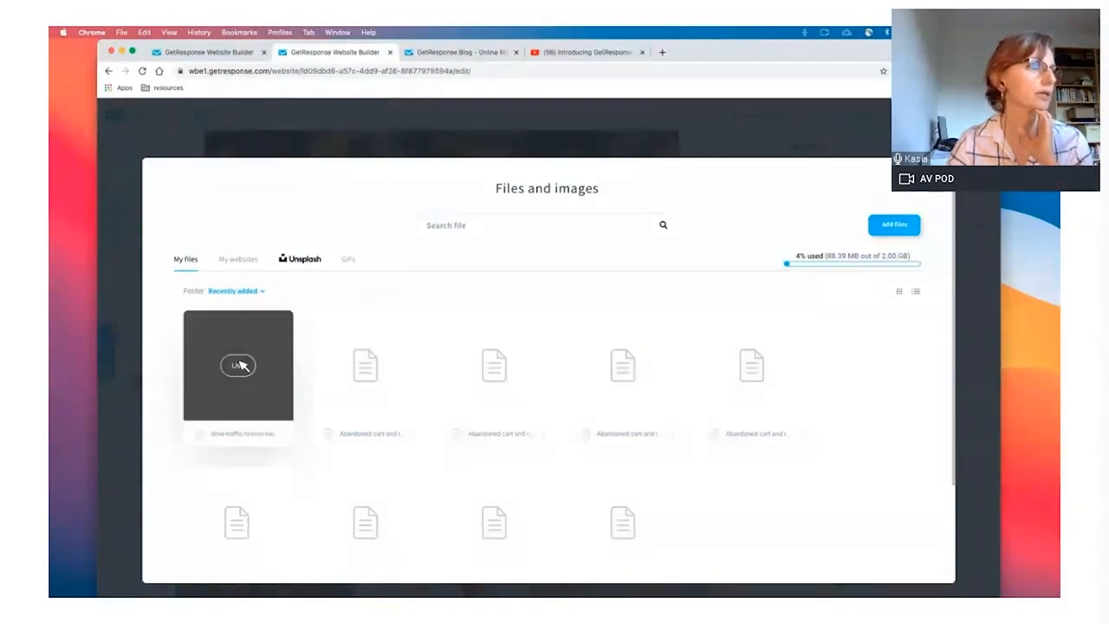
{"action": "left_click", "coordinate": [238, 364]}
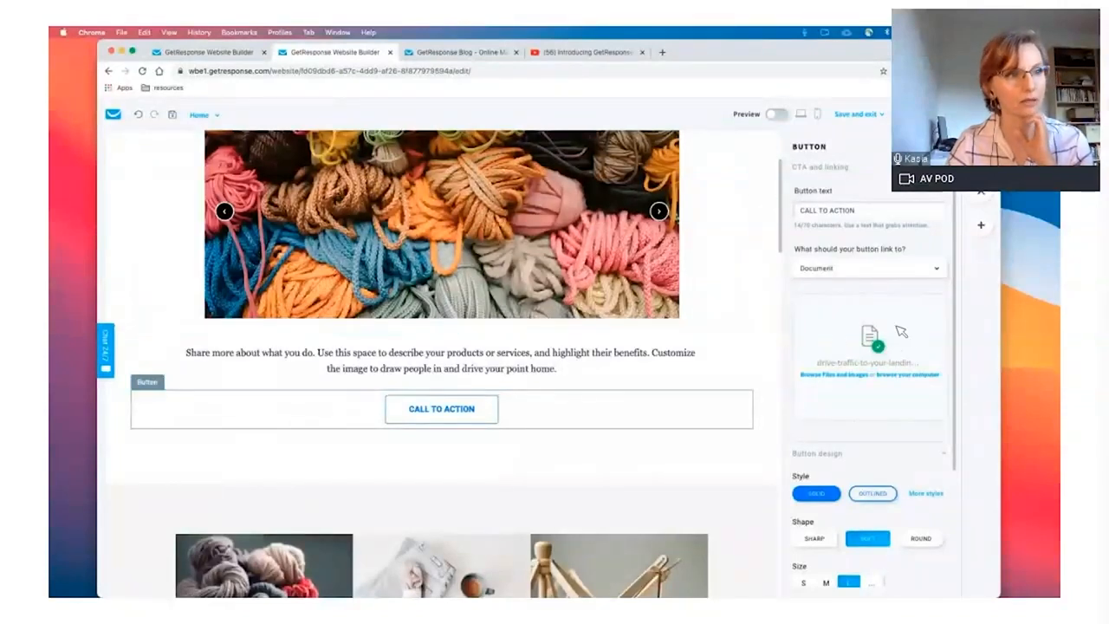
Examine the CALL TO ACTION button's design options and expanded block settings, including padding, border, radius and shadow
{"action": "scroll", "coordinate": [900, 331], "scroll_direction": "down", "scroll_amount": 4}
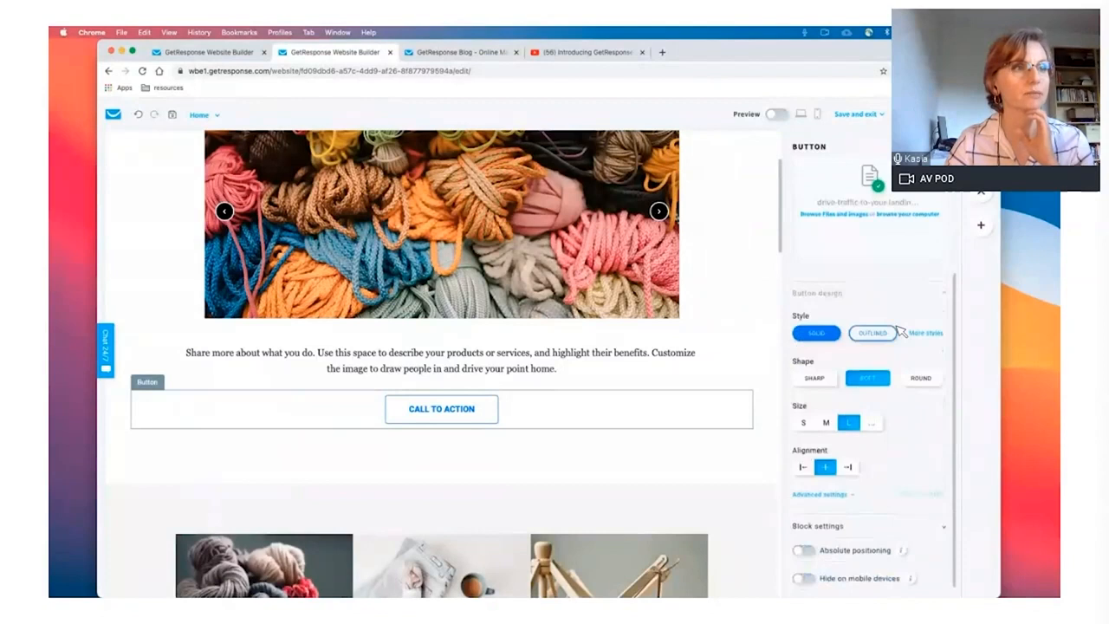
{"action": "left_click", "coordinate": [920, 524]}
{"action": "scroll", "coordinate": [920, 525], "scroll_direction": "down", "scroll_amount": 6}
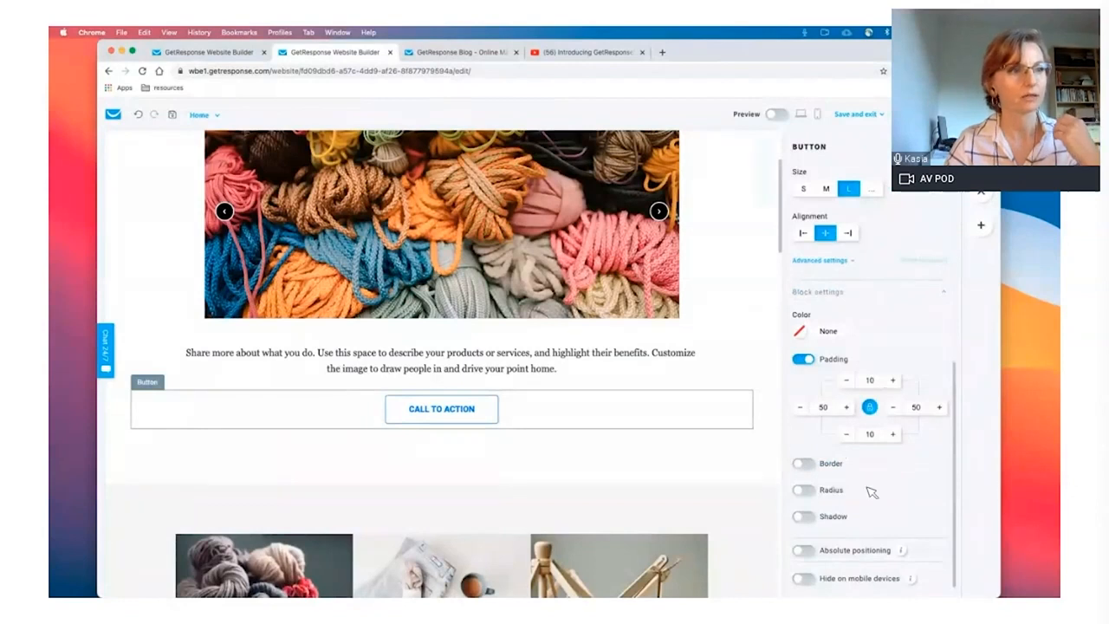
{"action": "scroll", "coordinate": [871, 491], "scroll_direction": "up", "scroll_amount": 8}
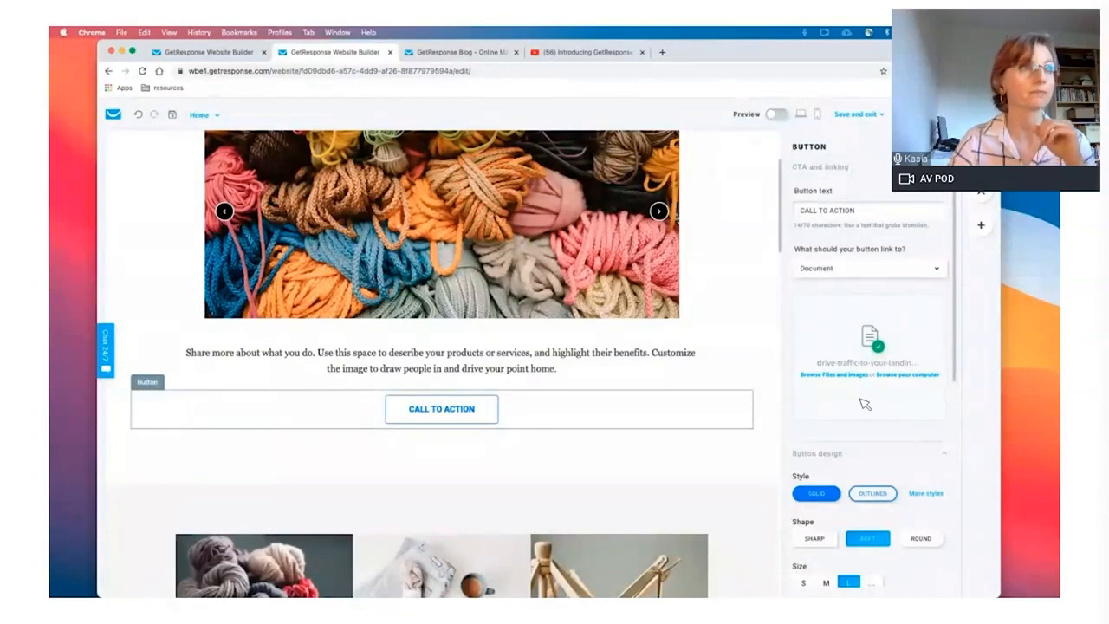
Switch to the Notes checklist, tick off all four Connect with people tasks, and bring up the Manage access to your site section
{"action": "key", "text": "ctrl+Up"}
{"action": "left_click", "coordinate": [692, 372]}
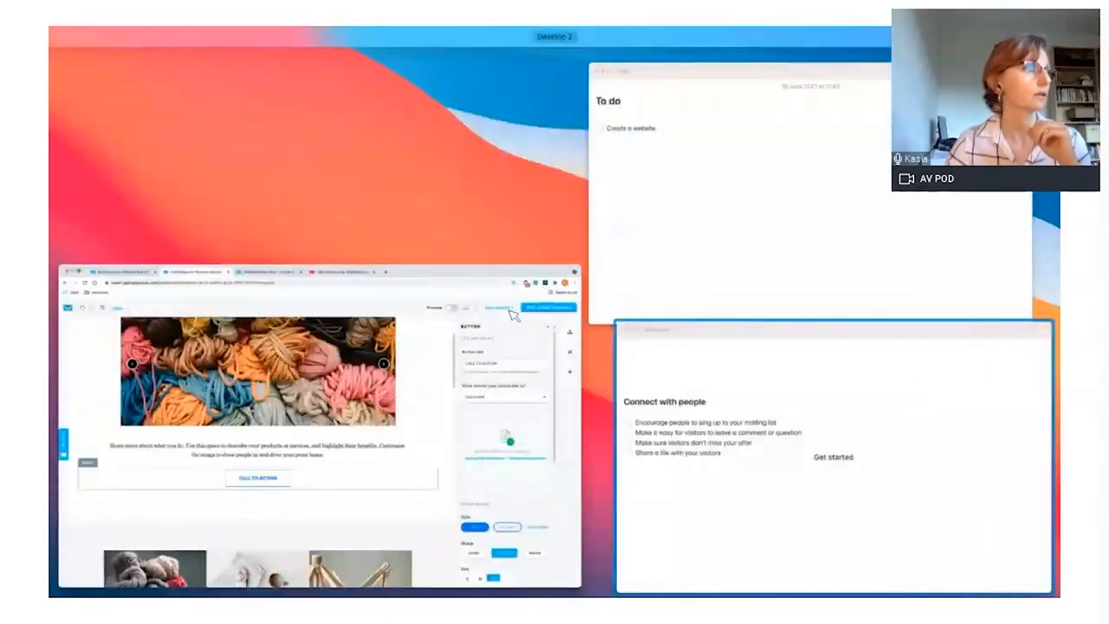
{"action": "left_click", "coordinate": [242, 254]}
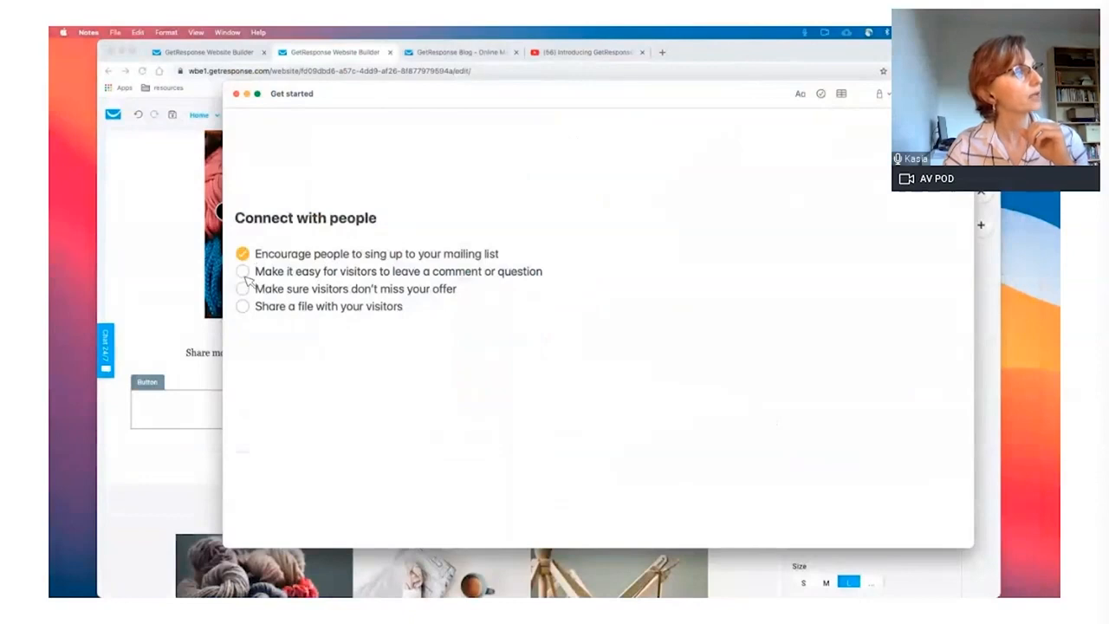
{"action": "left_click", "coordinate": [242, 271]}
{"action": "left_click", "coordinate": [242, 288]}
{"action": "left_click", "coordinate": [243, 306]}
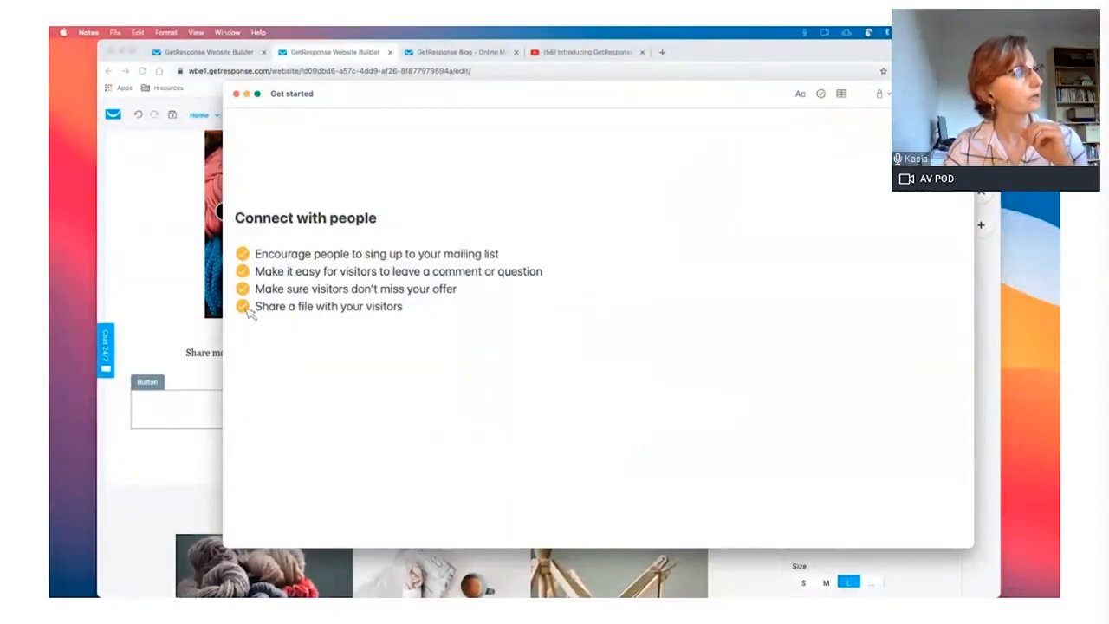
{"action": "scroll", "coordinate": [287, 385], "scroll_direction": "down", "scroll_amount": 10}
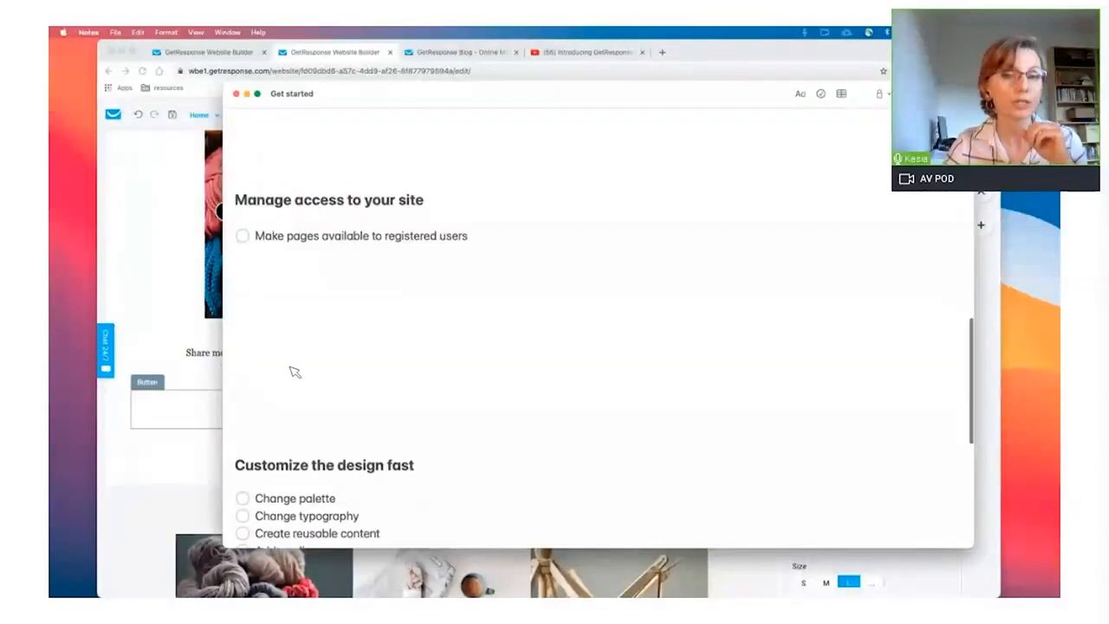
{"action": "scroll", "coordinate": [294, 372], "scroll_direction": "up", "scroll_amount": 2}
{"action": "scroll", "coordinate": [295, 372], "scroll_direction": "up", "scroll_amount": 1}
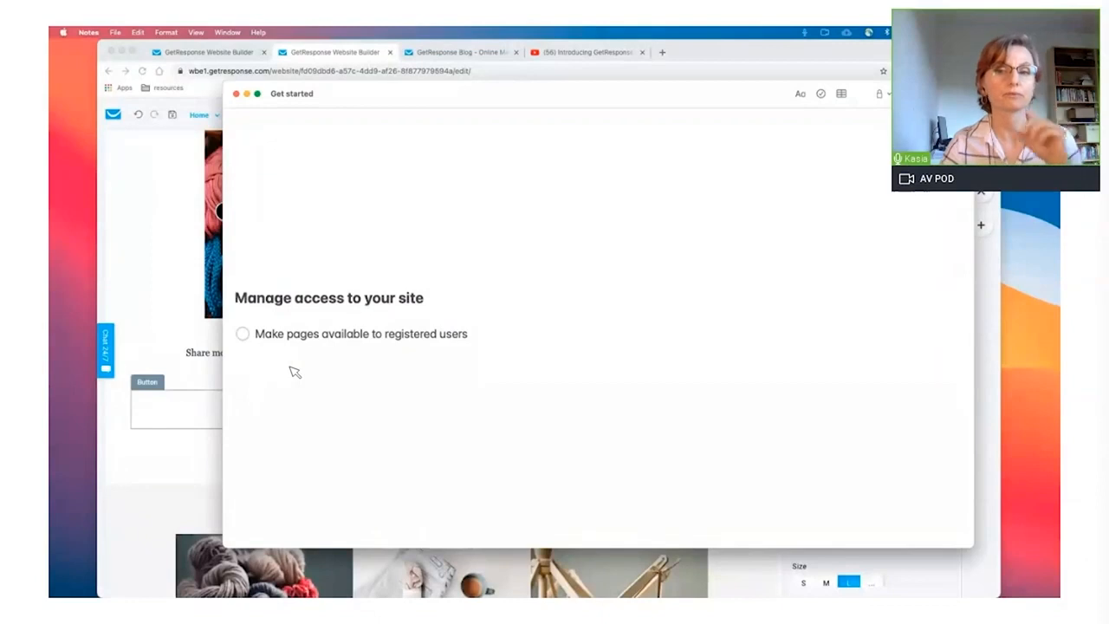
Return to the website editor in Chrome and restrict access to the Community page to Members in its page settings
{"action": "left_click", "coordinate": [200, 457]}
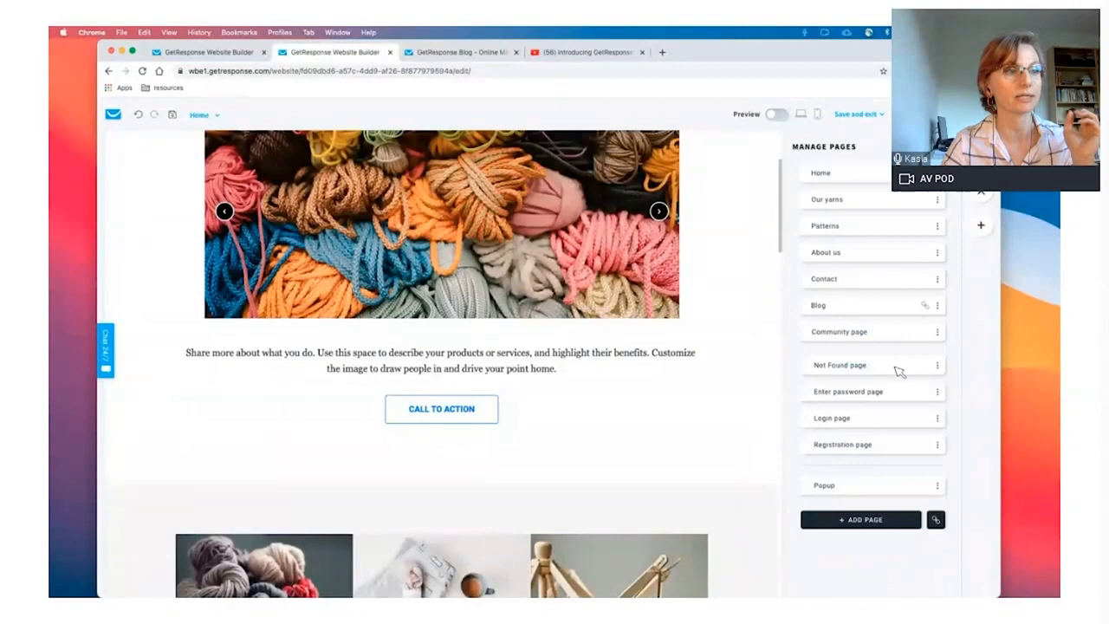
{"action": "left_click", "coordinate": [898, 368]}
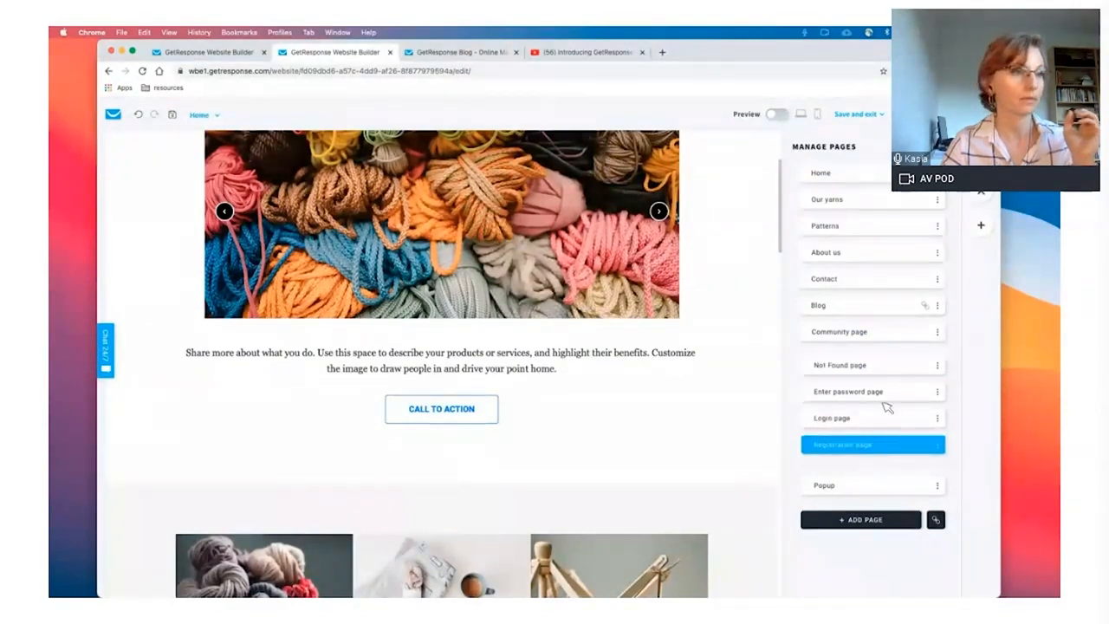
{"action": "left_click", "coordinate": [882, 337]}
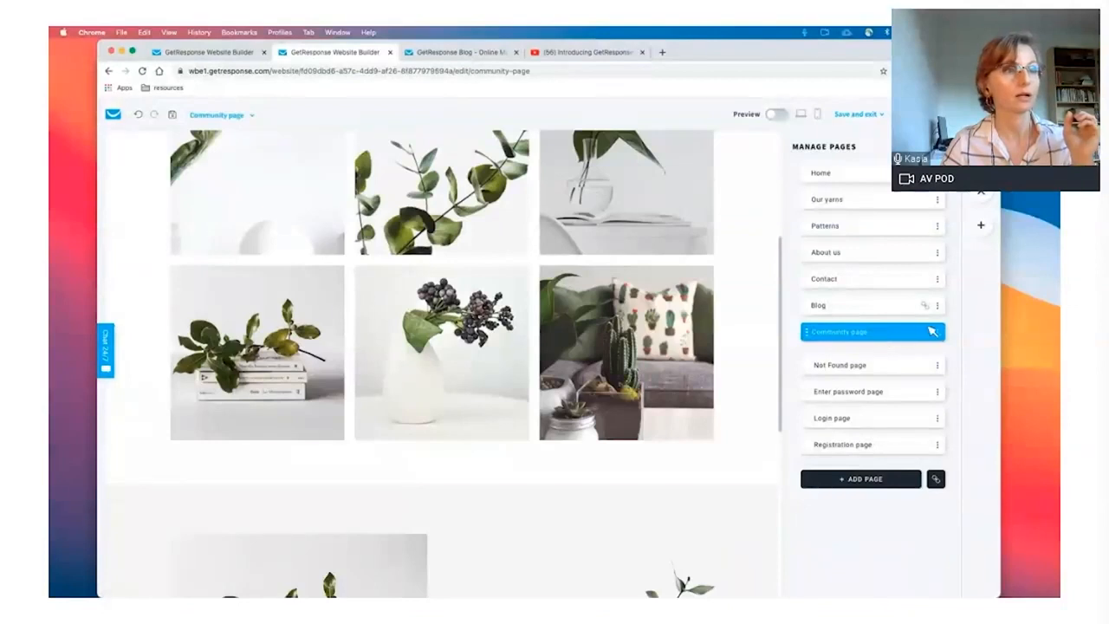
{"action": "left_click", "coordinate": [937, 332]}
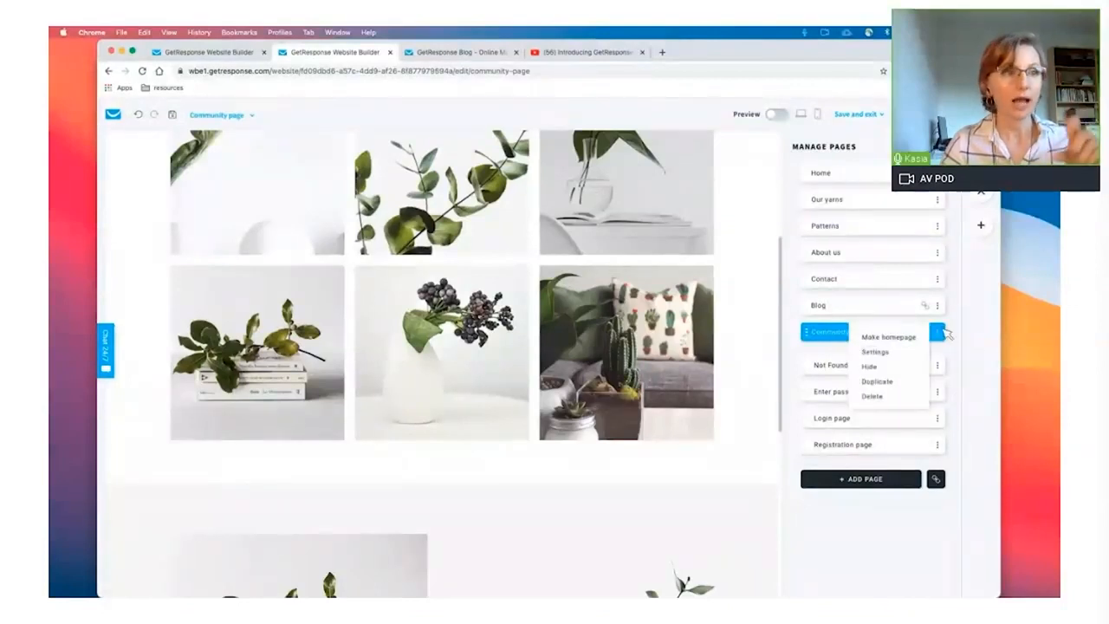
{"action": "left_click", "coordinate": [897, 353]}
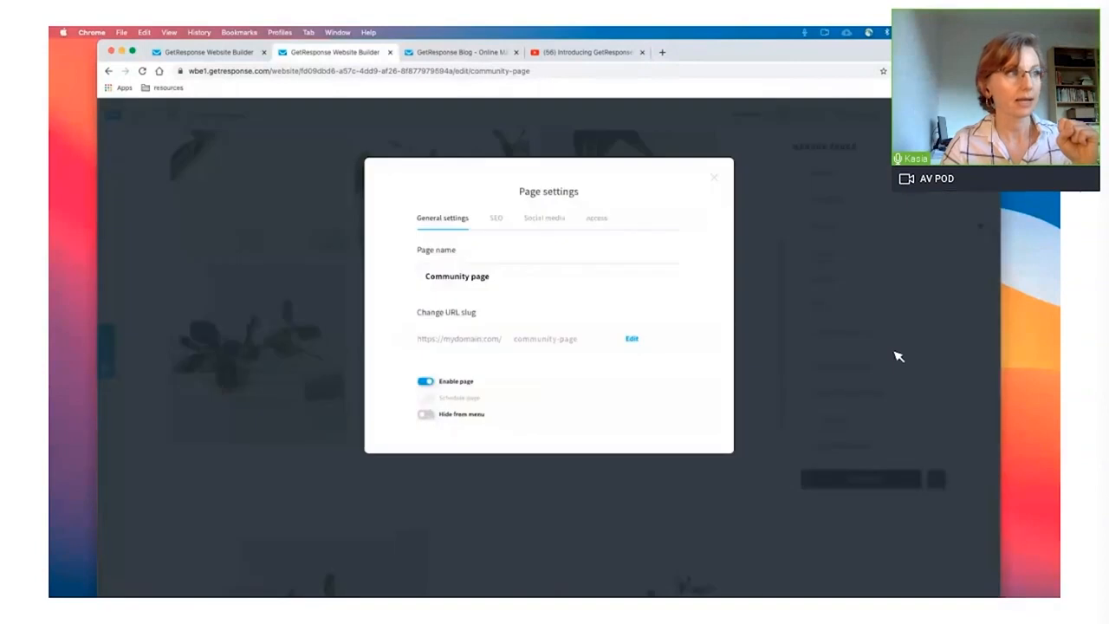
{"action": "left_click", "coordinate": [597, 220]}
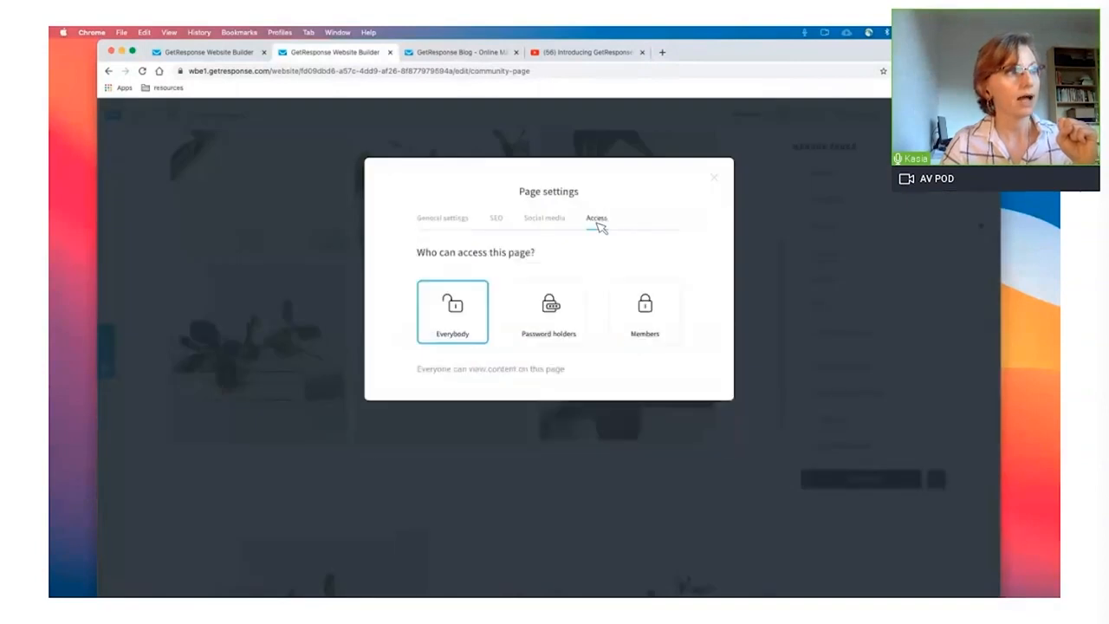
{"action": "left_click", "coordinate": [657, 325]}
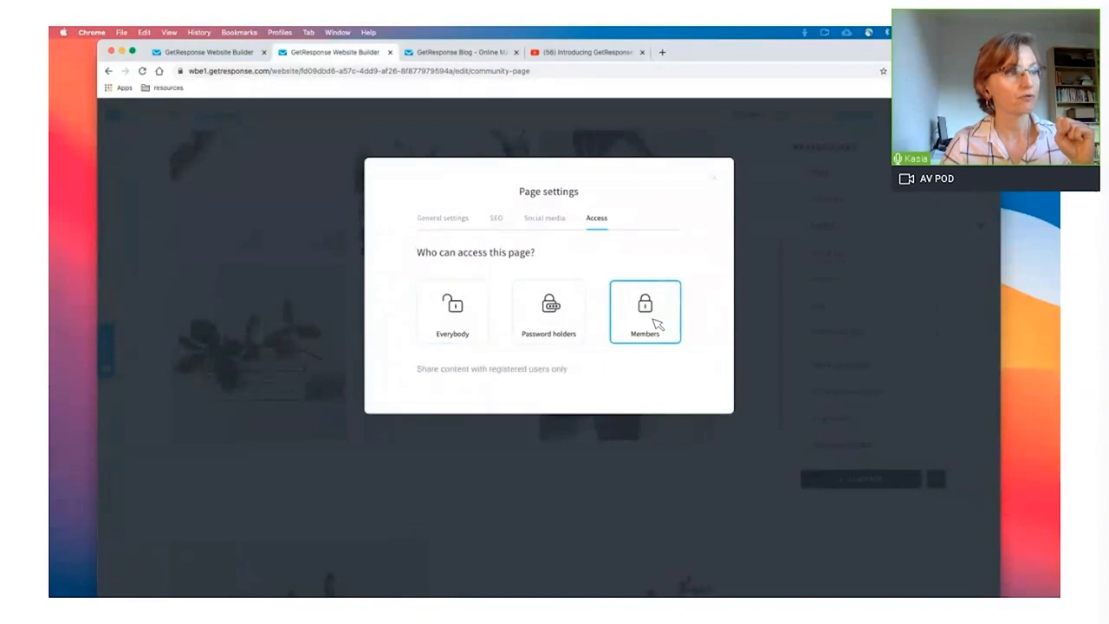
{"action": "left_click", "coordinate": [715, 178]}
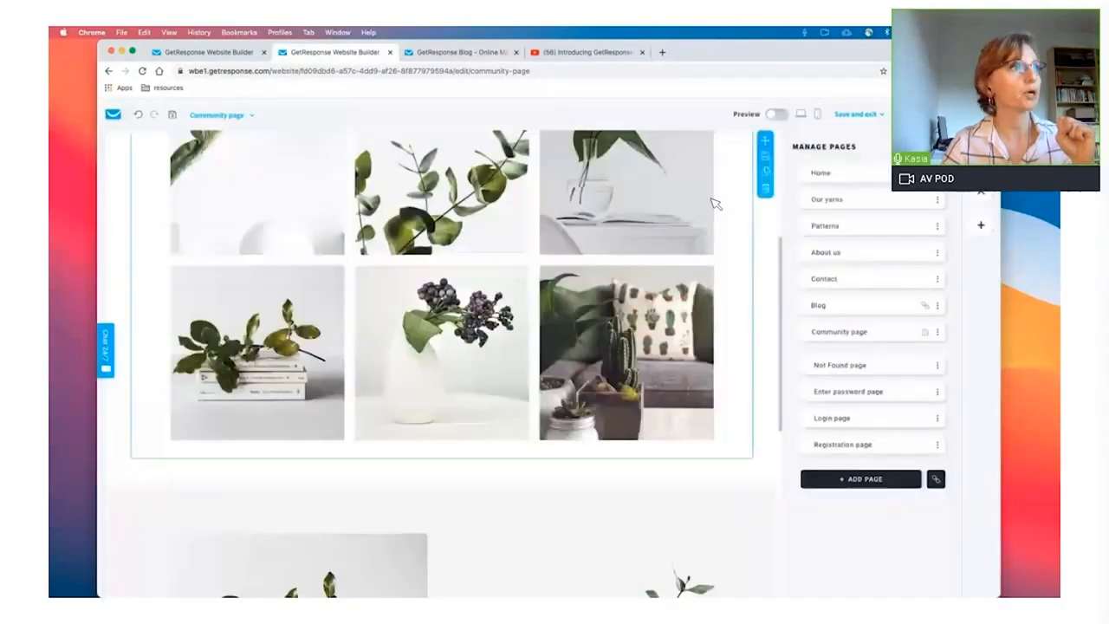
Add a Login/Registration element to the Community page between the site menu and the gallery title
{"action": "scroll", "coordinate": [715, 203], "scroll_direction": "up", "scroll_amount": 3}
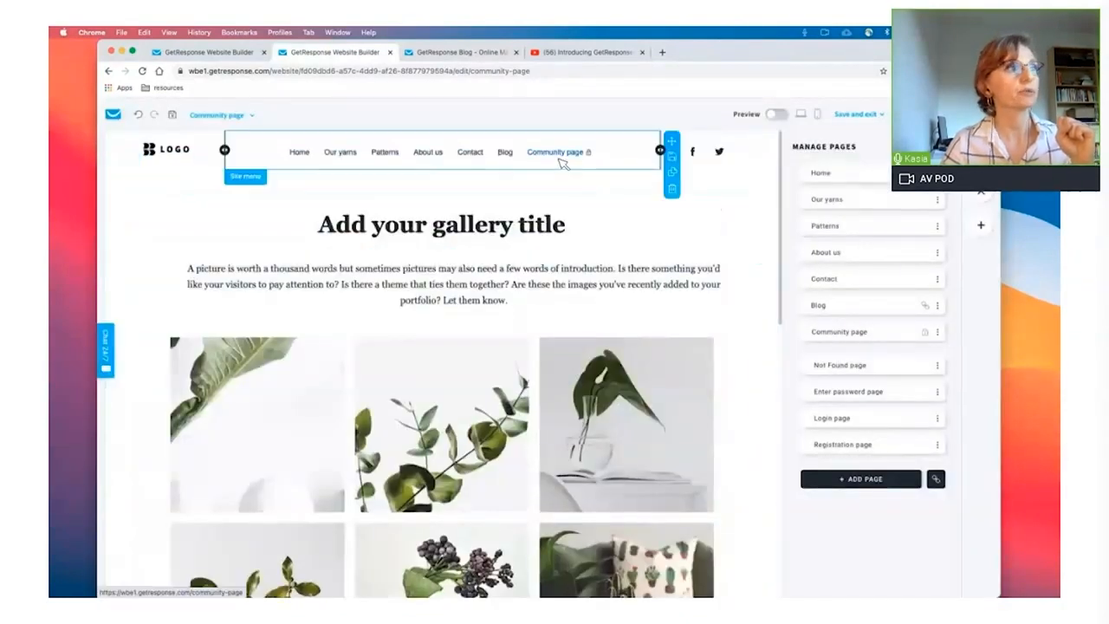
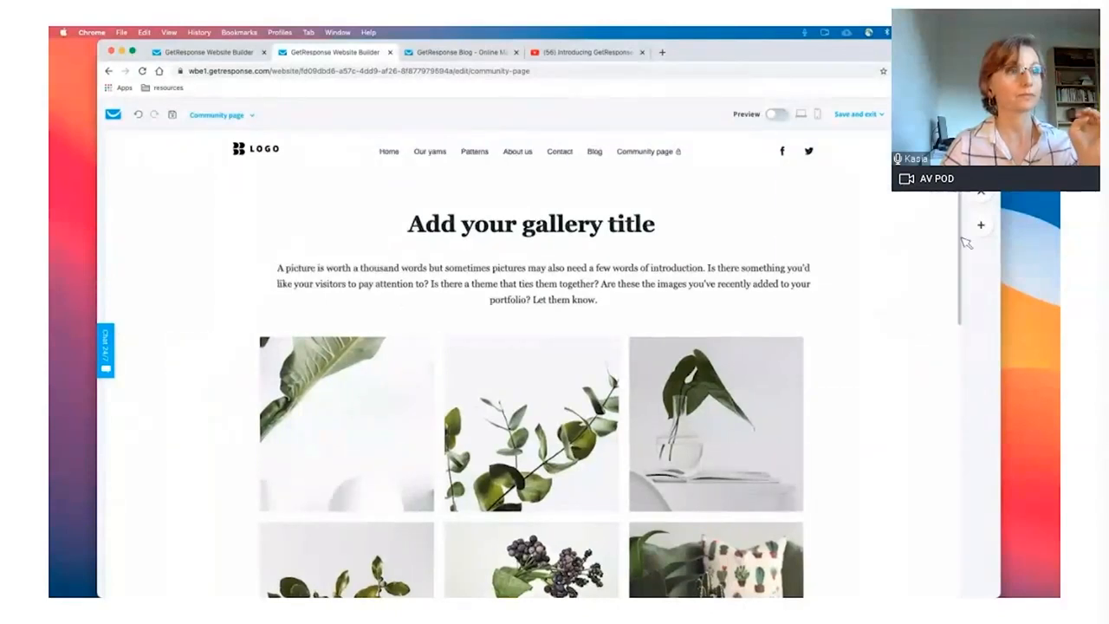
{"action": "left_click", "coordinate": [981, 224]}
{"action": "left_click_drag", "start_coordinate": [925, 465], "coordinate": [542, 173]}
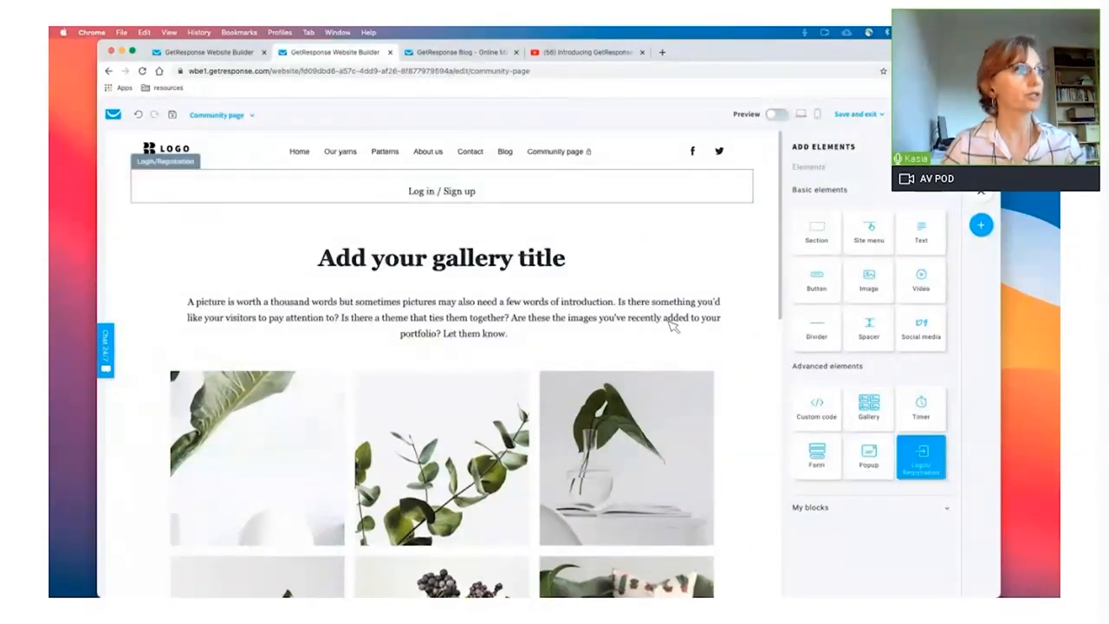
Open the Login/Registration element's settings and examine its link texts, font design and block settings
{"action": "left_click", "coordinate": [486, 197]}
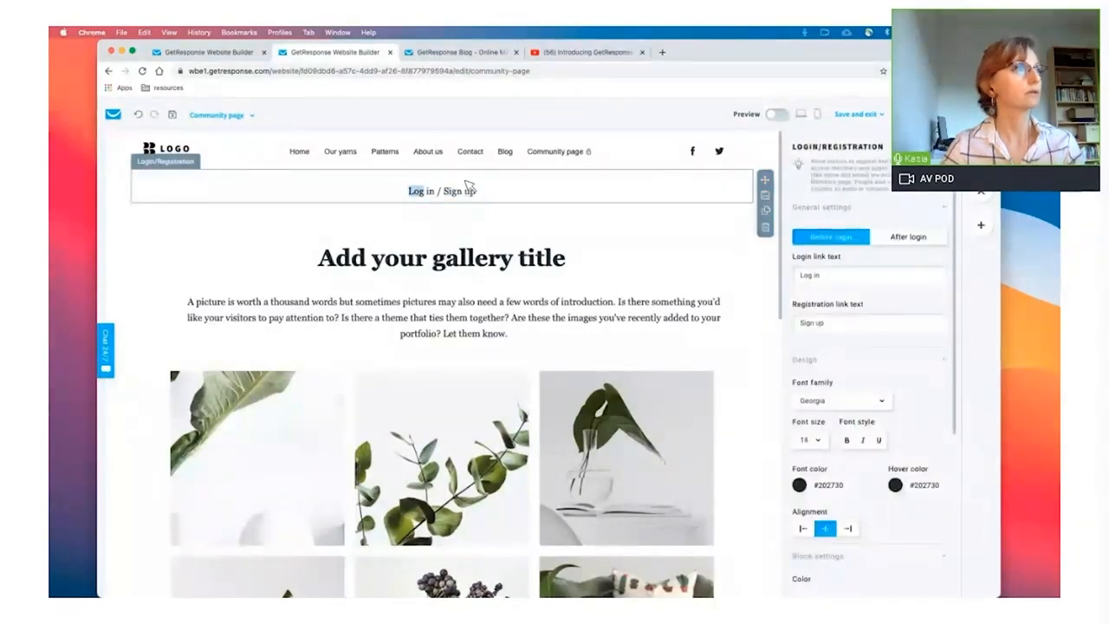
{"action": "scroll", "coordinate": [844, 272], "scroll_direction": "down", "scroll_amount": 1}
{"action": "scroll", "coordinate": [844, 272], "scroll_direction": "down", "scroll_amount": 4}
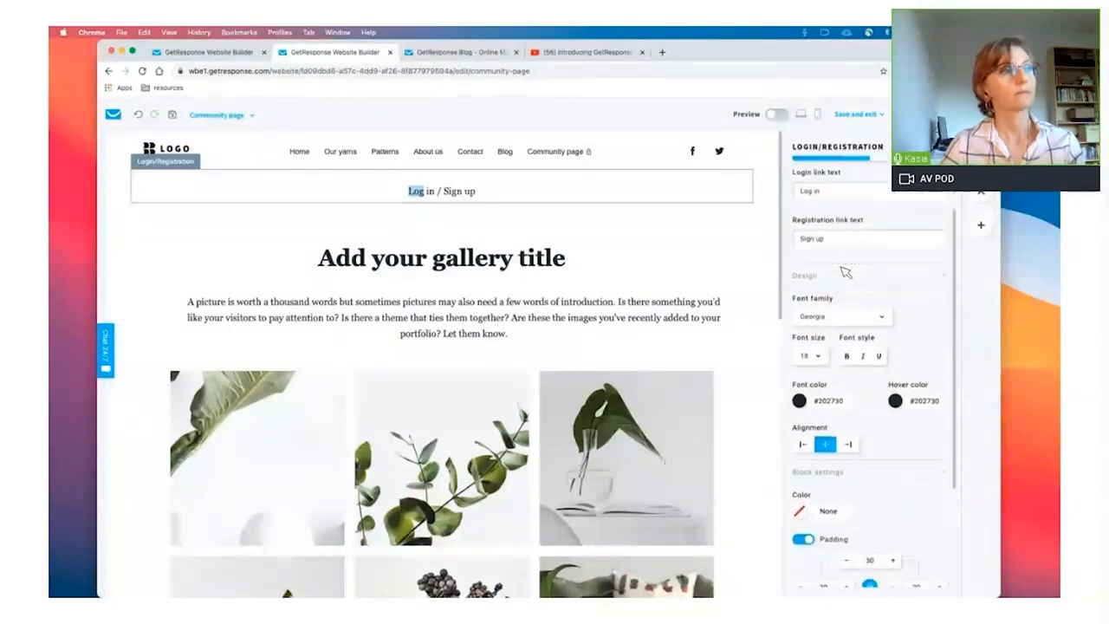
{"action": "scroll", "coordinate": [810, 281], "scroll_direction": "up", "scroll_amount": 5}
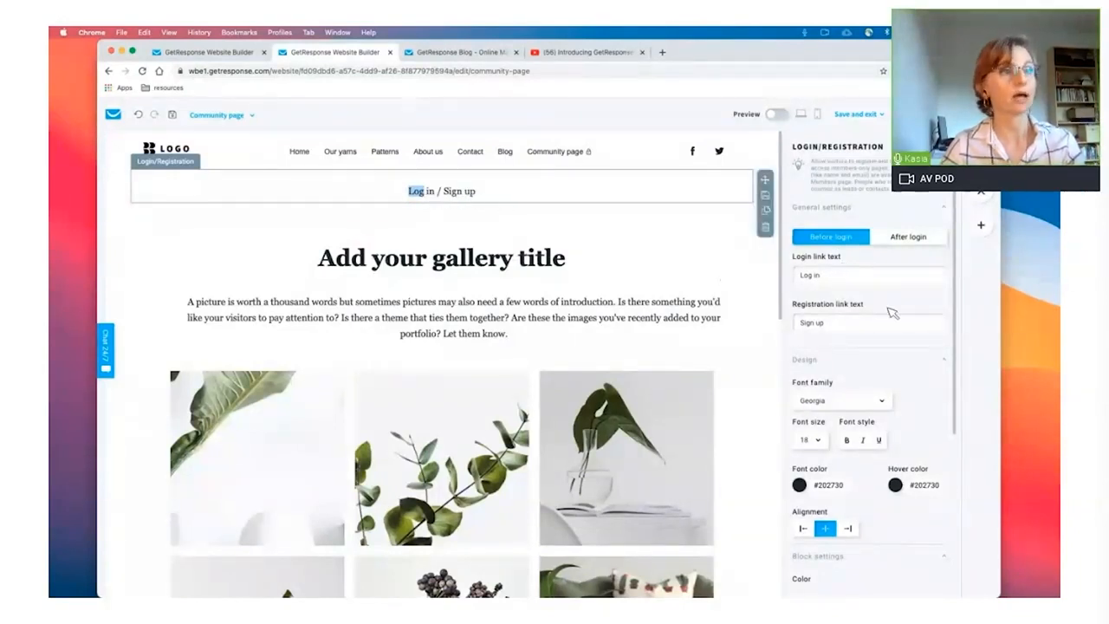
Set the Login/Registration element's after-login user menu to display Avatar and name
{"action": "scroll", "coordinate": [912, 233], "scroll_direction": "down", "scroll_amount": 1}
{"action": "left_click", "coordinate": [914, 234]}
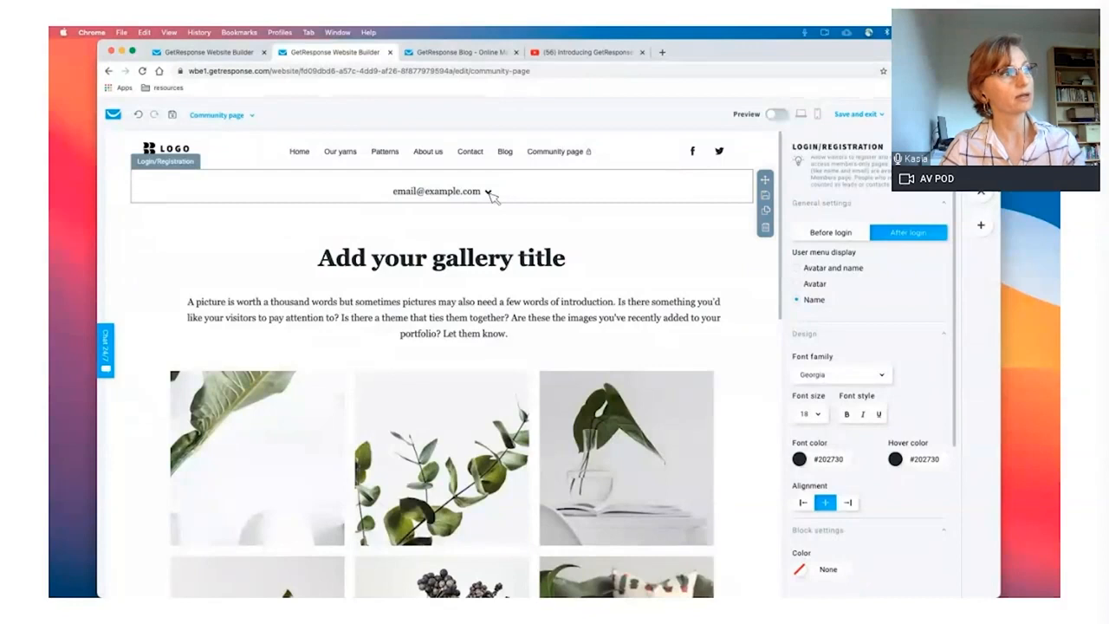
{"action": "scroll", "coordinate": [501, 204], "scroll_direction": "down", "scroll_amount": 1}
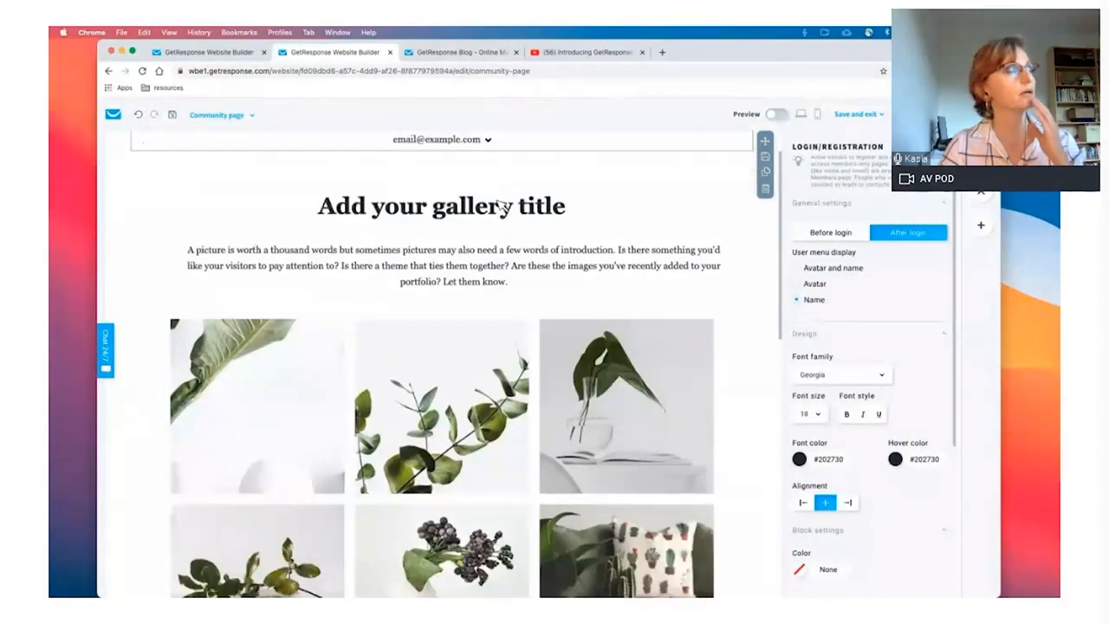
{"action": "scroll", "coordinate": [501, 205], "scroll_direction": "up", "scroll_amount": 1}
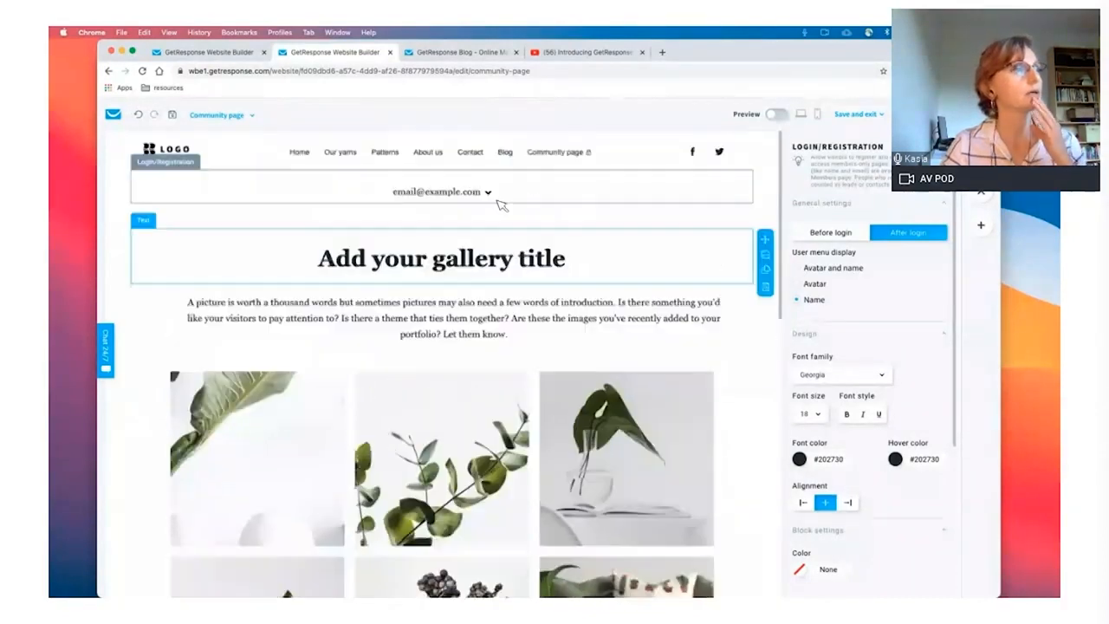
{"action": "left_click", "coordinate": [801, 286]}
{"action": "left_click", "coordinate": [814, 272]}
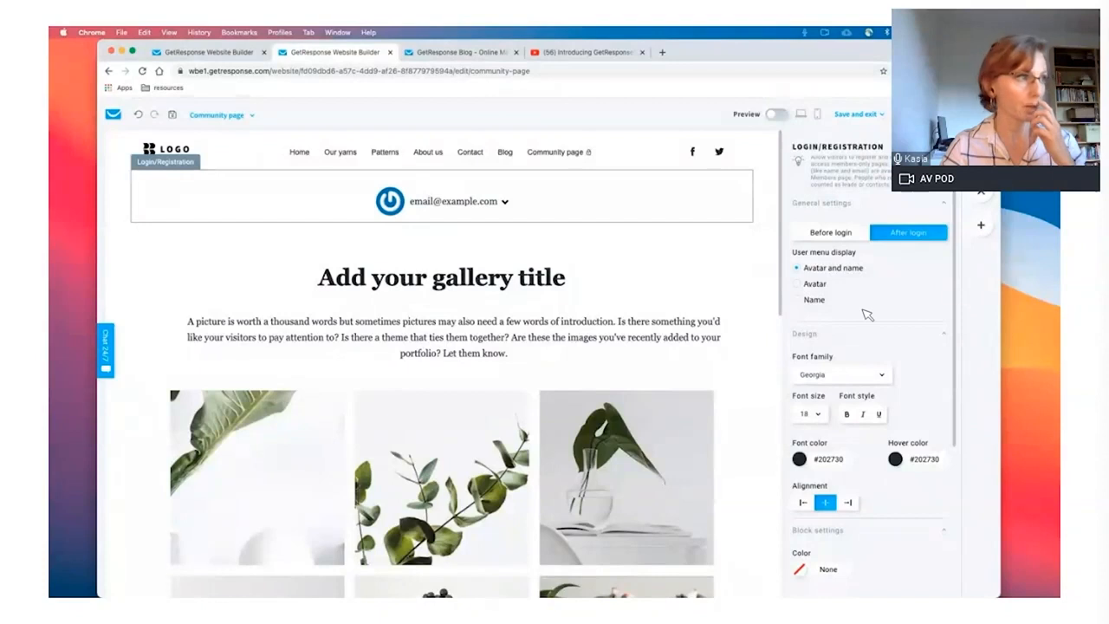
{"action": "scroll", "coordinate": [867, 315], "scroll_direction": "down", "scroll_amount": 1}
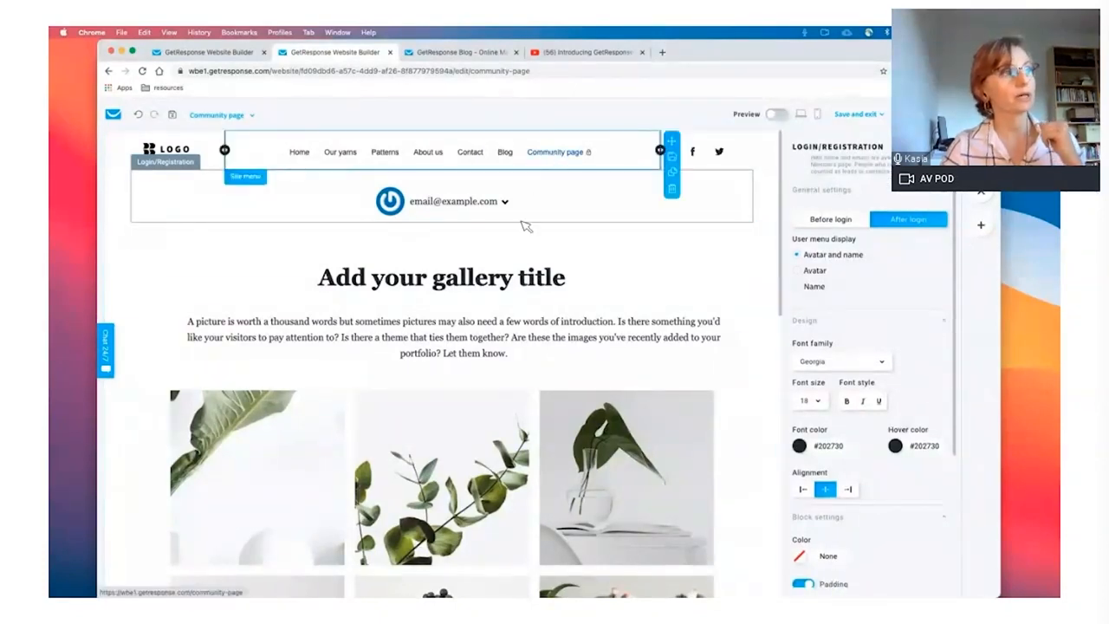
Switch to the Notes checklist, tick off Make pages available to registered users, and bring up the Customize the design fast section
{"action": "key", "text": "ctrl+Up"}
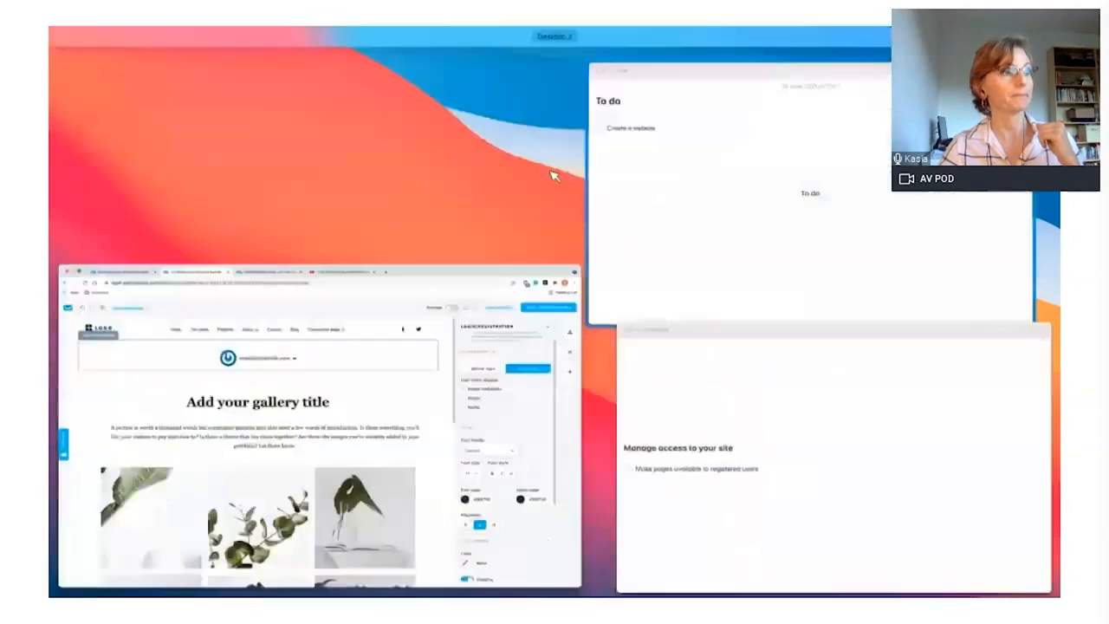
{"action": "left_click", "coordinate": [736, 424]}
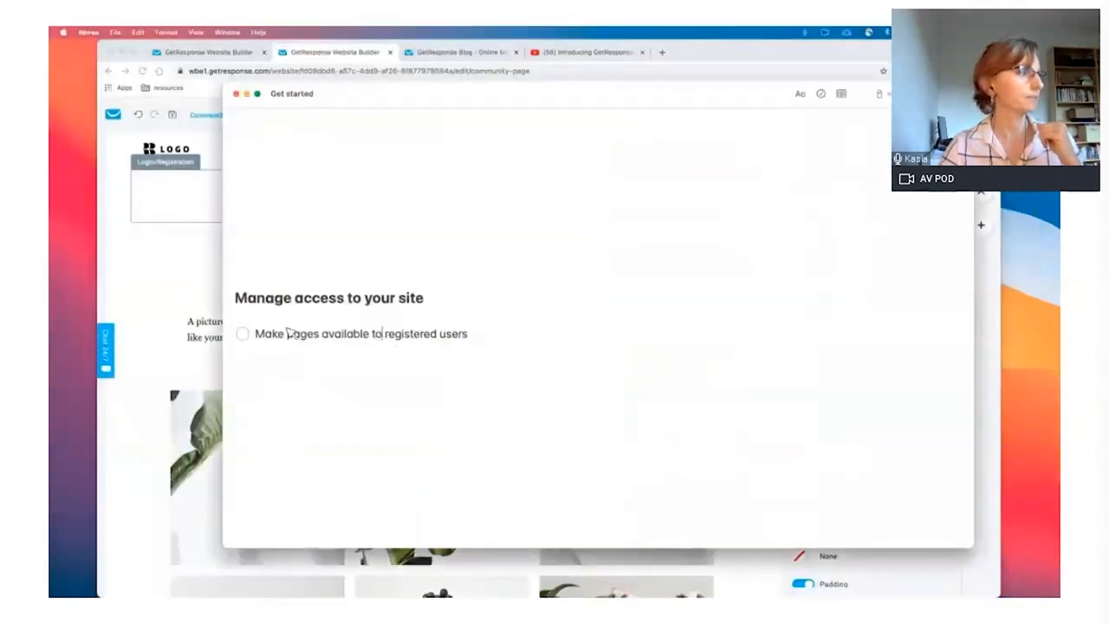
{"action": "left_click", "coordinate": [243, 337]}
{"action": "scroll", "coordinate": [248, 347], "scroll_direction": "down", "scroll_amount": 5}
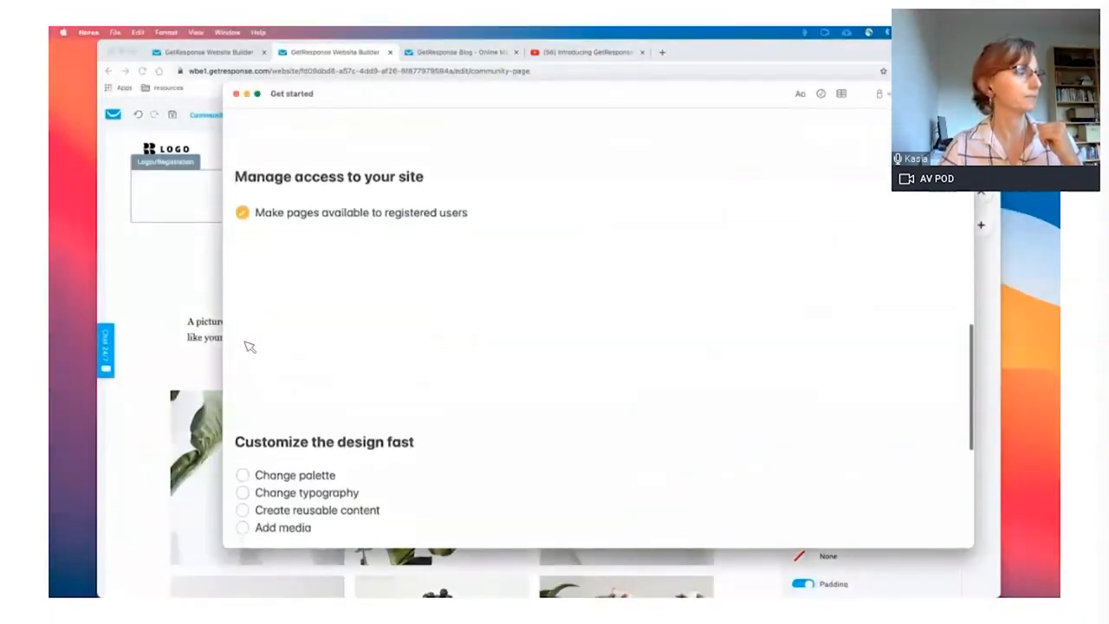
{"action": "scroll", "coordinate": [248, 347], "scroll_direction": "down", "scroll_amount": 3}
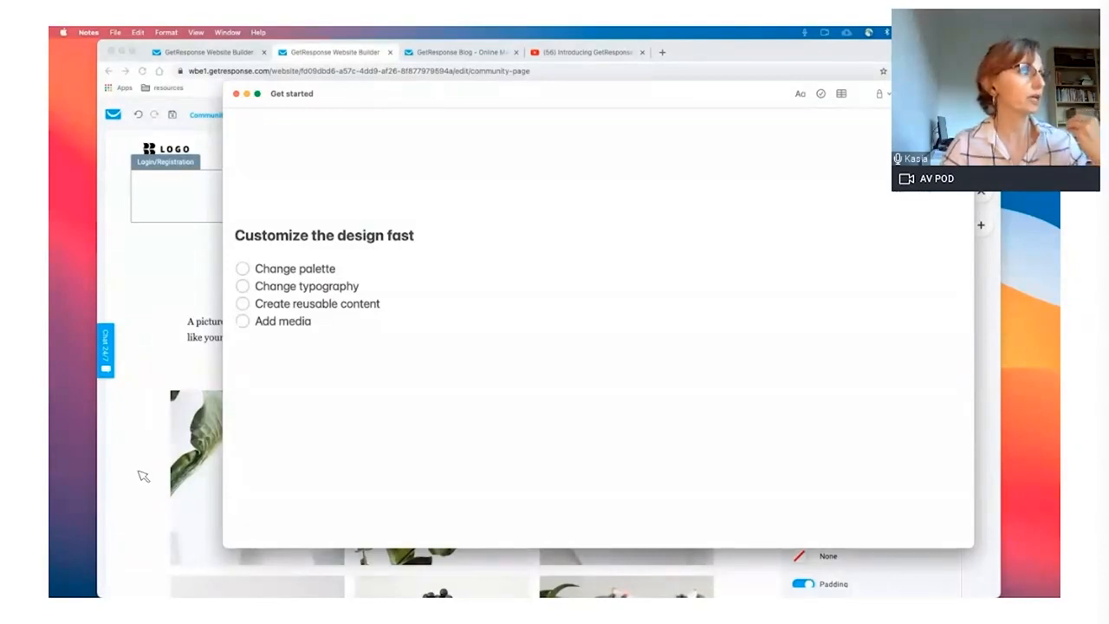
Return to the website editor in Chrome and add a Video element between the Community page's gallery description and images
{"action": "left_click", "coordinate": [143, 477]}
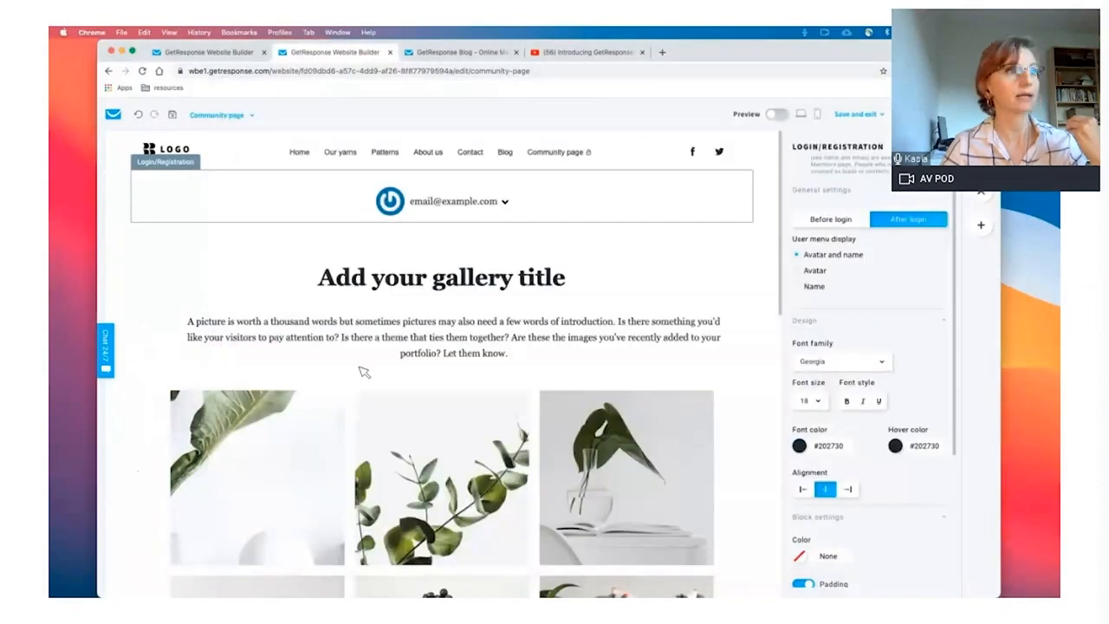
{"action": "scroll", "coordinate": [581, 257], "scroll_direction": "down", "scroll_amount": 1}
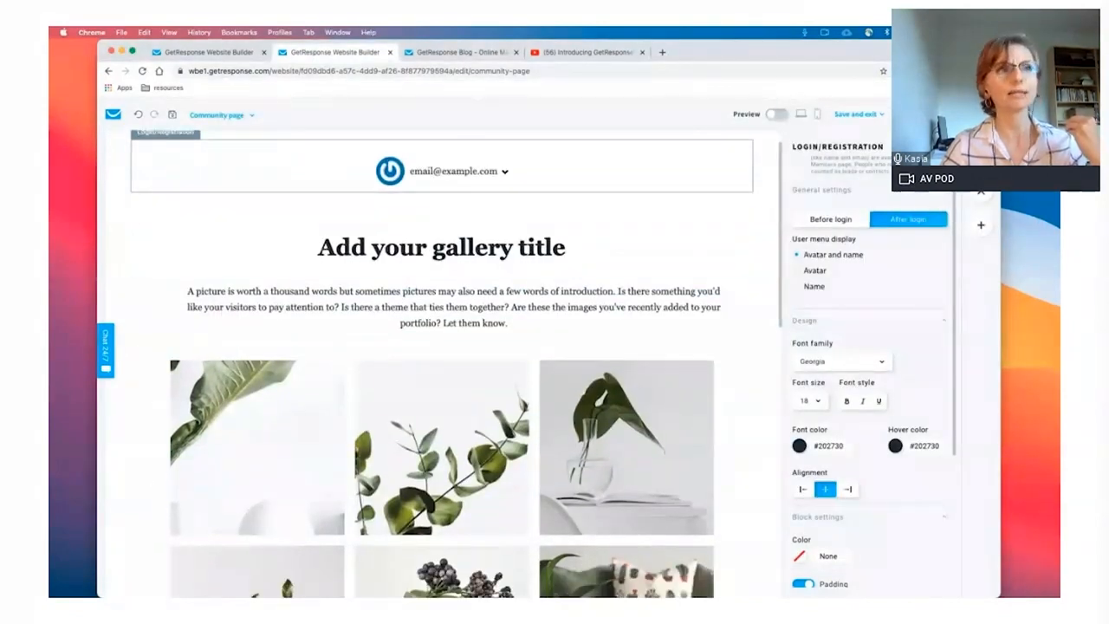
{"action": "left_click", "coordinate": [980, 156]}
{"action": "left_click", "coordinate": [936, 332]}
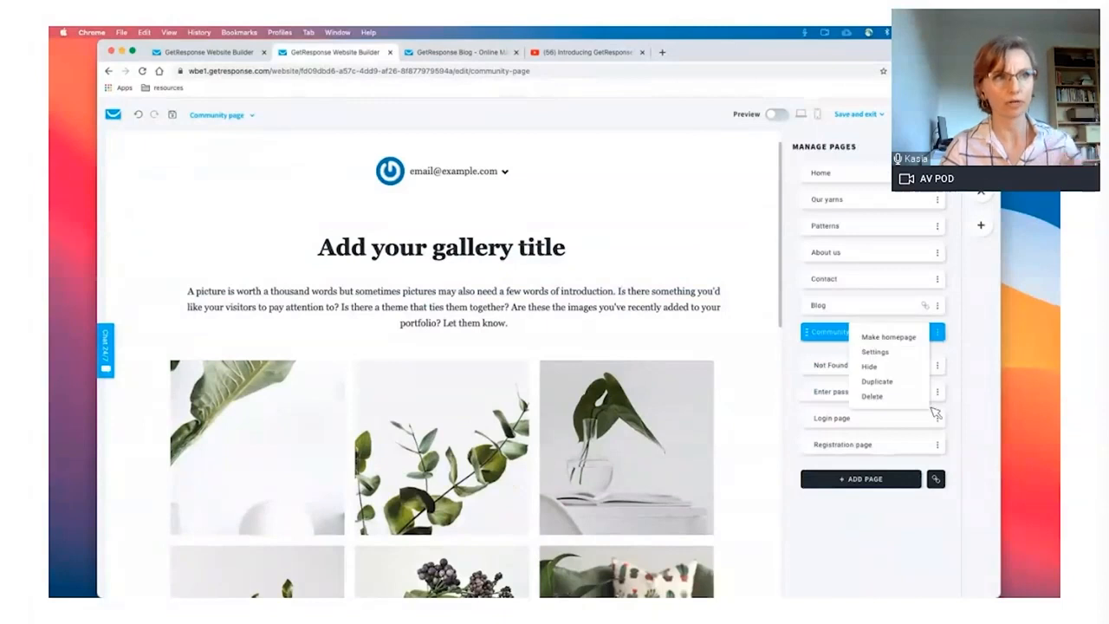
{"action": "left_click", "coordinate": [980, 225]}
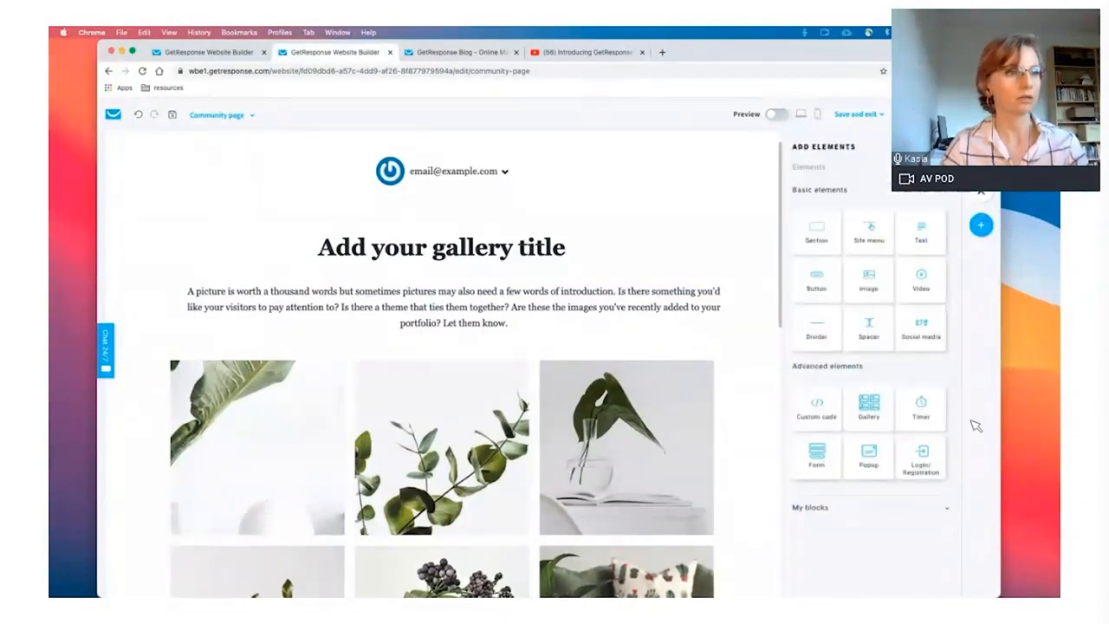
{"action": "left_click", "coordinate": [917, 509]}
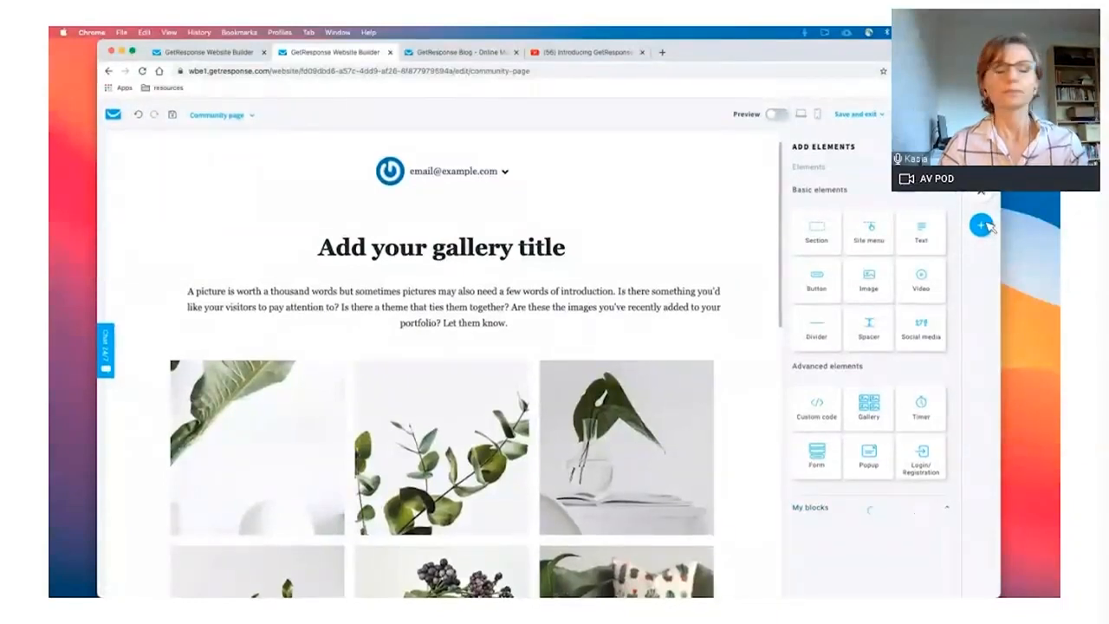
{"action": "left_click", "coordinate": [859, 402]}
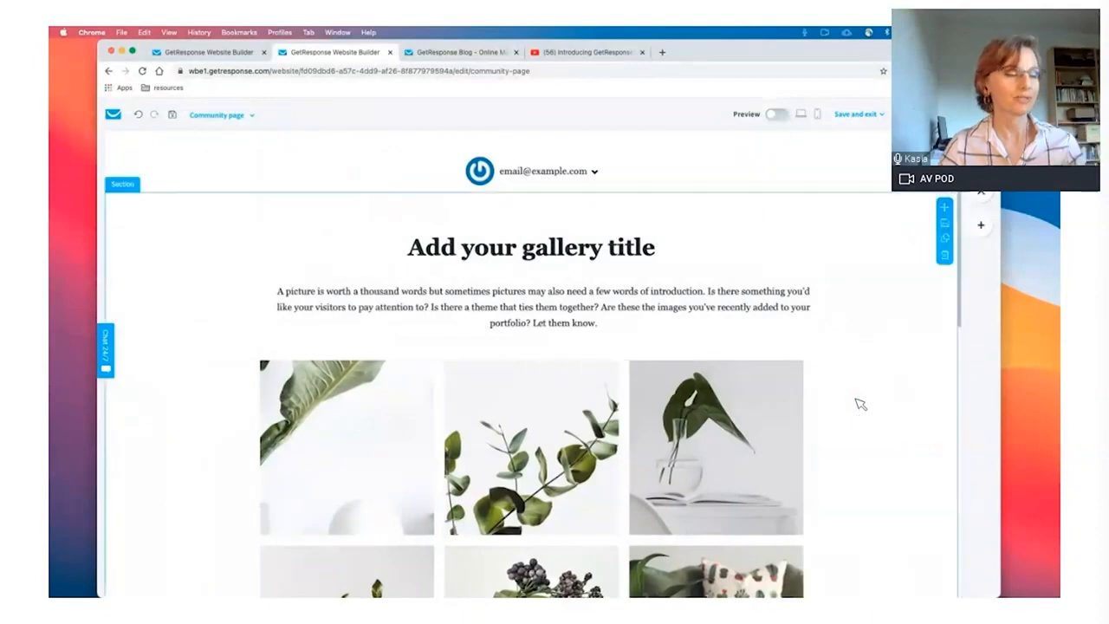
{"action": "left_click", "coordinate": [980, 226]}
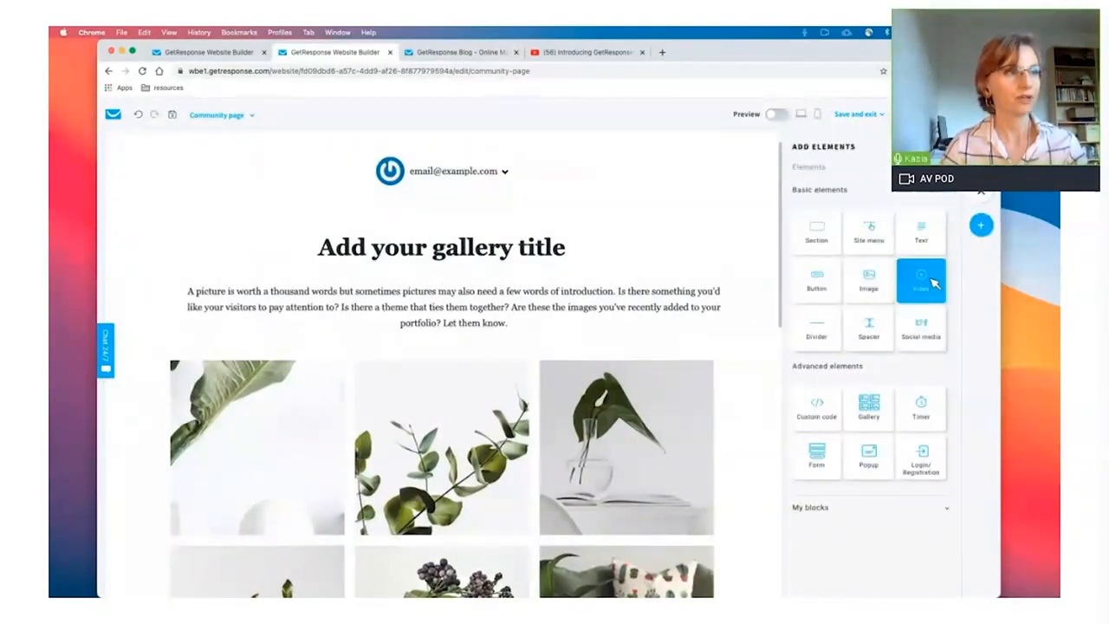
{"action": "left_click_drag", "start_coordinate": [525, 343], "coordinate": [517, 344]}
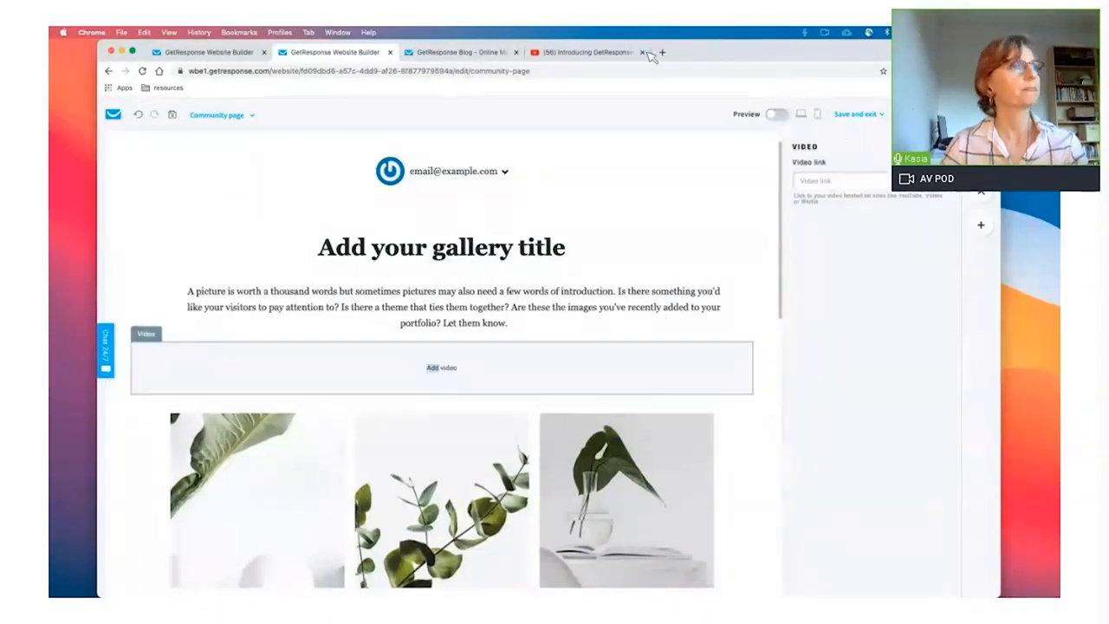
Copy the YouTube address of the Introducing GetResponse video from its browser tab and use it as the Video element's link
{"action": "left_click", "coordinate": [585, 52]}
{"action": "left_click", "coordinate": [465, 71]}
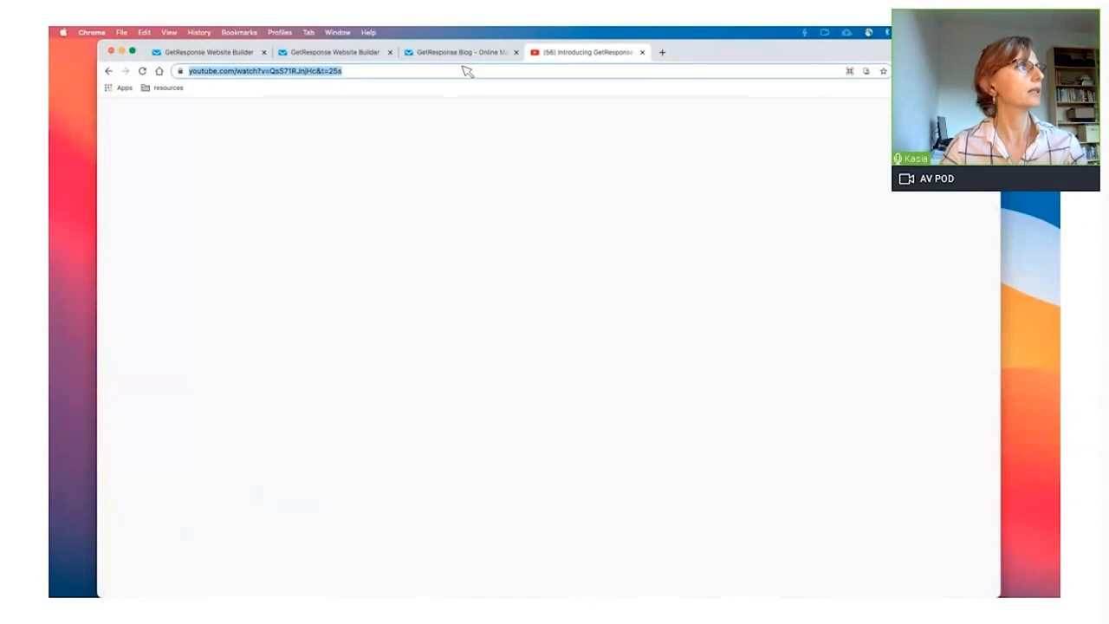
{"action": "left_click", "coordinate": [316, 53]}
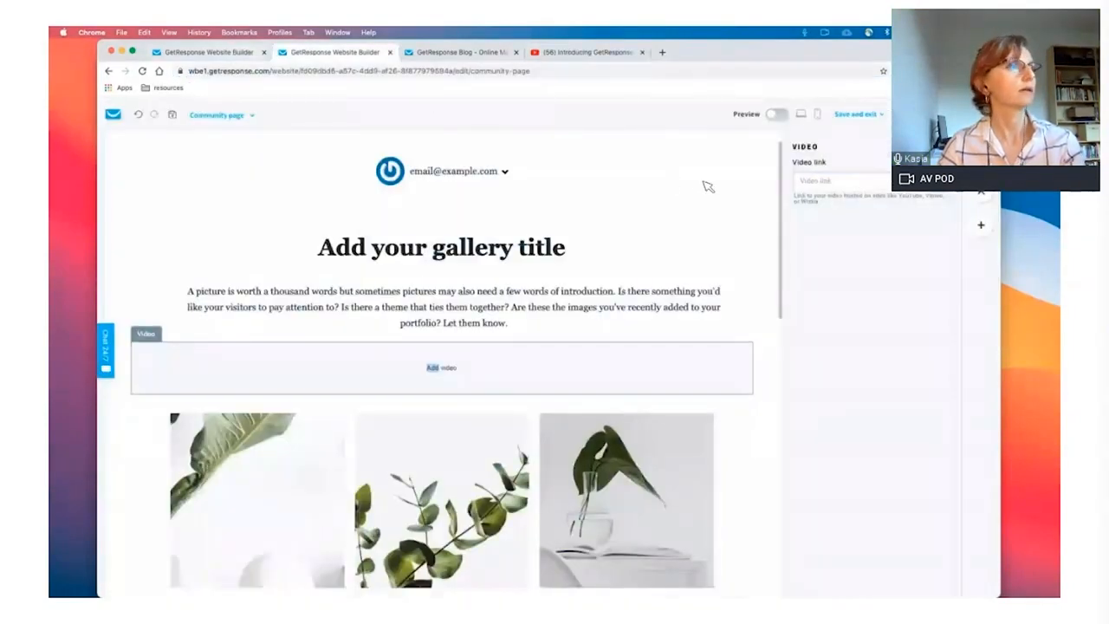
{"action": "left_click", "coordinate": [213, 52]}
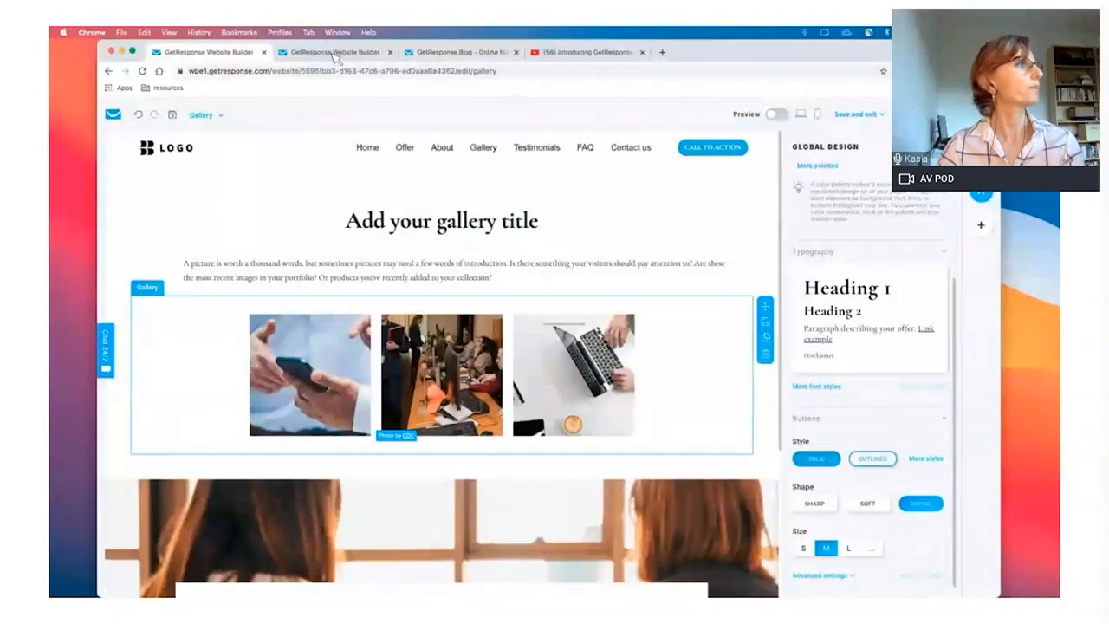
{"action": "left_click", "coordinate": [333, 53]}
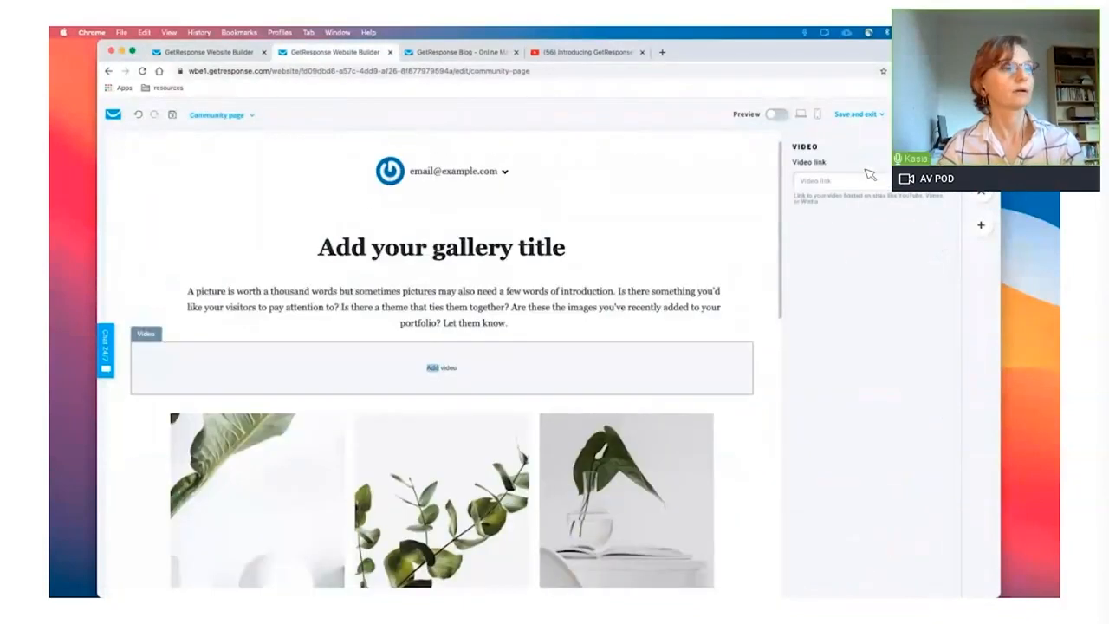
{"action": "left_click", "coordinate": [864, 180]}
{"action": "key", "text": "super+v"}
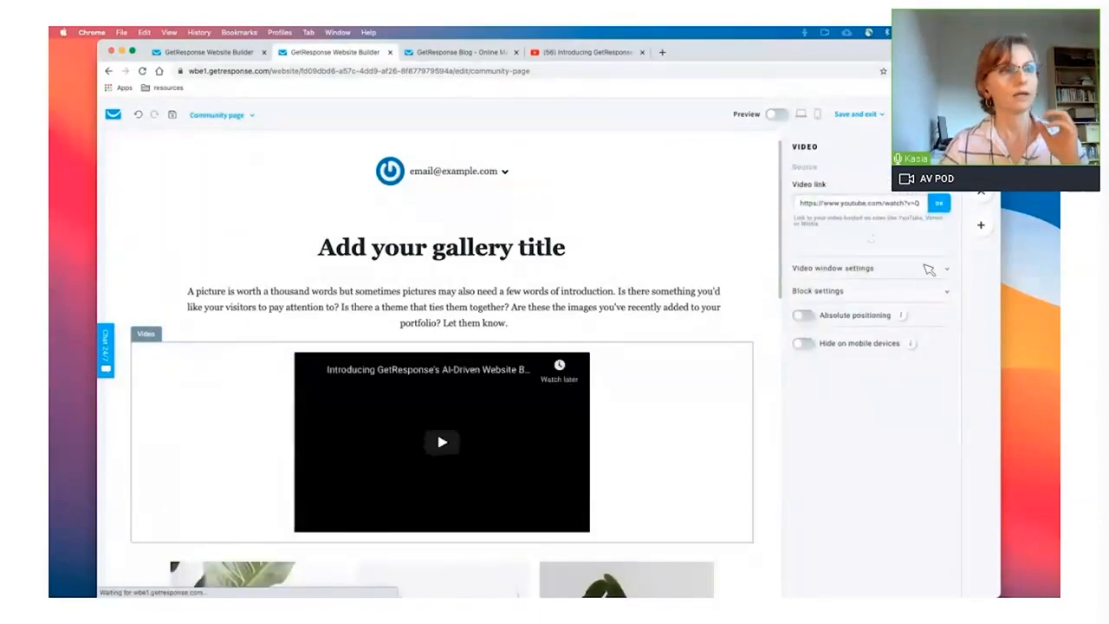
Expand the video window settings and enable Loop and Mute for the video, with Muted autoplay off
{"action": "left_click", "coordinate": [928, 269]}
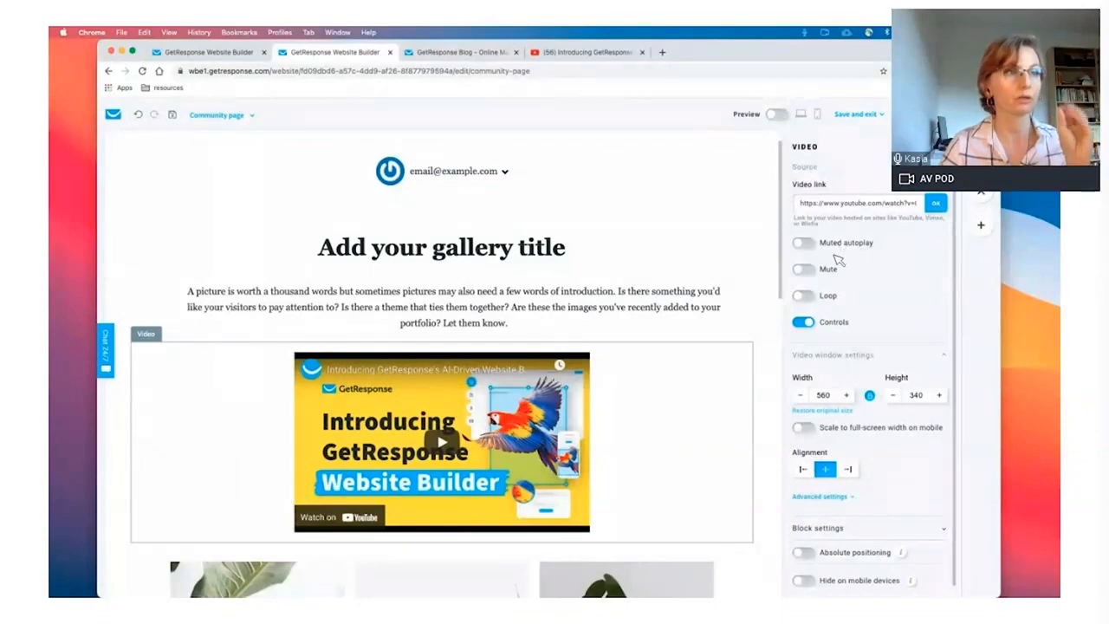
{"action": "left_click", "coordinate": [830, 296]}
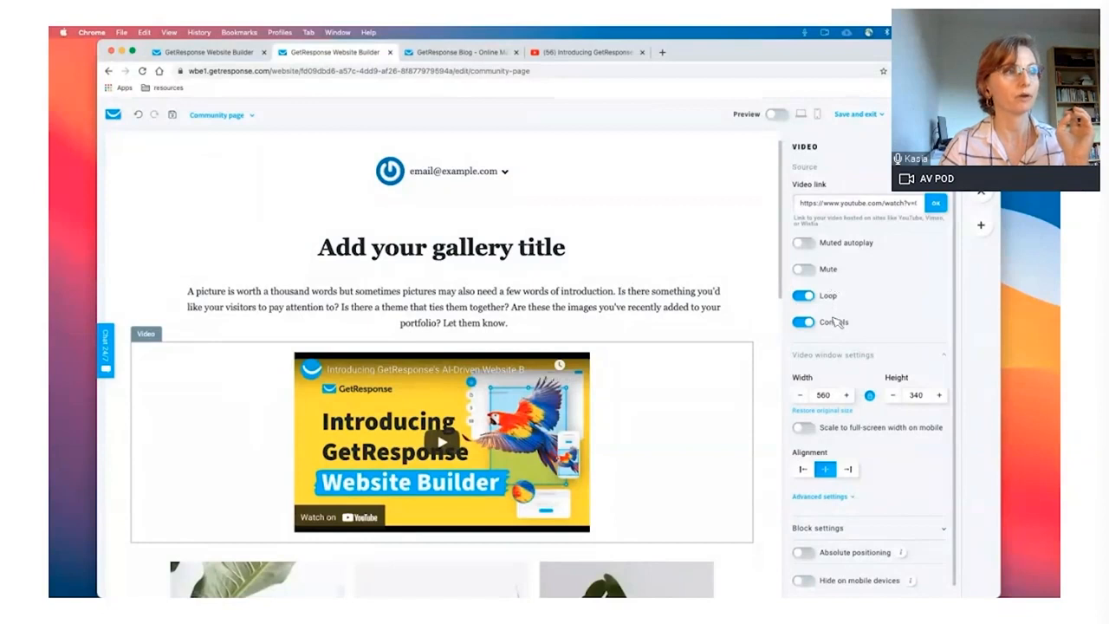
{"action": "left_click", "coordinate": [805, 245]}
{"action": "left_click", "coordinate": [805, 244]}
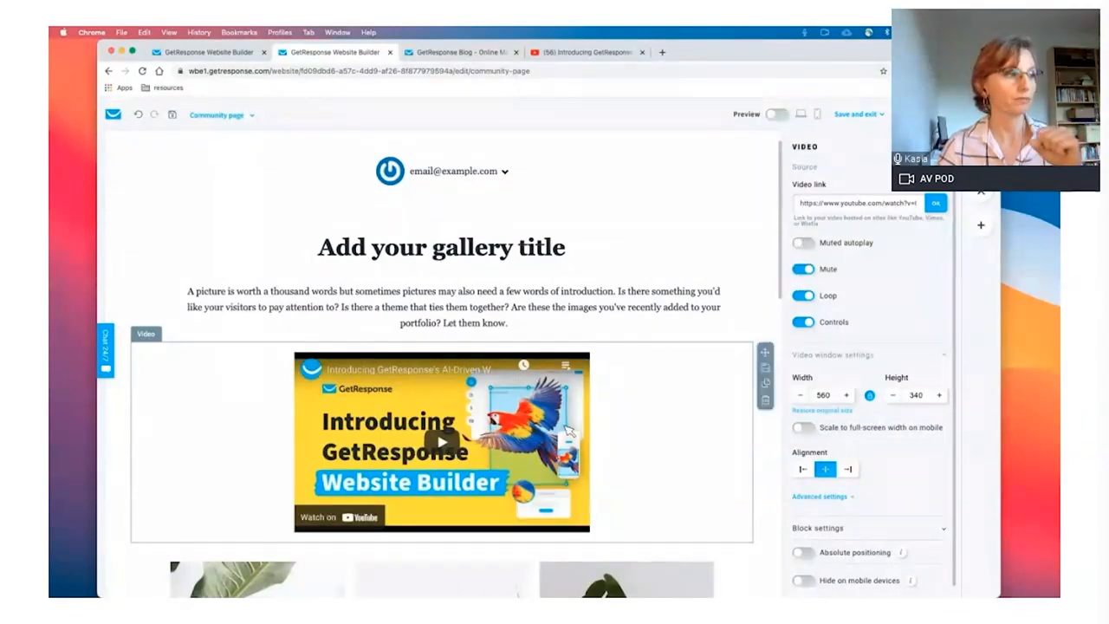
Apply the white, dark brown, orange, peach and rust color palette to the whole site and check it down the Community page
{"action": "scroll", "coordinate": [641, 395], "scroll_direction": "up", "scroll_amount": 2}
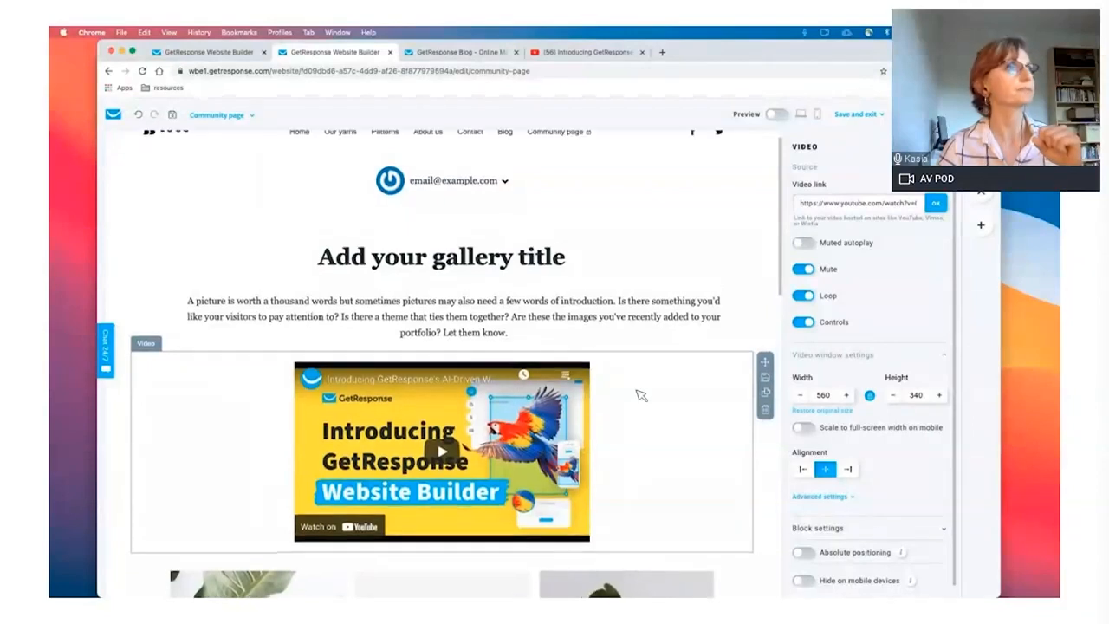
{"action": "left_click", "coordinate": [980, 194]}
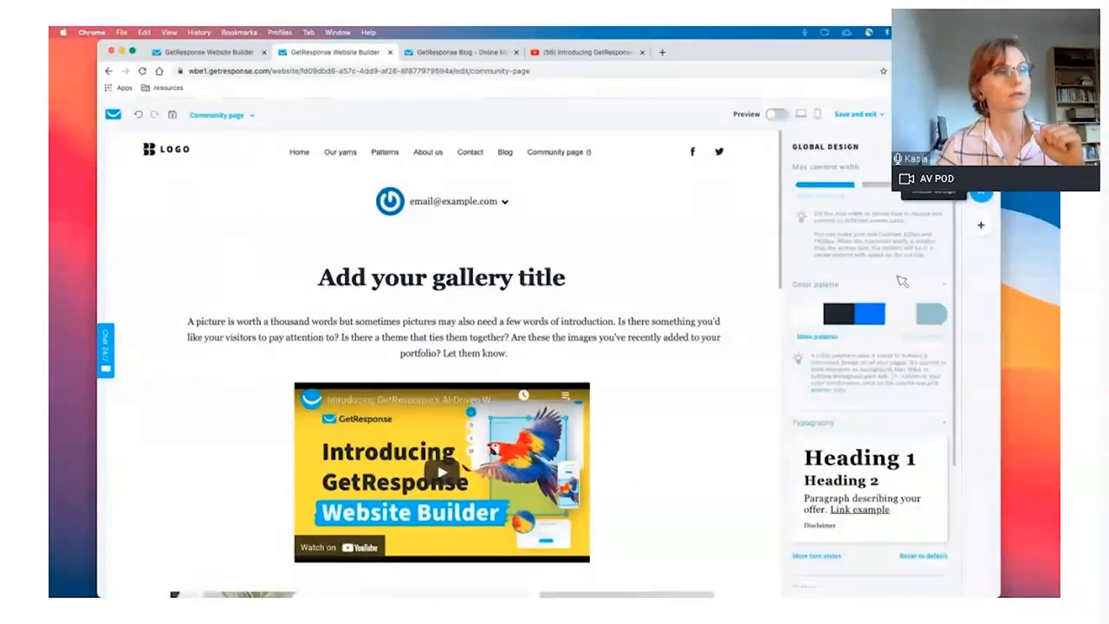
{"action": "left_click", "coordinate": [823, 338]}
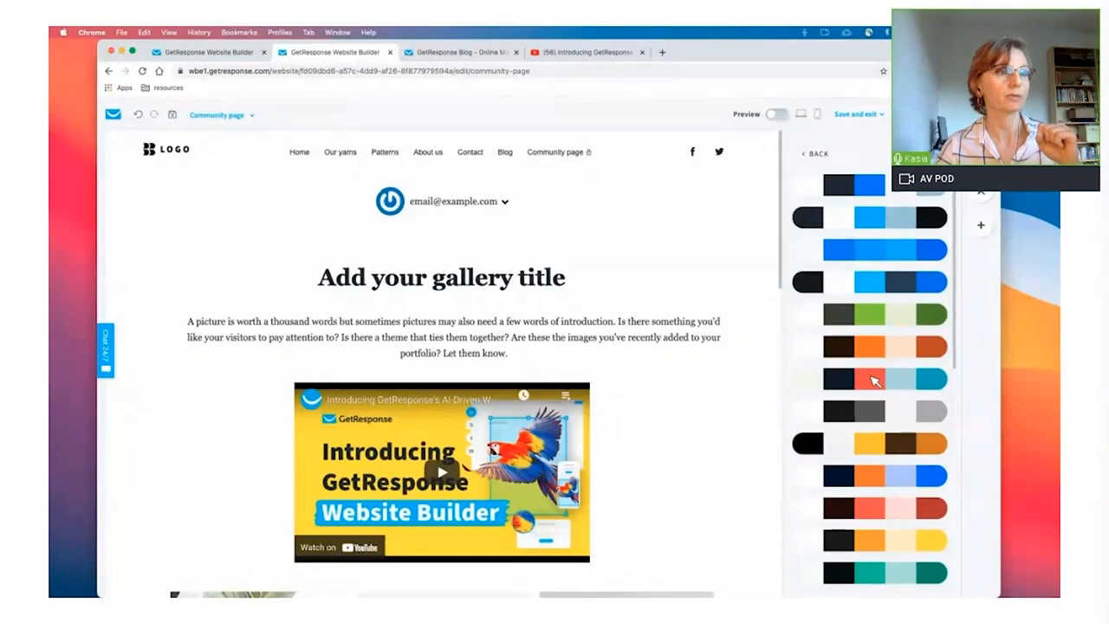
{"action": "scroll", "coordinate": [884, 472], "scroll_direction": "down", "scroll_amount": 2}
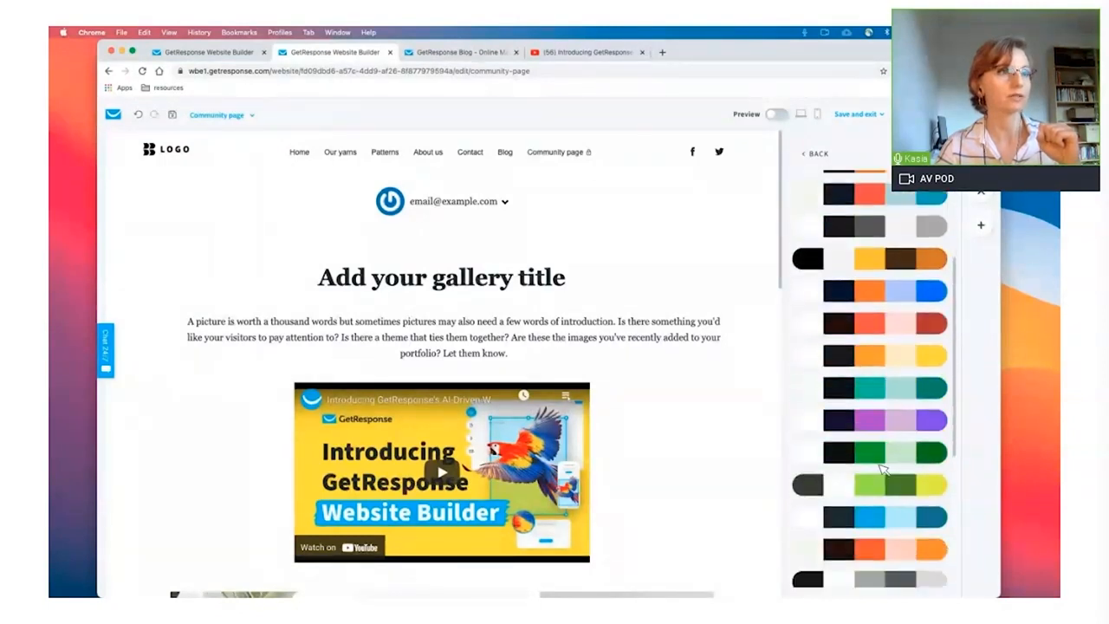
{"action": "left_click", "coordinate": [866, 256]}
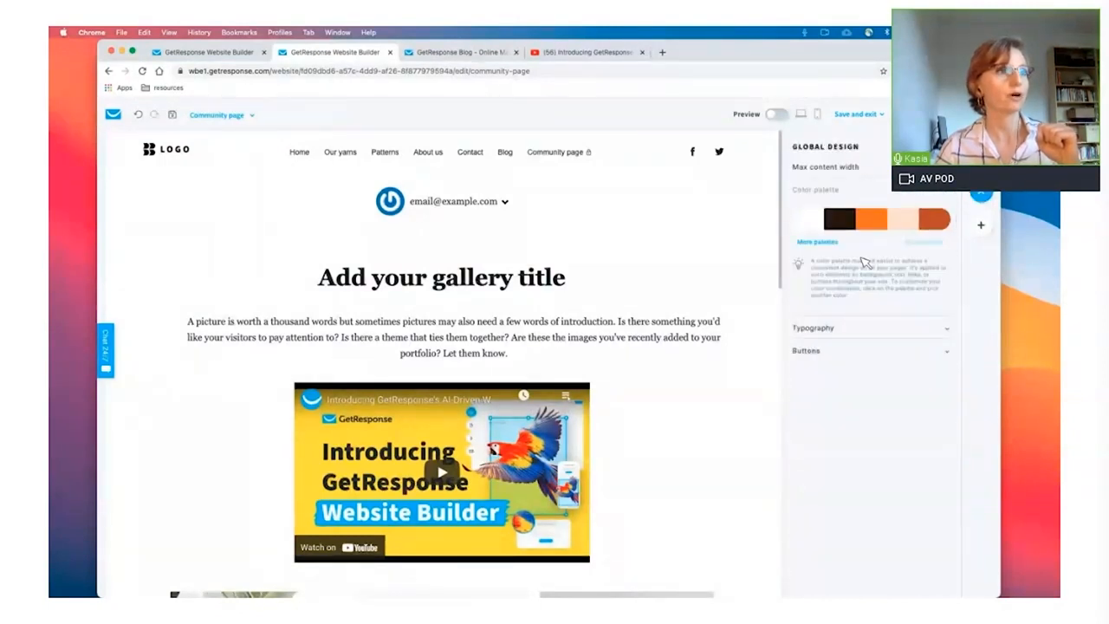
{"action": "scroll", "coordinate": [721, 418], "scroll_direction": "down", "scroll_amount": 3}
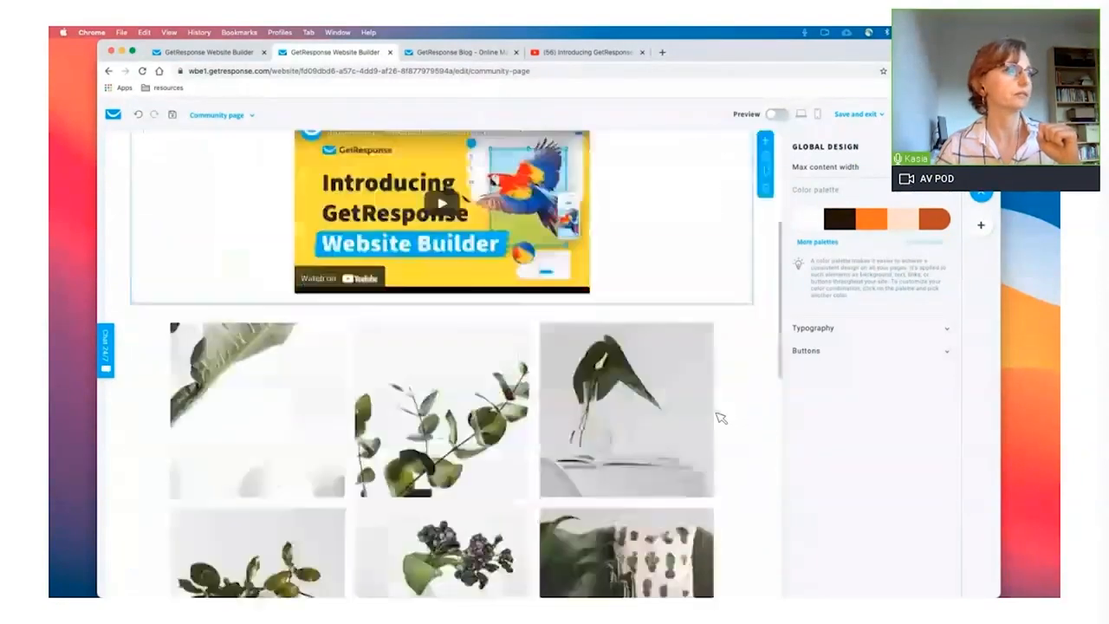
{"action": "scroll", "coordinate": [721, 418], "scroll_direction": "down", "scroll_amount": 6}
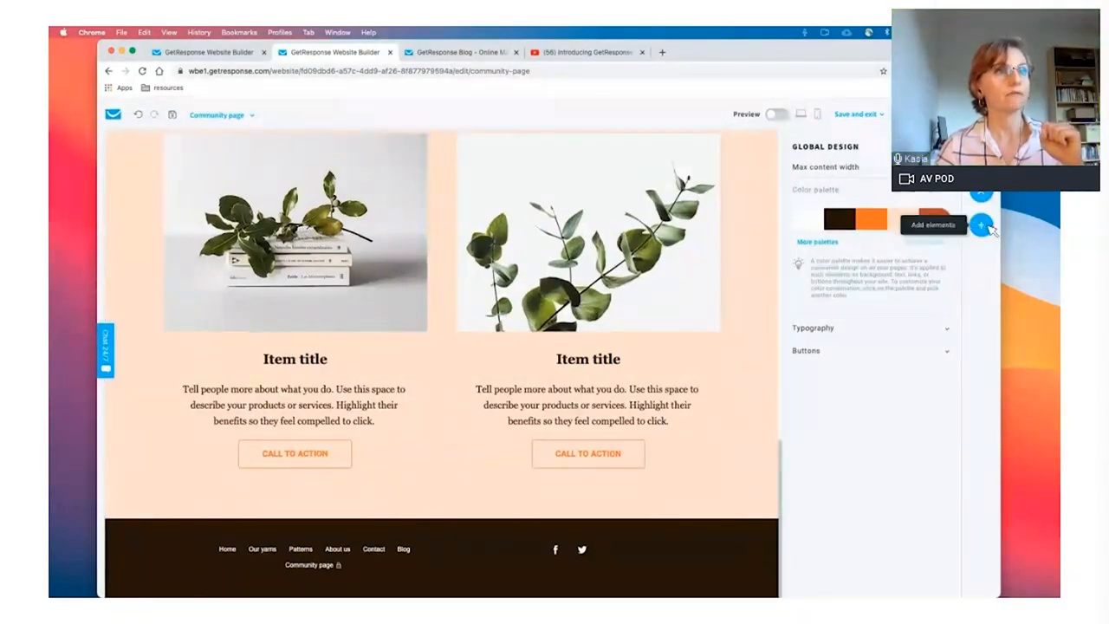
Set the whole site's typography to the Courier New font style in the global design settings
{"action": "left_click", "coordinate": [982, 195]}
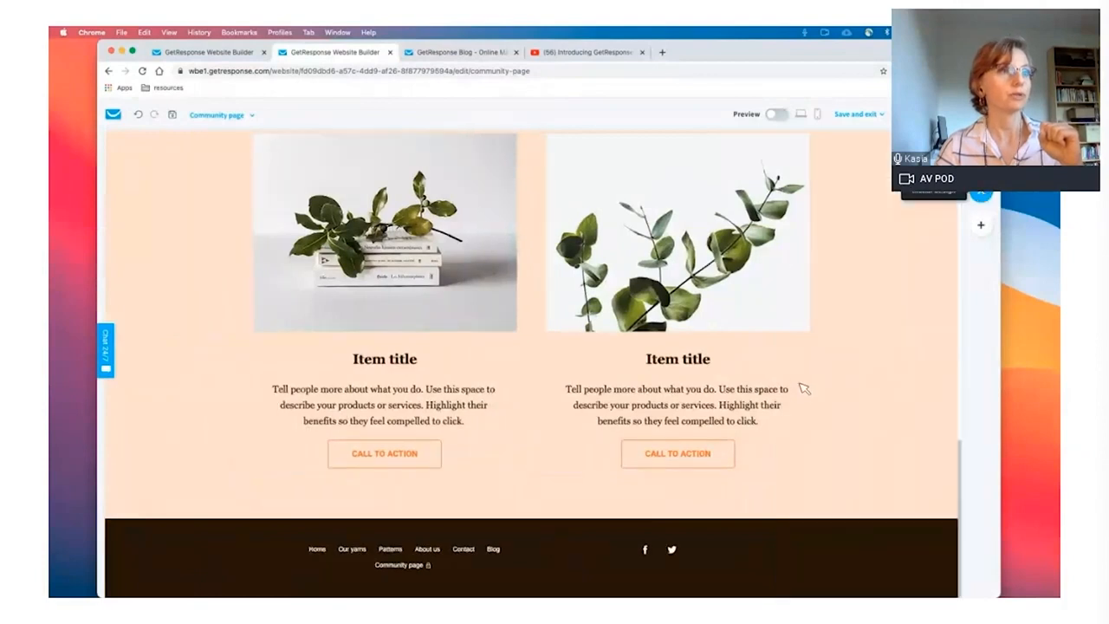
{"action": "left_click", "coordinate": [981, 197]}
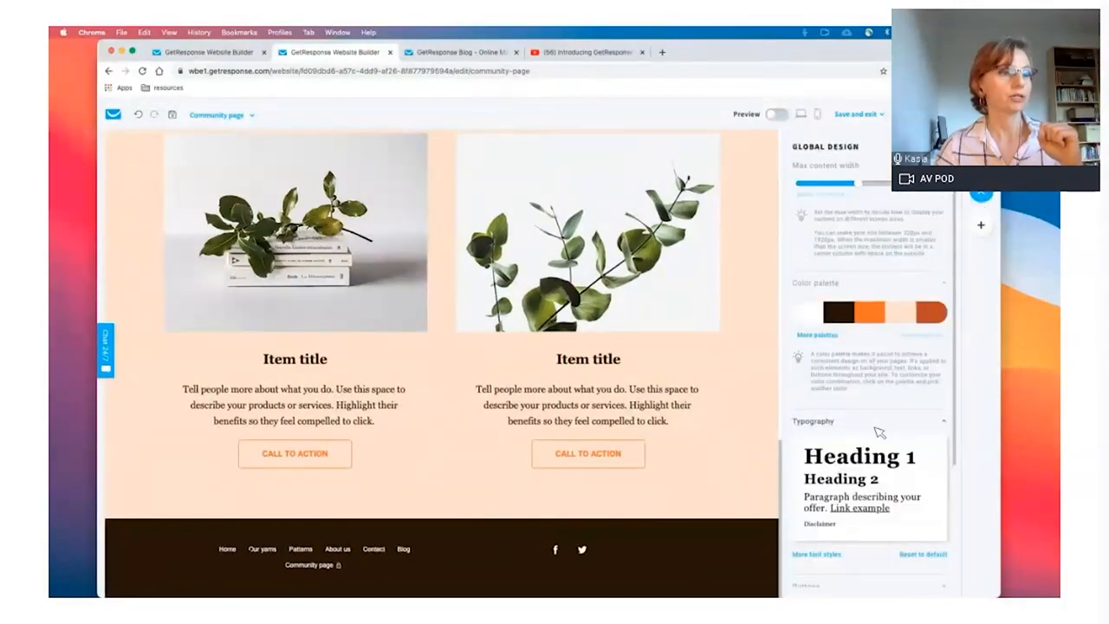
{"action": "scroll", "coordinate": [866, 450], "scroll_direction": "down", "scroll_amount": 1}
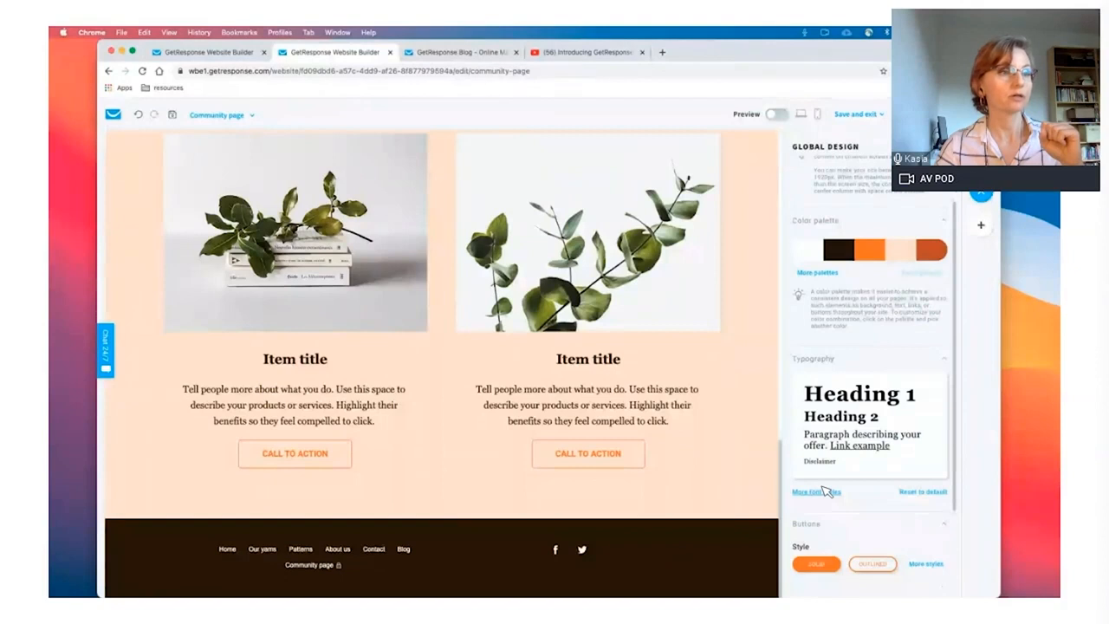
{"action": "left_click", "coordinate": [821, 491]}
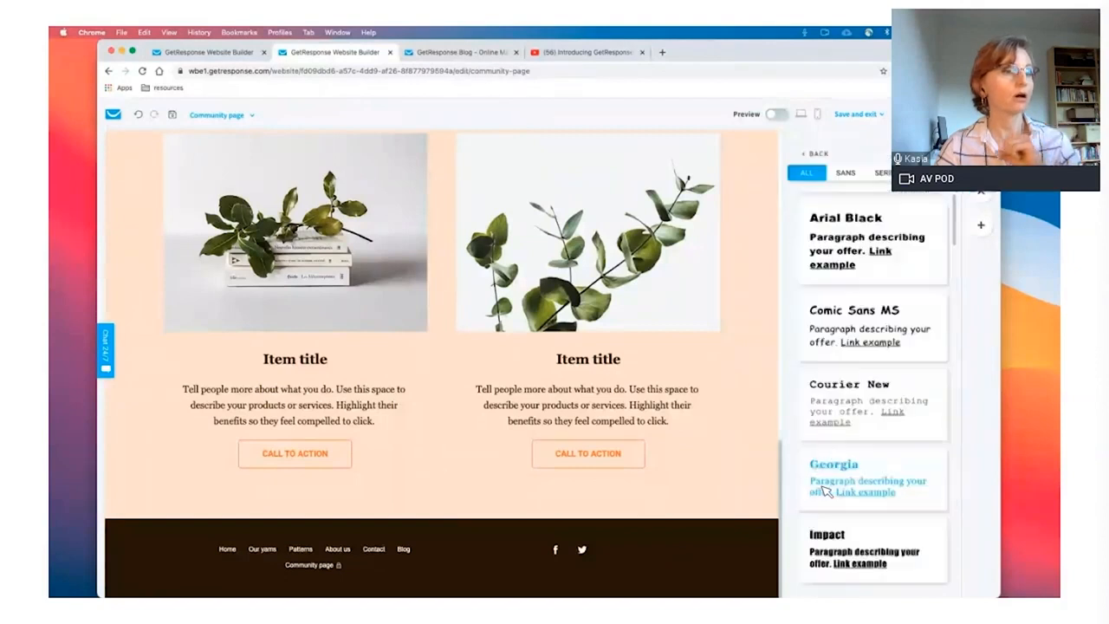
{"action": "left_click", "coordinate": [847, 405]}
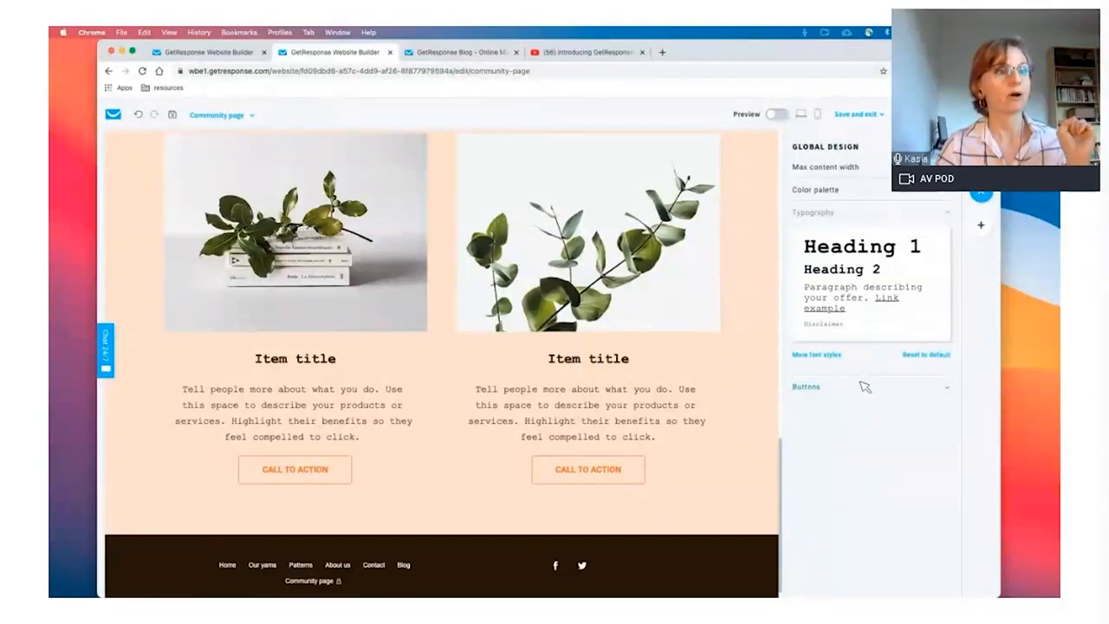
Apply the themed rounded, outlined button style with a drop shadow to the site's buttons
{"action": "left_click", "coordinate": [862, 386]}
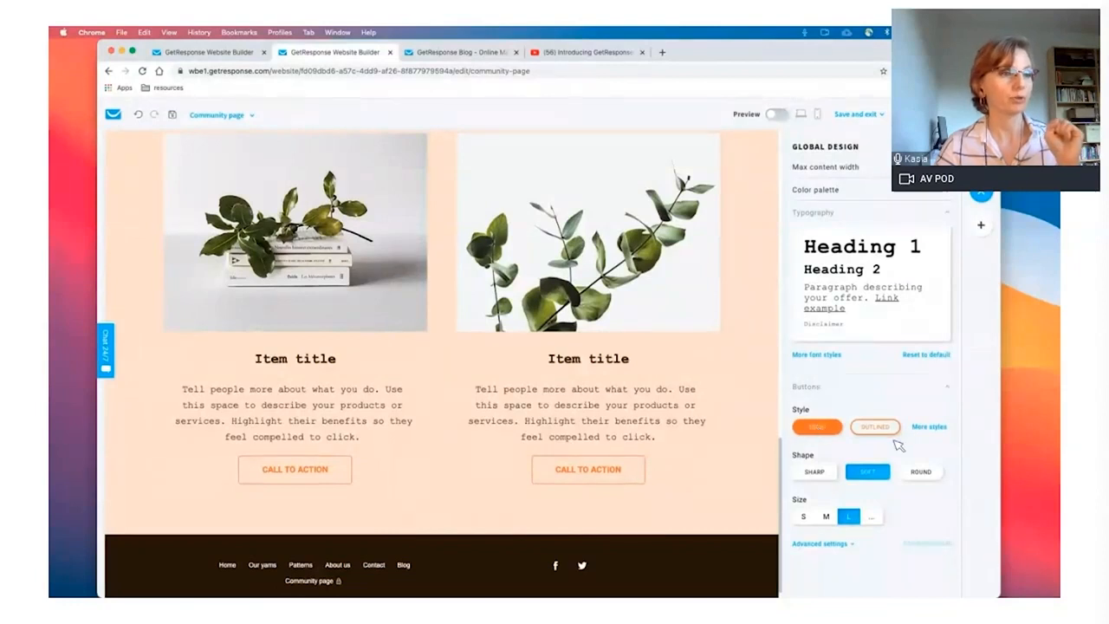
{"action": "left_click", "coordinate": [928, 426]}
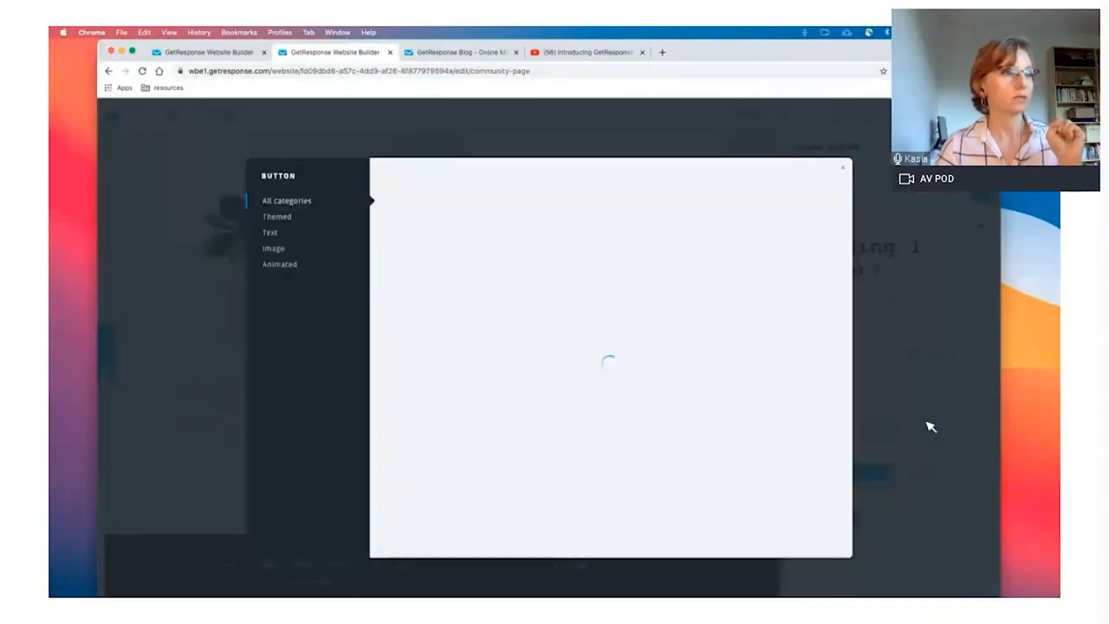
{"action": "left_click", "coordinate": [287, 218]}
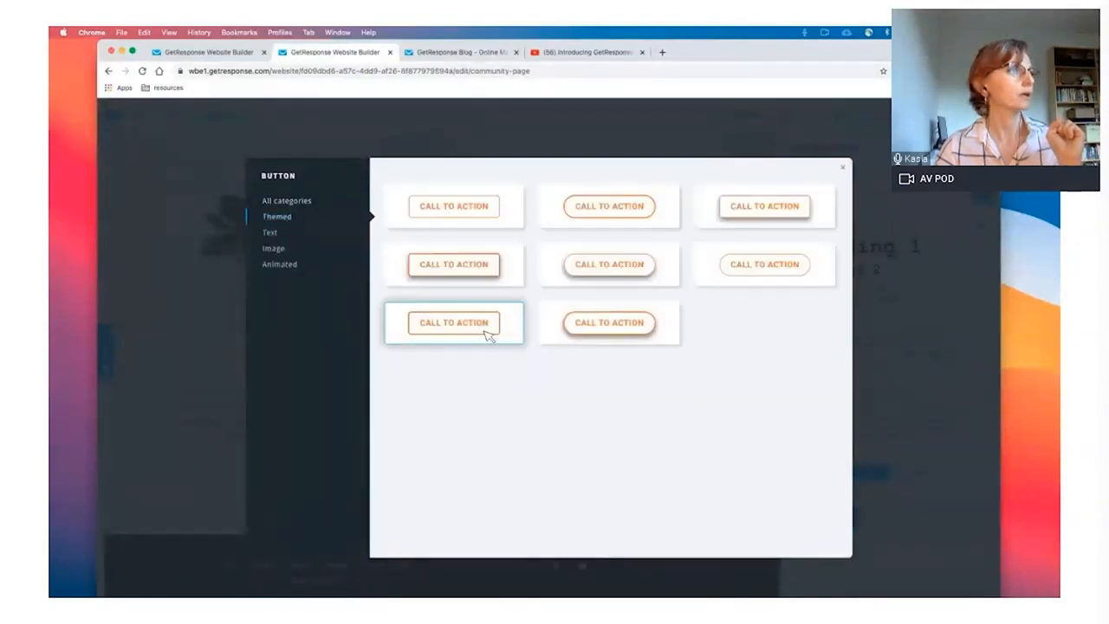
{"action": "left_click", "coordinate": [585, 329]}
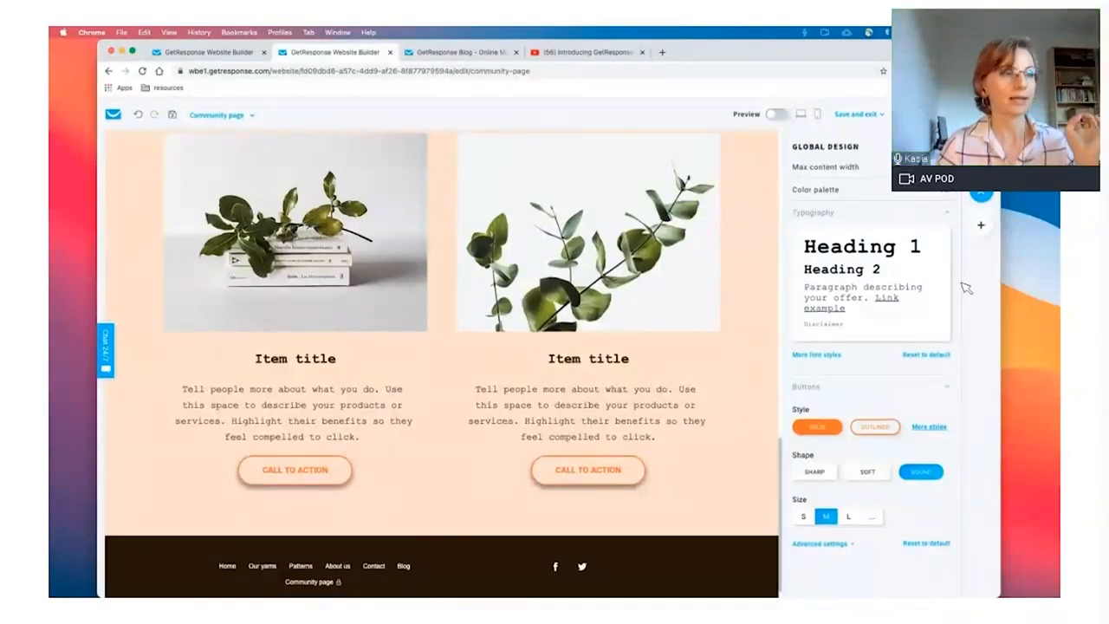
Switch to the Notes checklist and mark Change palette, Change typography and Add media as done
{"action": "key", "text": "ctrl+Up"}
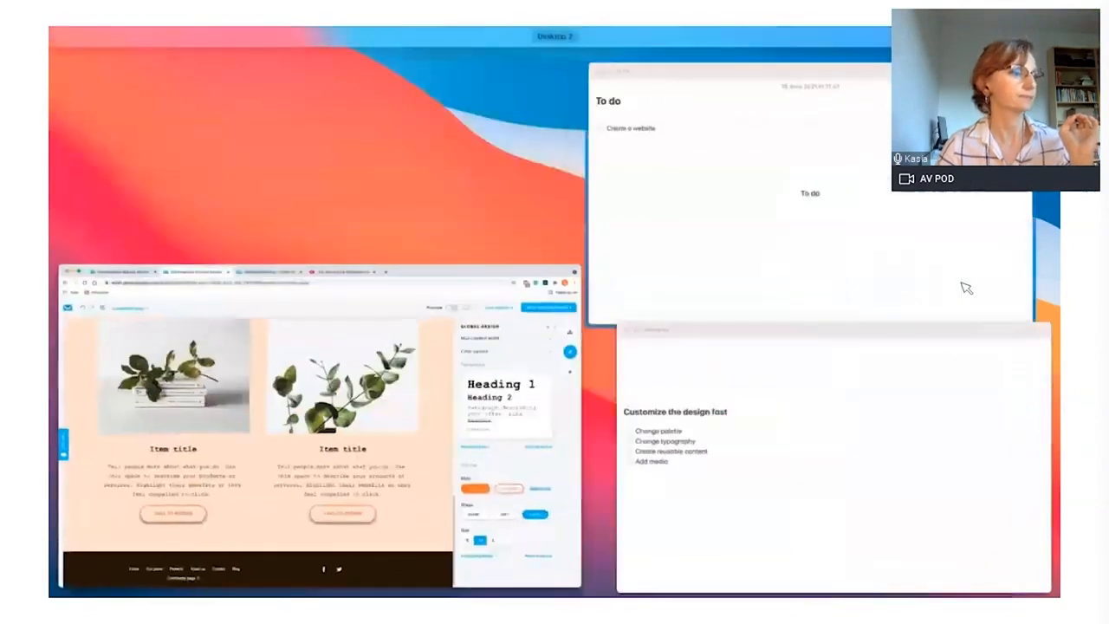
{"action": "left_click", "coordinate": [287, 280]}
{"action": "left_click", "coordinate": [243, 269]}
{"action": "left_click", "coordinate": [242, 286]}
{"action": "left_click", "coordinate": [242, 321]}
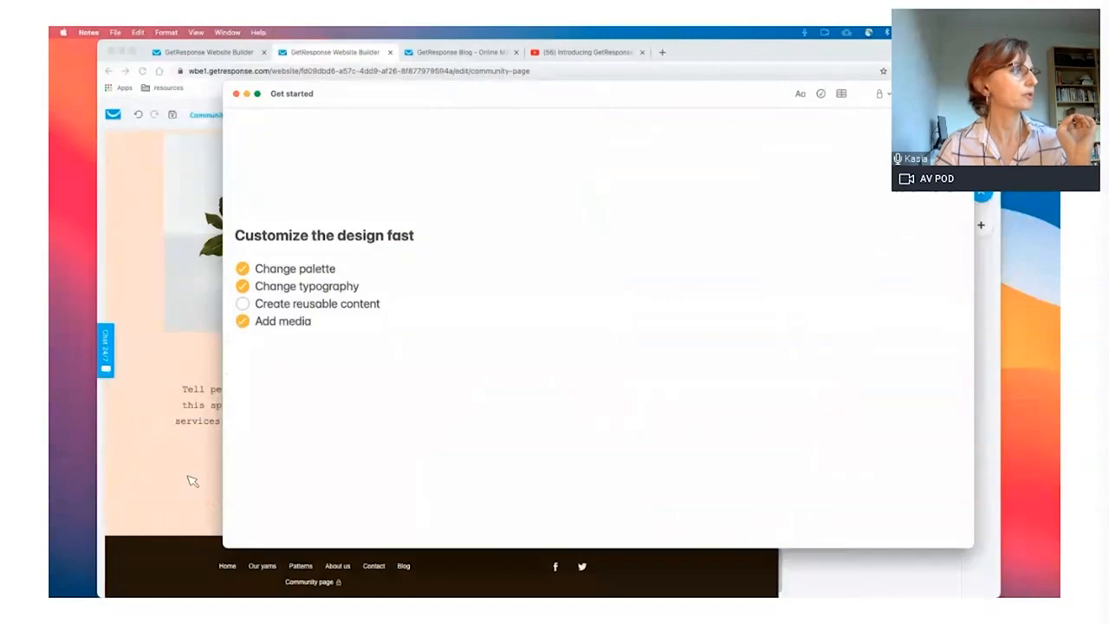
In Chrome, save the eucalyptus image as a reusable block named with the presenter's first name plus "conent", and check it under My blocks
{"action": "left_click", "coordinate": [193, 478]}
{"action": "scroll", "coordinate": [468, 308], "scroll_direction": "up", "scroll_amount": 3}
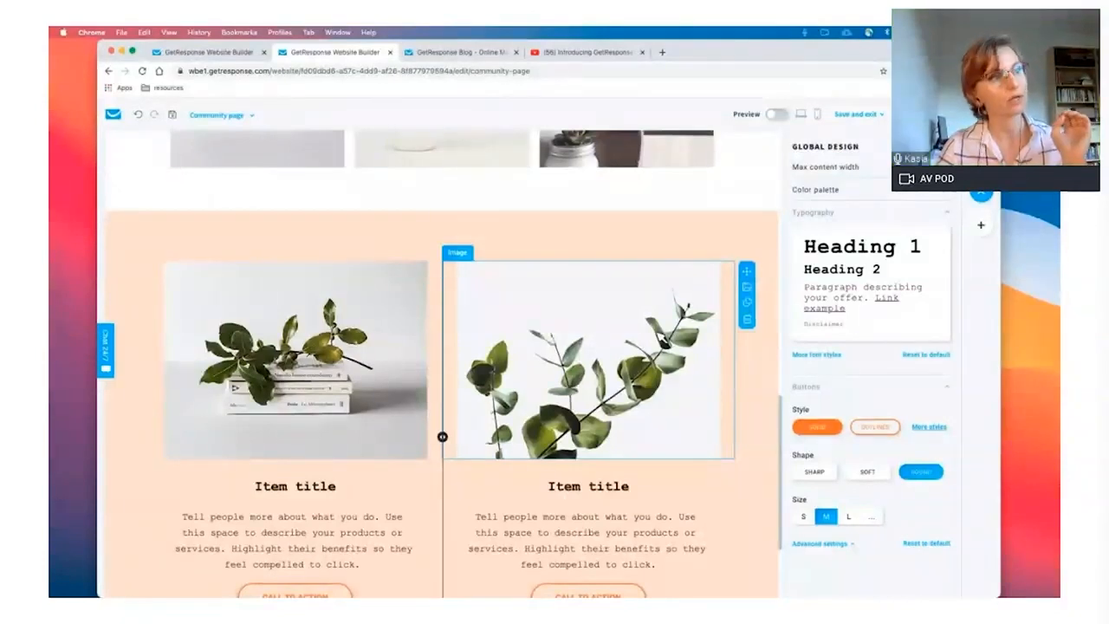
{"action": "left_click", "coordinate": [746, 290]}
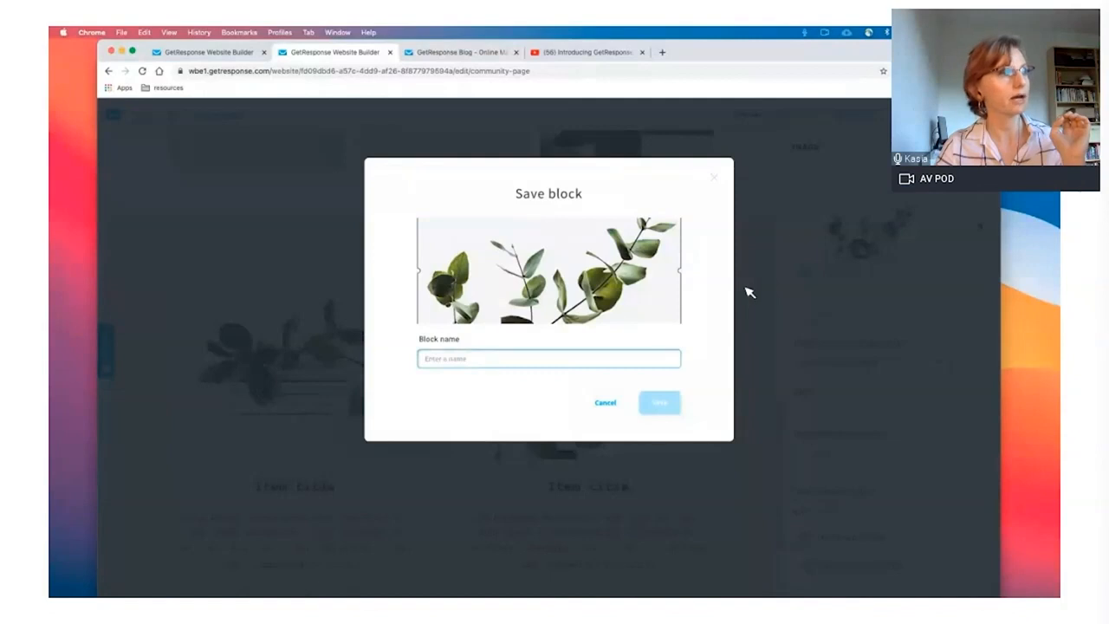
{"action": "left_click", "coordinate": [553, 366]}
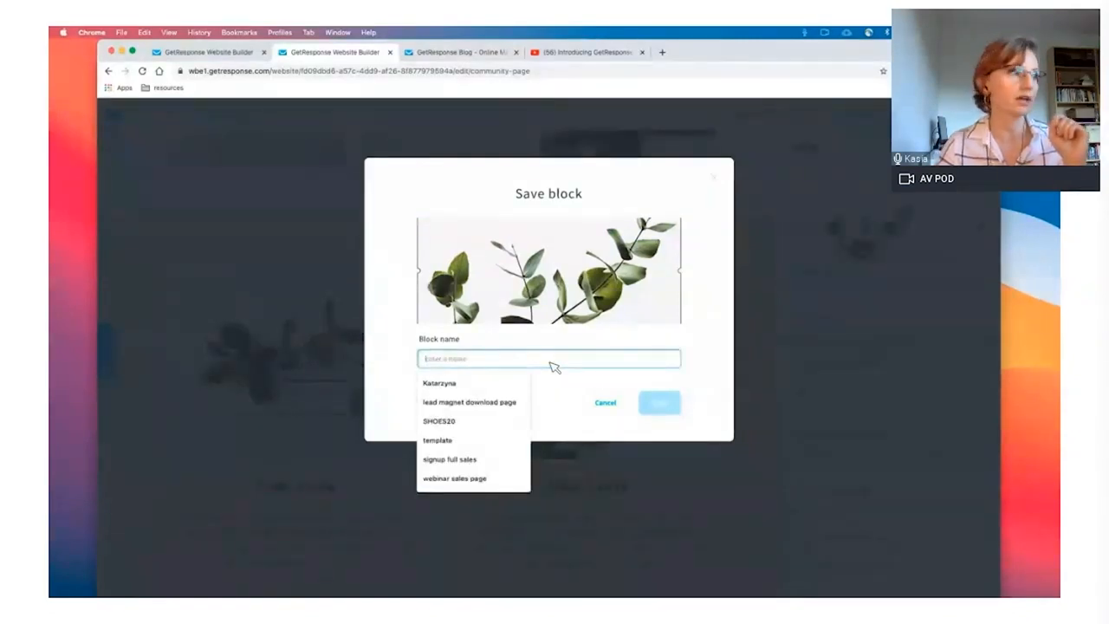
{"action": "type", "text": "kasia's conen"}
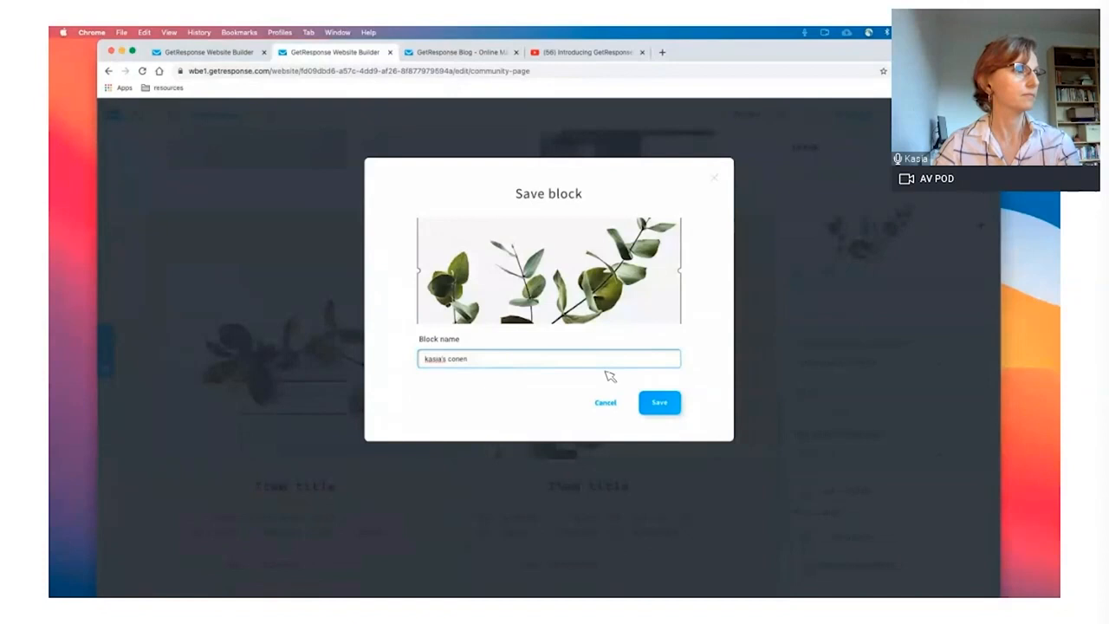
{"action": "type", "text": " s conten"}
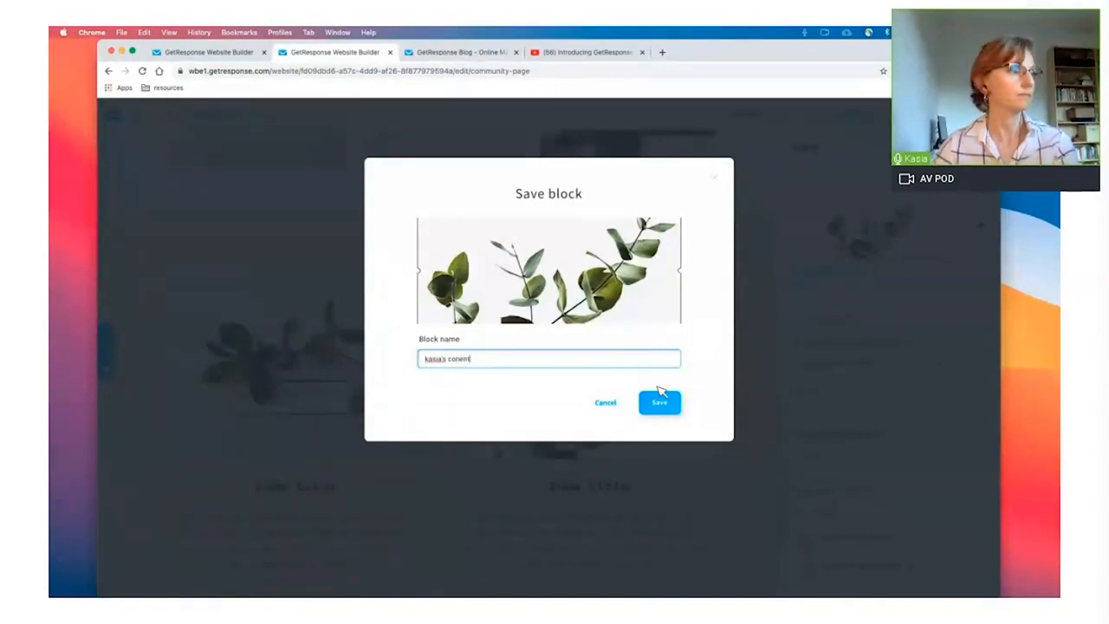
{"action": "left_click", "coordinate": [672, 405]}
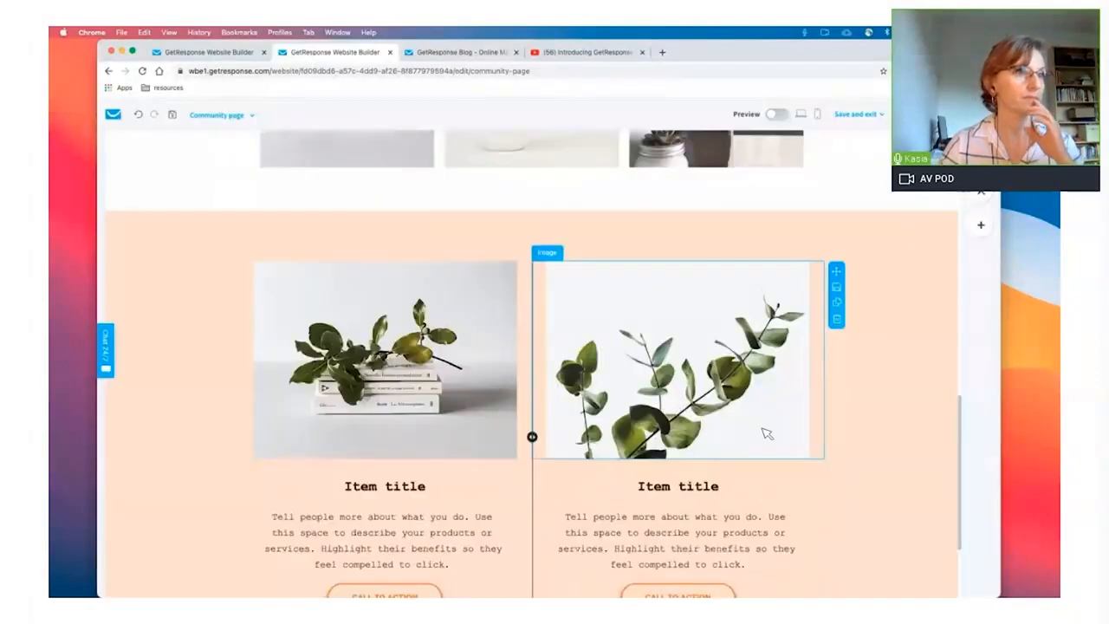
{"action": "left_click", "coordinate": [981, 225]}
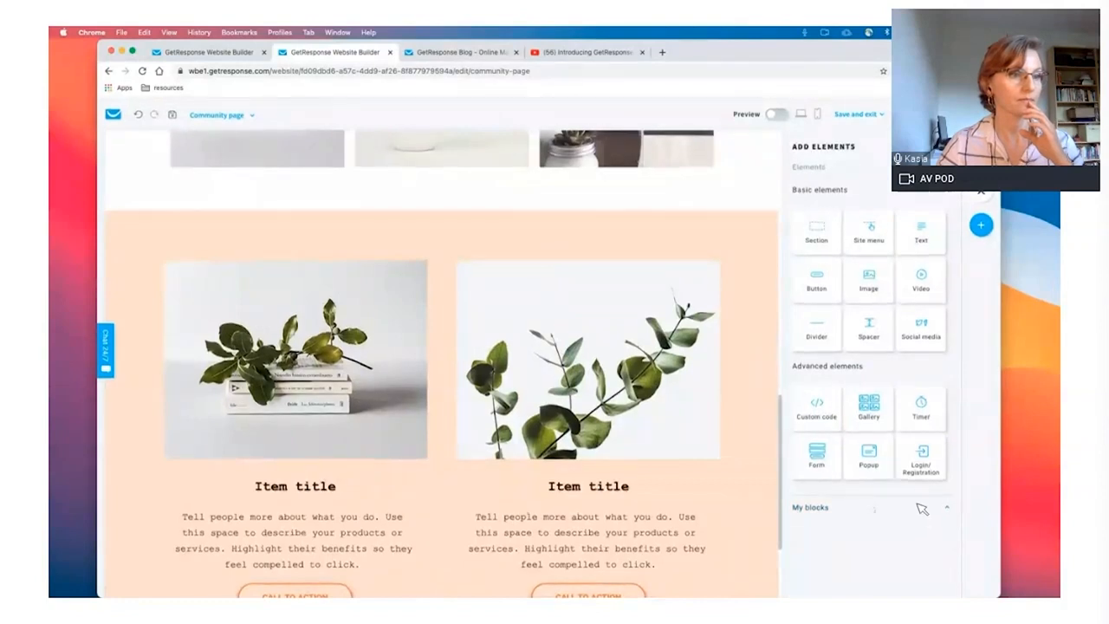
{"action": "scroll", "coordinate": [922, 508], "scroll_direction": "down", "scroll_amount": 5}
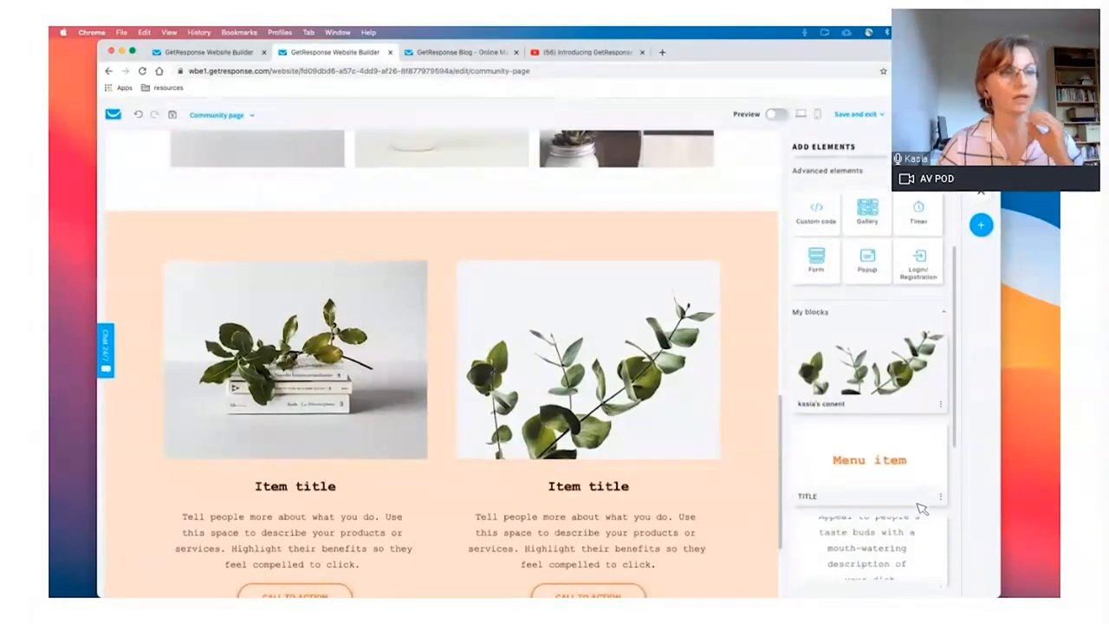
{"action": "scroll", "coordinate": [921, 508], "scroll_direction": "up", "scroll_amount": 1}
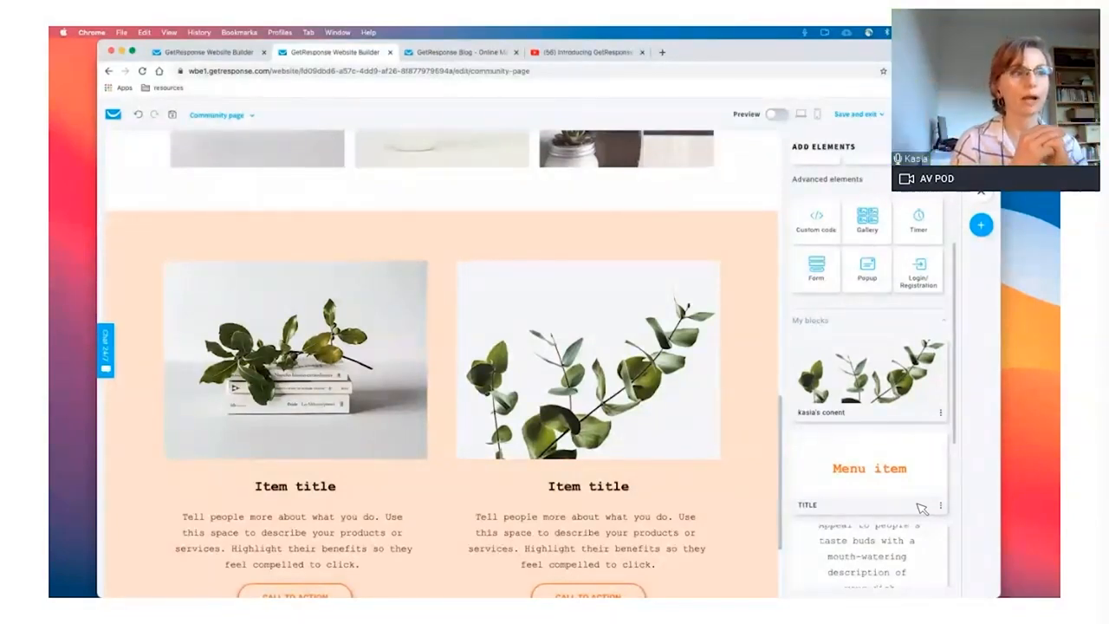
Switch to Notes, mark Create reusable content as done and go on to the Publish site section
{"action": "key", "text": "ctrl+Up"}
{"action": "left_click", "coordinate": [727, 488]}
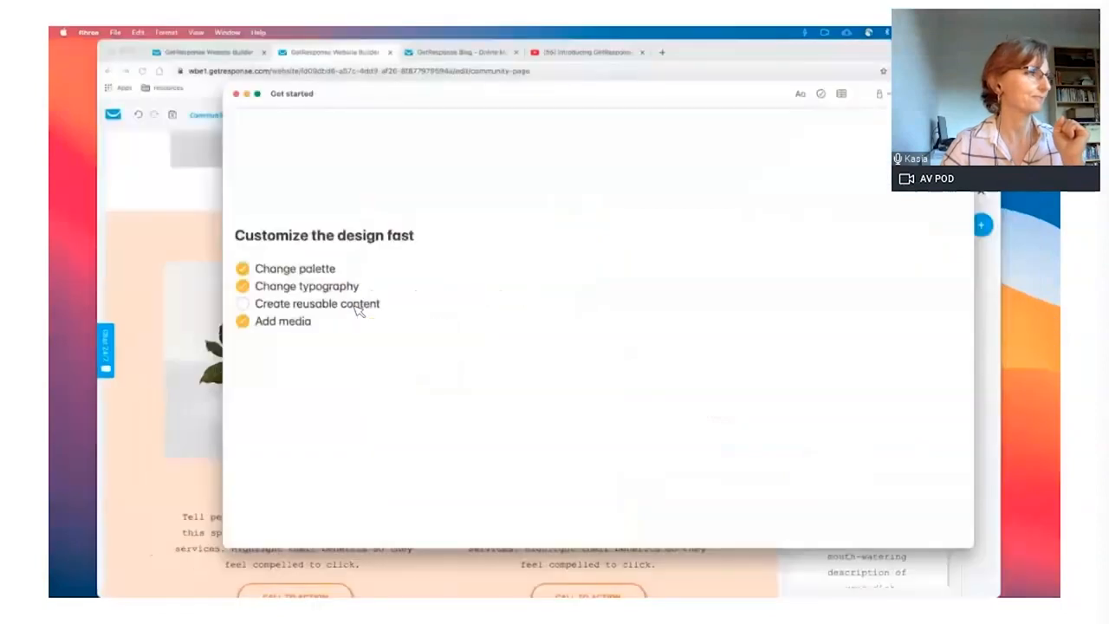
{"action": "left_click", "coordinate": [246, 303]}
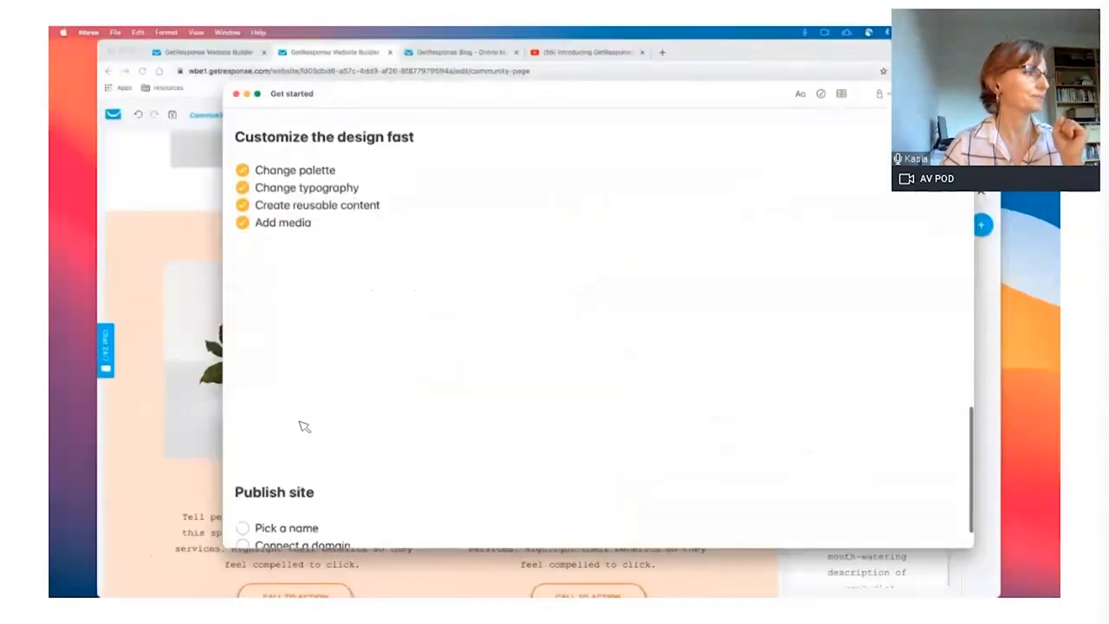
{"action": "scroll", "coordinate": [304, 426], "scroll_direction": "down", "scroll_amount": 1}
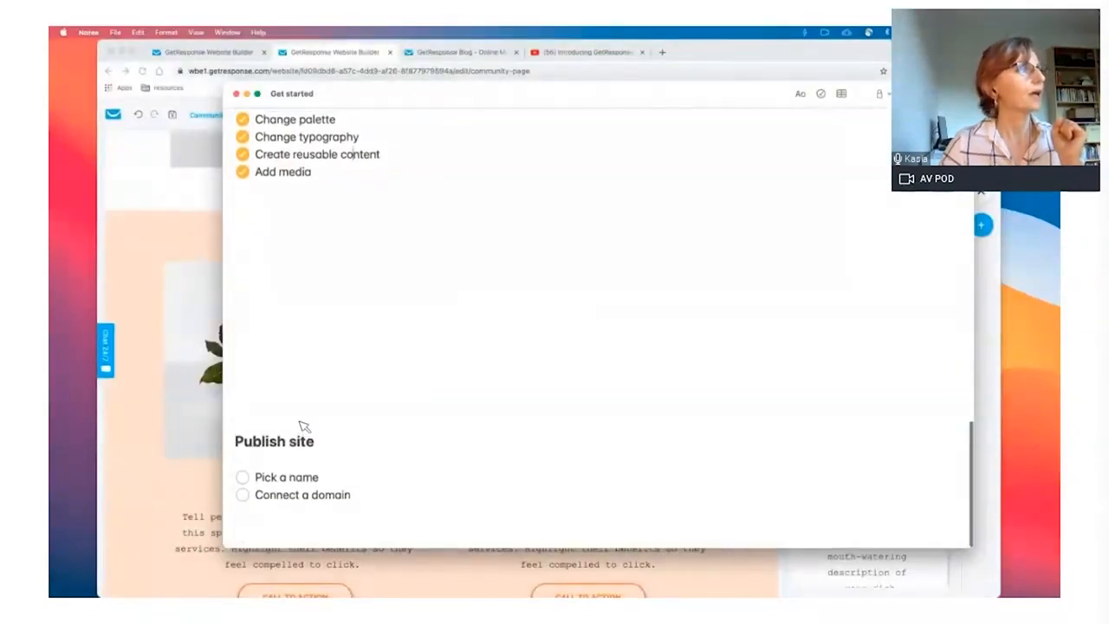
Return to Chrome, set the website name to "yarns" on the name and domain page, and select the free GetResponse subdomain text
{"action": "left_click", "coordinate": [153, 424]}
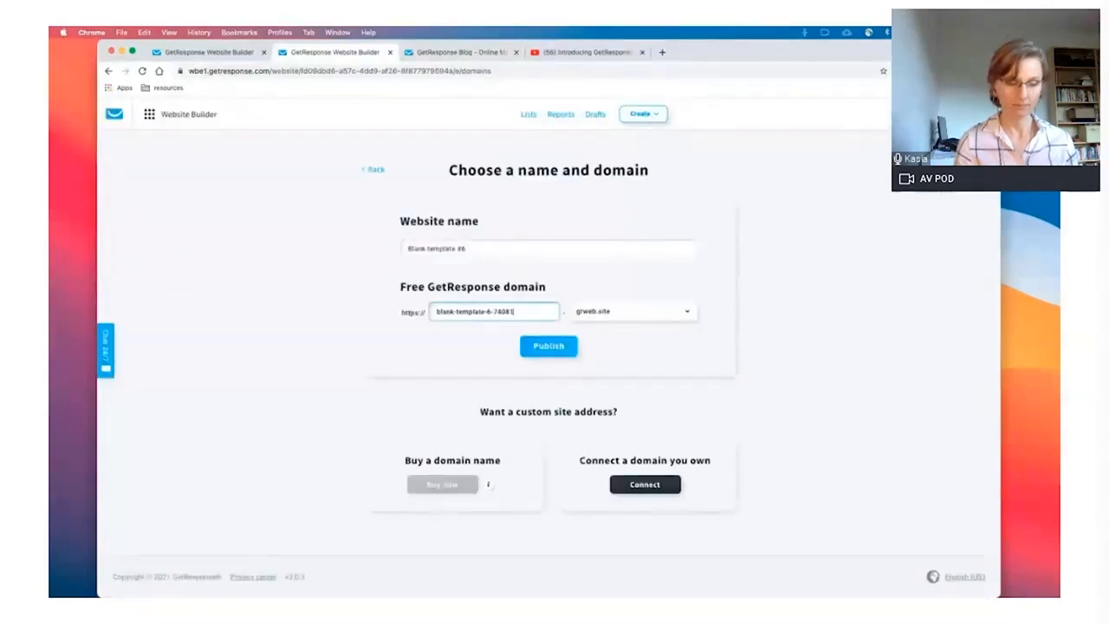
{"action": "left_click_drag", "start_coordinate": [478, 248], "coordinate": [410, 248]}
{"action": "key", "text": "BackSpace"}
{"action": "type", "text": "yarns"}
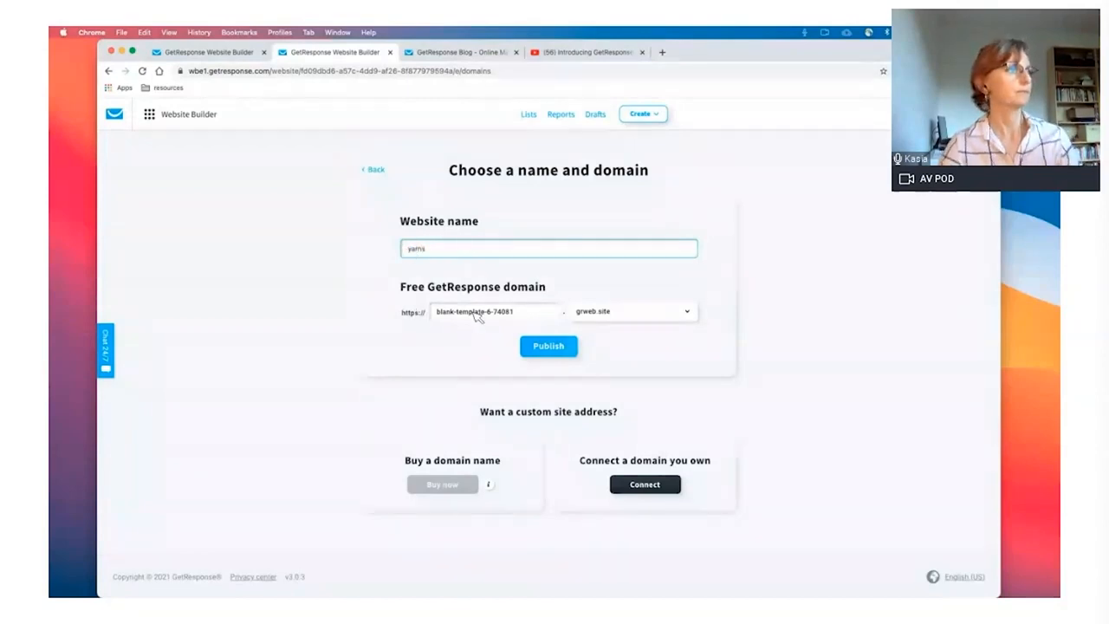
{"action": "double_click", "coordinate": [476, 313]}
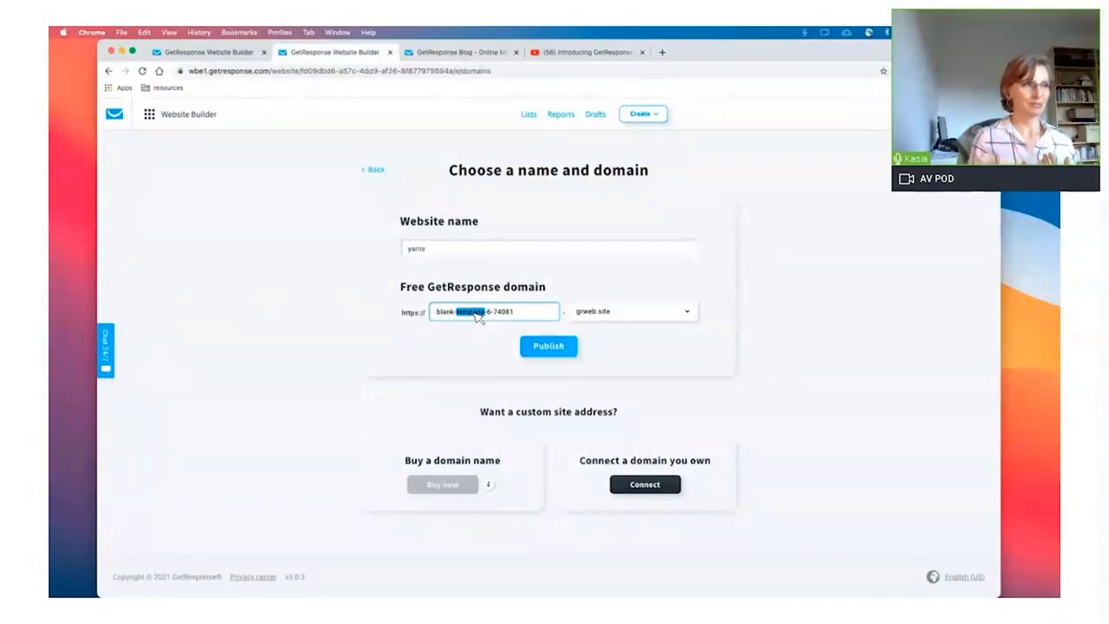
{"action": "left_click_drag", "start_coordinate": [521, 312], "coordinate": [429, 310]}
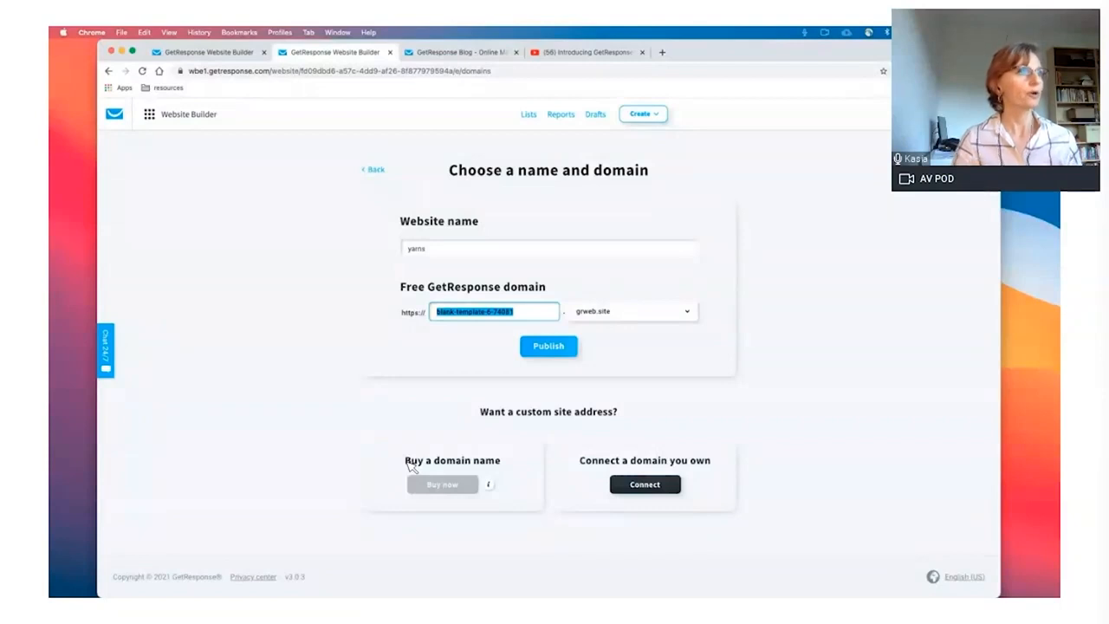
Switch to Notes, mark Pick a name and Connect a domain as done, and review the whole checklist
{"action": "key", "text": "ctrl+Up"}
{"action": "left_click", "coordinate": [693, 472]}
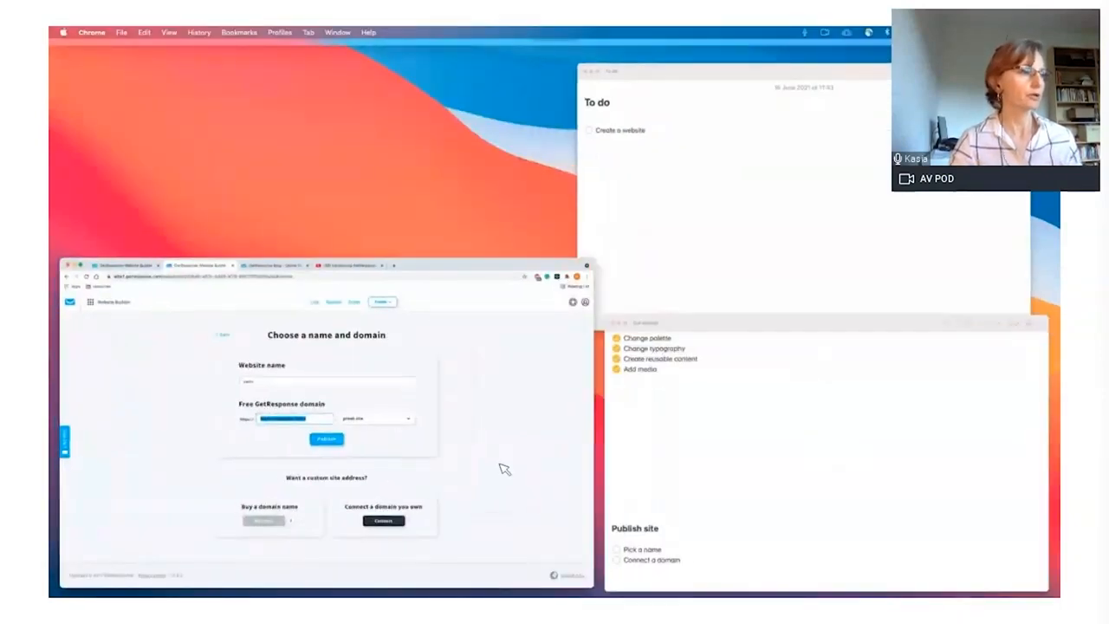
{"action": "left_click", "coordinate": [246, 477]}
{"action": "left_click", "coordinate": [251, 493]}
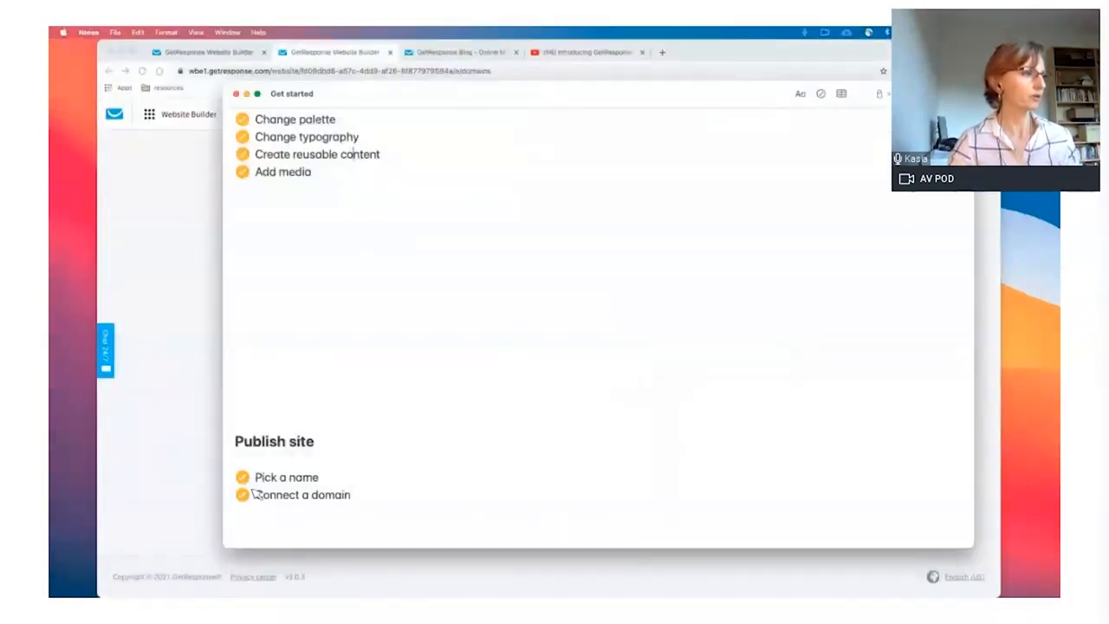
{"action": "scroll", "coordinate": [349, 433], "scroll_direction": "up", "scroll_amount": 10}
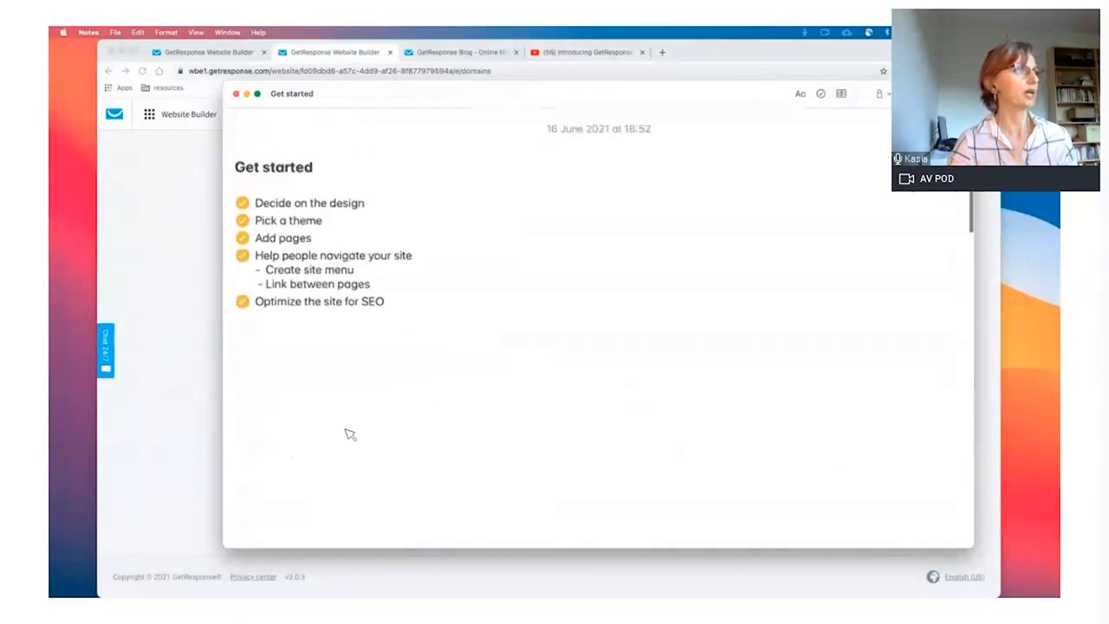
{"action": "scroll", "coordinate": [349, 433], "scroll_direction": "down", "scroll_amount": 10}
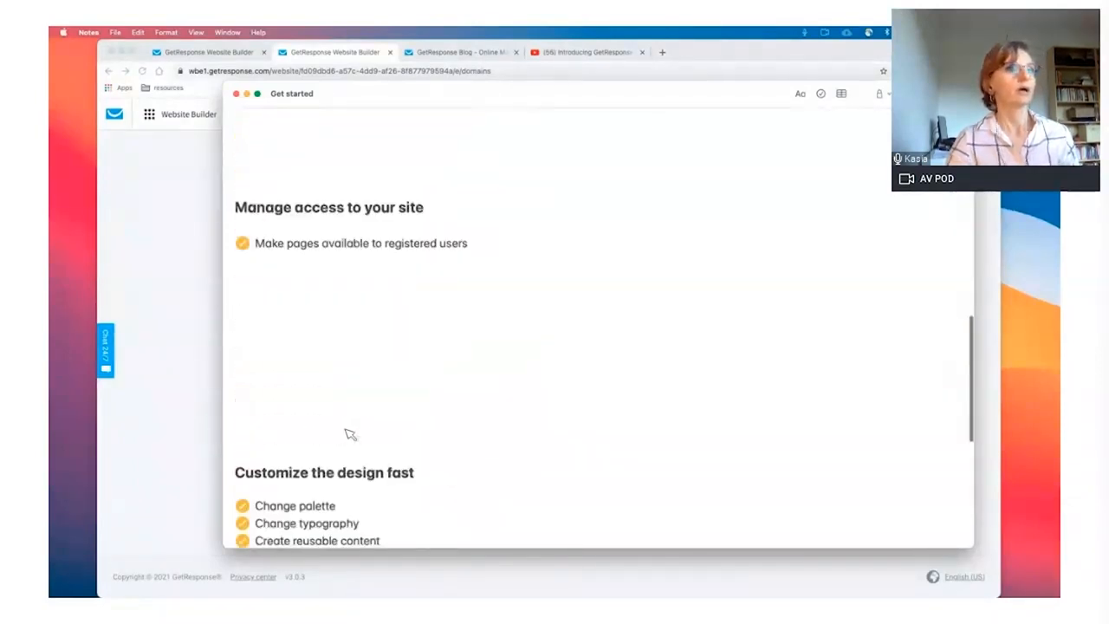
{"action": "scroll", "coordinate": [349, 434], "scroll_direction": "down", "scroll_amount": 5}
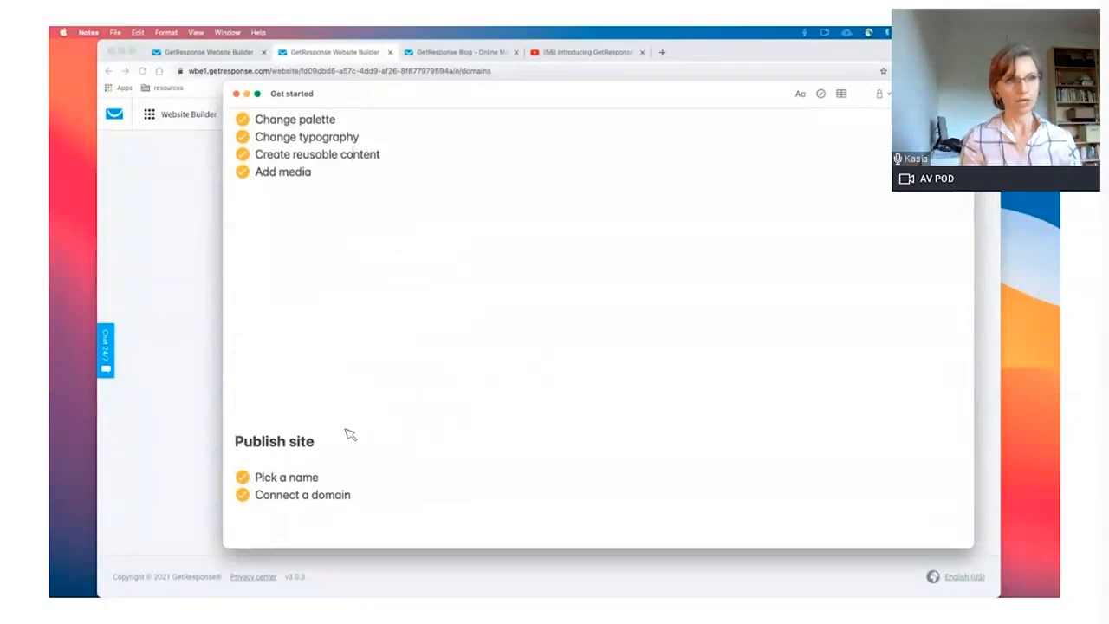